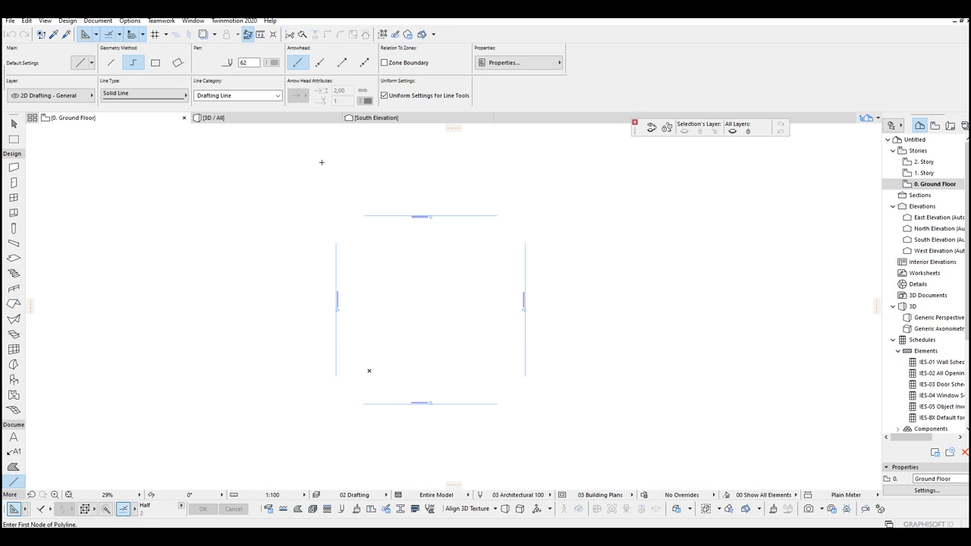
Set the project's working length unit to centimeter
{"action": "left_click", "coordinate": [129, 20]}
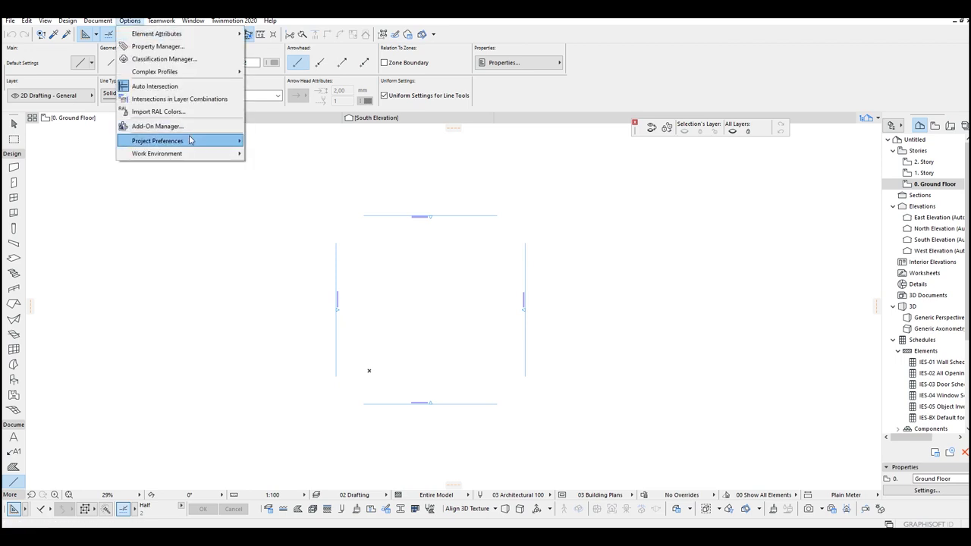
{"action": "mouse_move", "coordinate": [189, 141]}
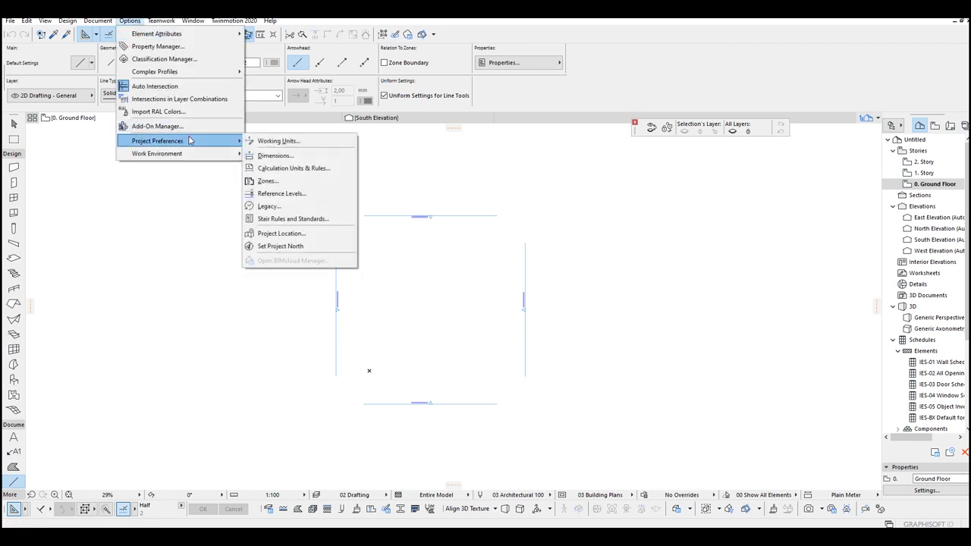
{"action": "left_click", "coordinate": [301, 144]}
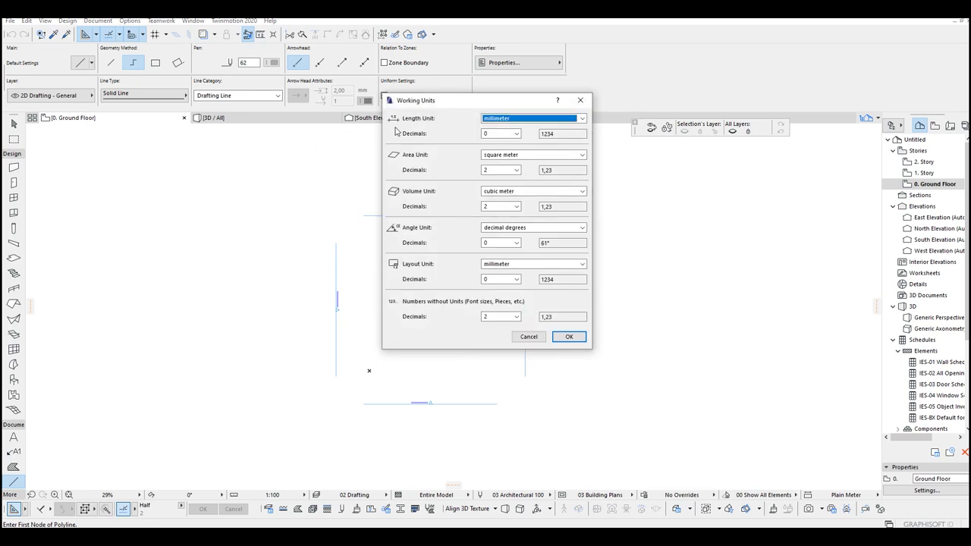
{"action": "left_click", "coordinate": [497, 121]}
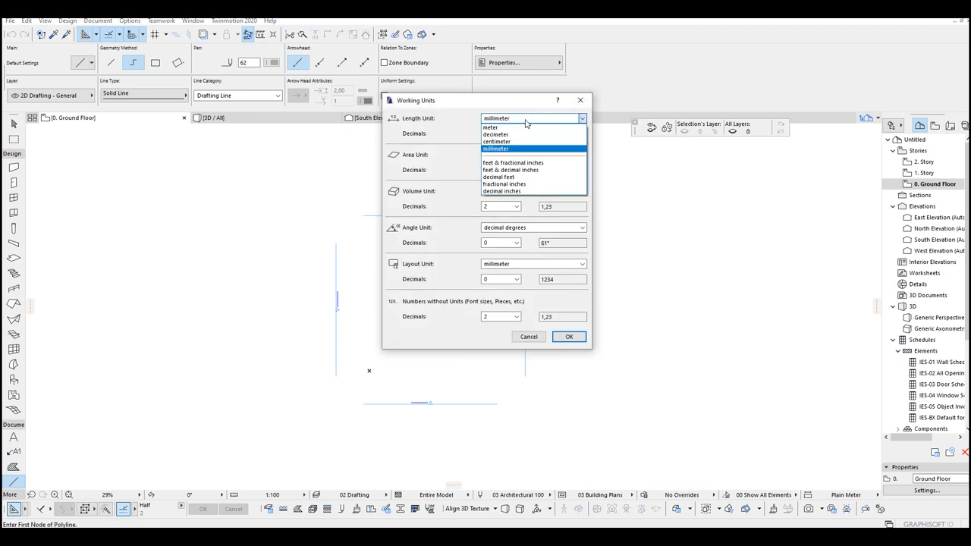
{"action": "left_click", "coordinate": [508, 141]}
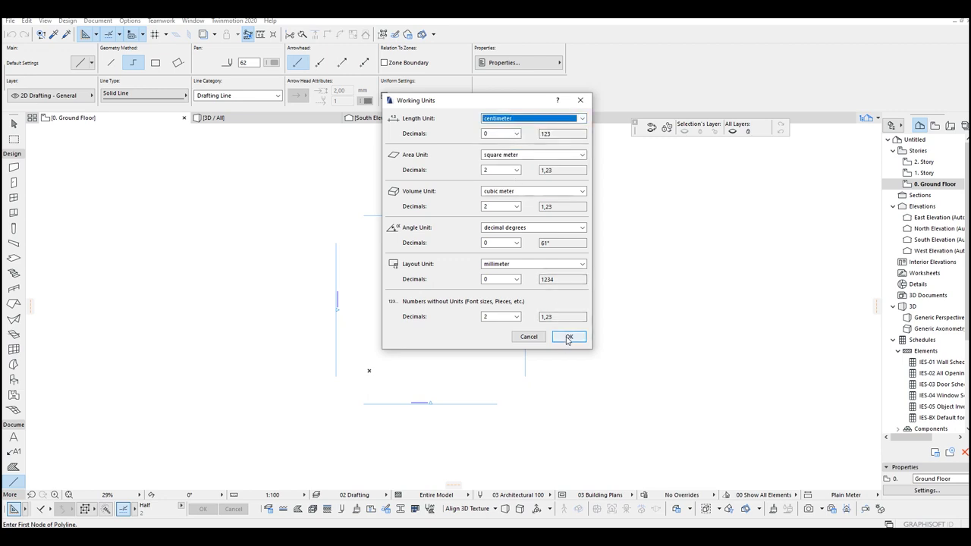
{"action": "left_click", "coordinate": [569, 336]}
Start a 100 cm wide stair on the ground floor plan and draw its first flight straight upward
{"action": "middle_click_drag", "start_coordinate": [511, 300], "coordinate": [485, 292]}
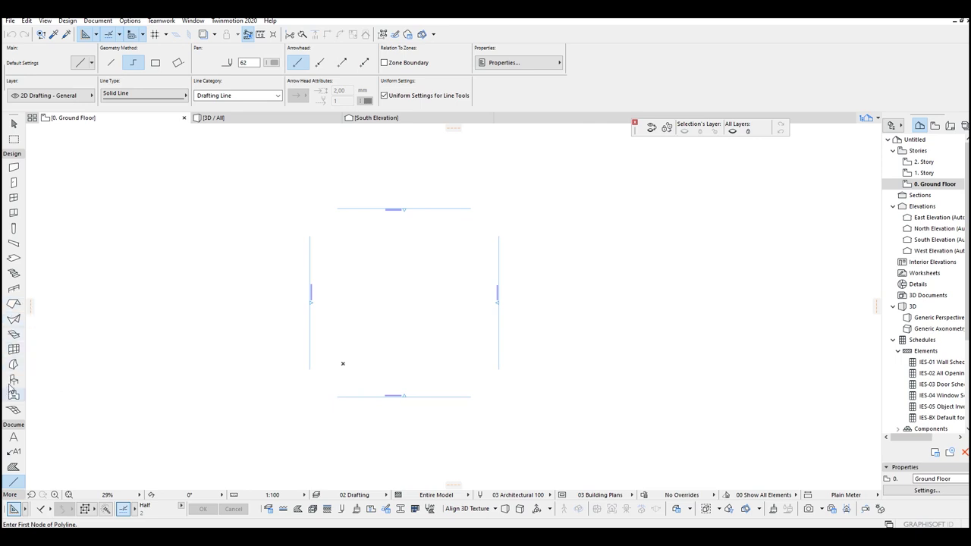
{"action": "left_click", "coordinate": [14, 274]}
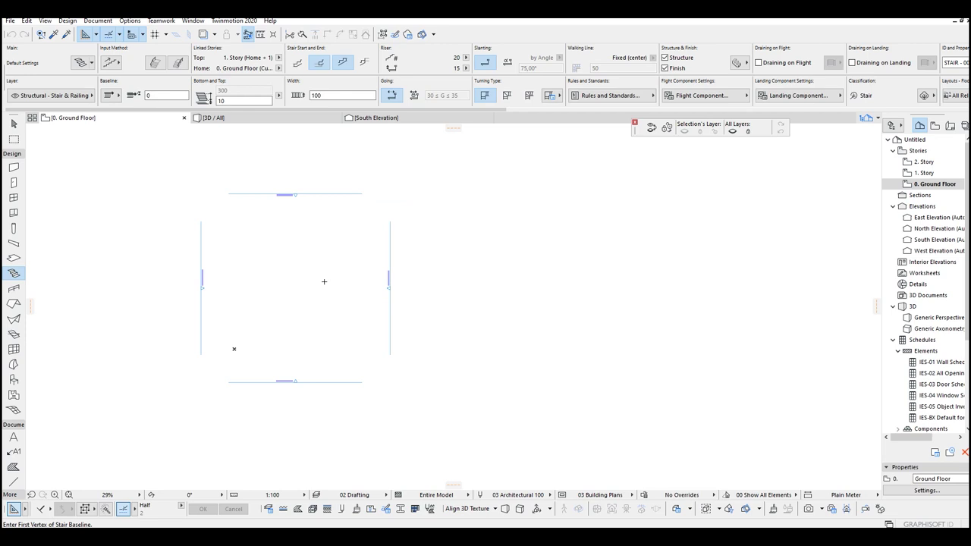
{"action": "middle_click_drag", "start_coordinate": [280, 293], "coordinate": [384, 286]}
{"action": "scroll", "coordinate": [388, 286], "scroll_direction": "up", "scroll_amount": 3}
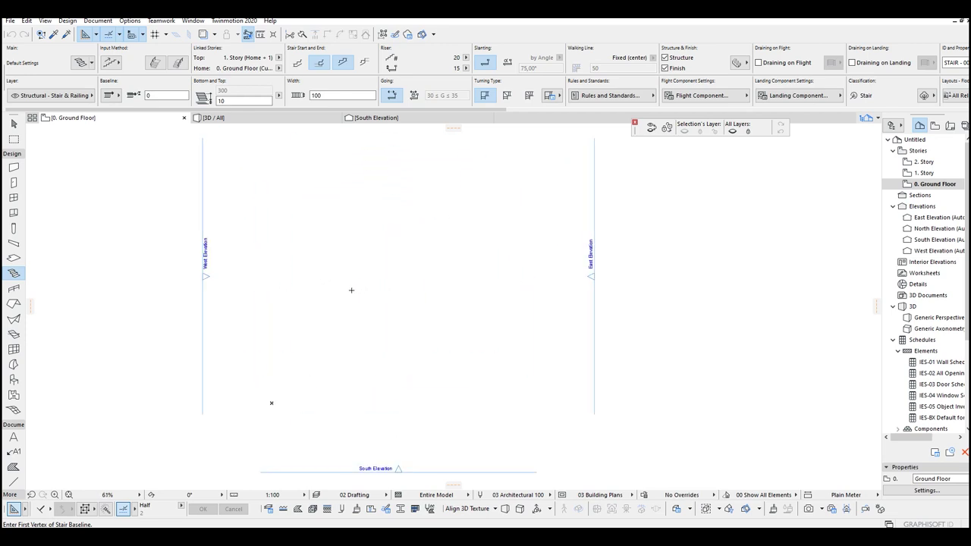
{"action": "left_click", "coordinate": [391, 318]}
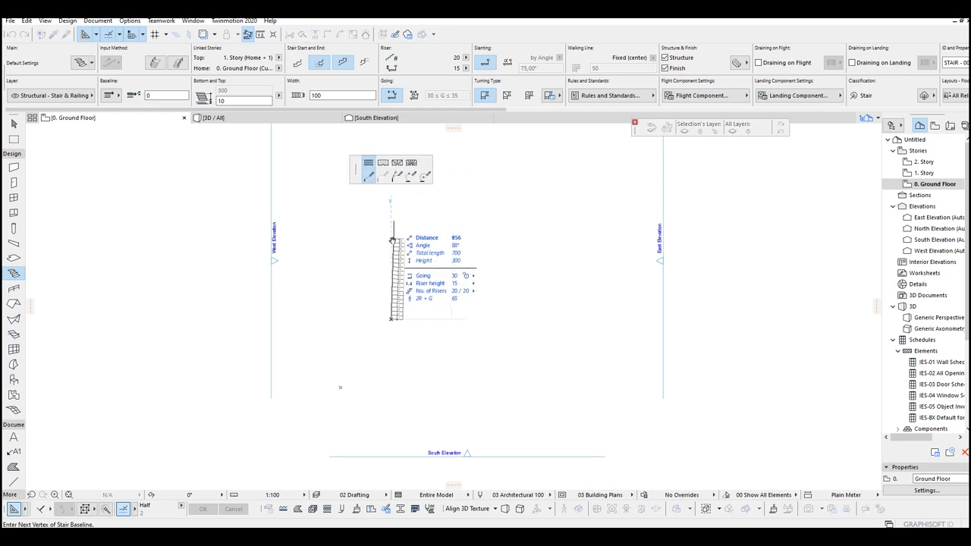
{"action": "scroll", "coordinate": [393, 240], "scroll_direction": "up", "scroll_amount": 4}
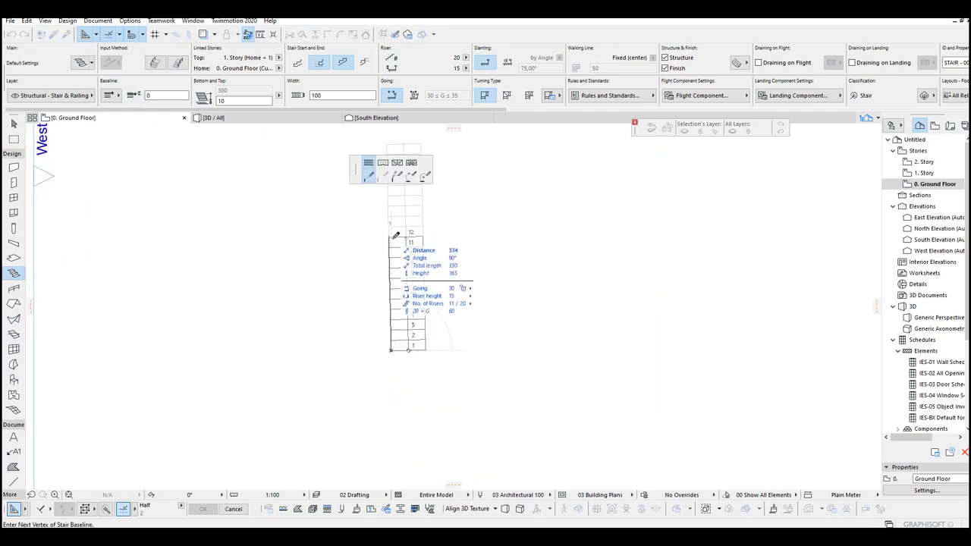
{"action": "middle_click_drag", "start_coordinate": [394, 235], "coordinate": [364, 260]}
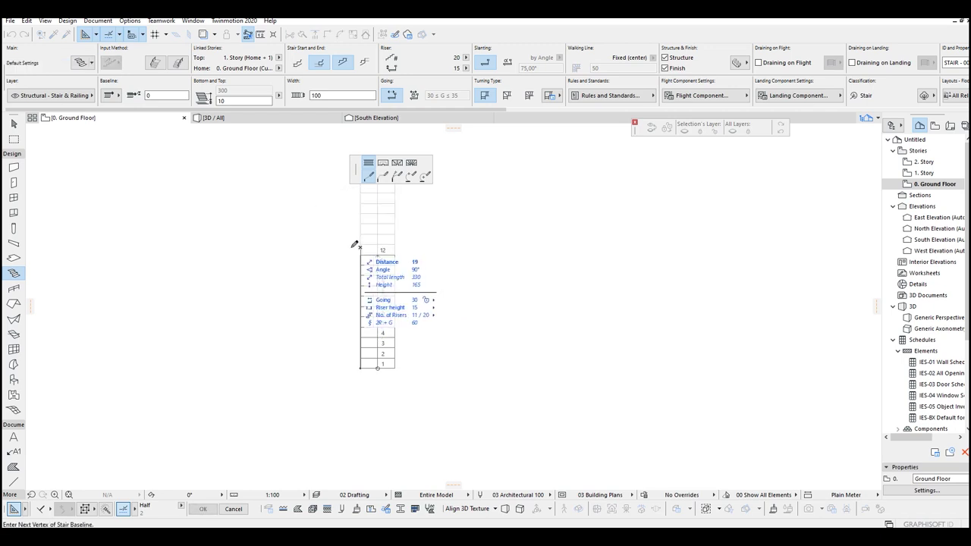
{"action": "left_click", "coordinate": [359, 247]}
Add a landing across the end of the first flight and a parallel return flight, completing a U-shaped stair
{"action": "middle_click_drag", "start_coordinate": [444, 253], "coordinate": [452, 261]}
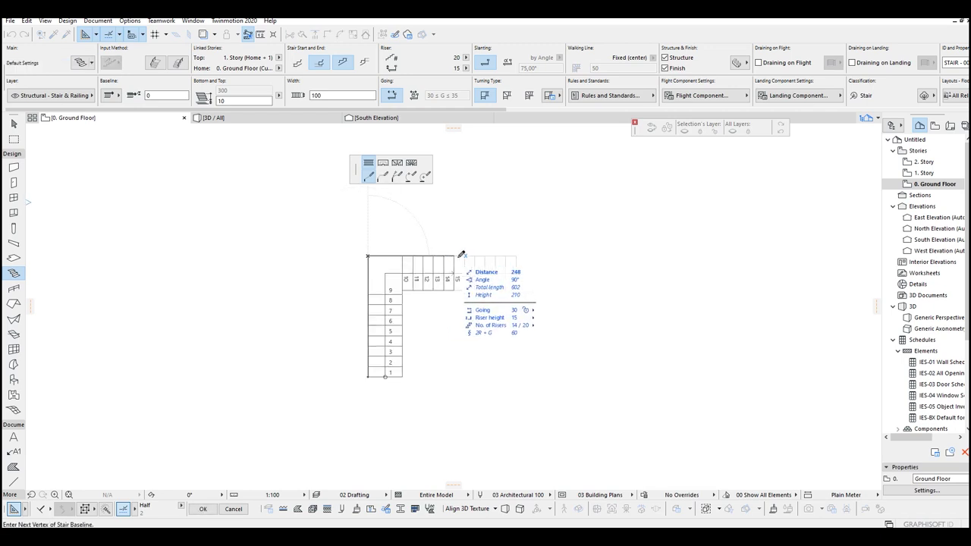
{"action": "left_click", "coordinate": [384, 163]}
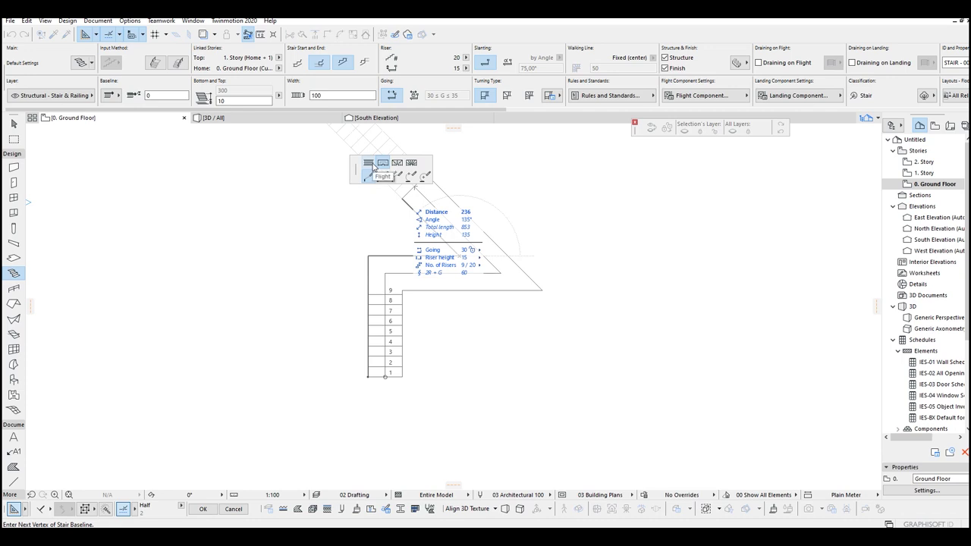
{"action": "left_click", "coordinate": [374, 166]}
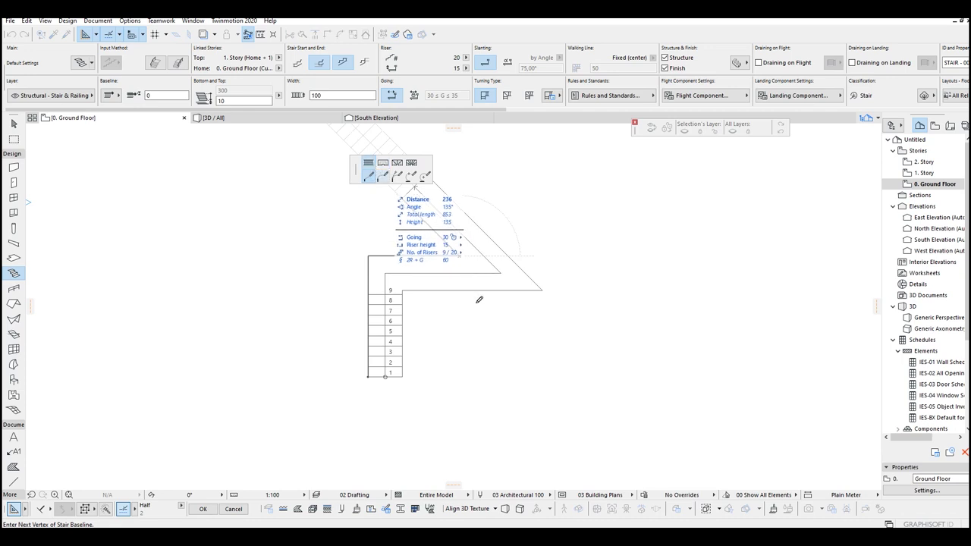
{"action": "left_click", "coordinate": [461, 361]}
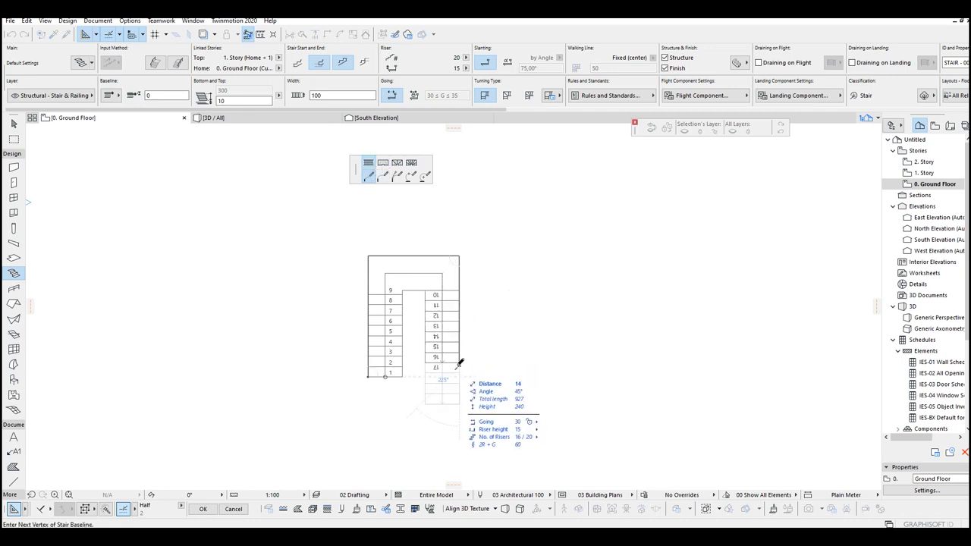
{"action": "left_click", "coordinate": [461, 361]}
Rearrange the stair's steps by extending the start of the first flight downward by one tread, giving it ten risers
{"action": "middle_click_drag", "start_coordinate": [448, 356], "coordinate": [478, 323]}
{"action": "scroll", "coordinate": [510, 324], "scroll_direction": "up", "scroll_amount": 1}
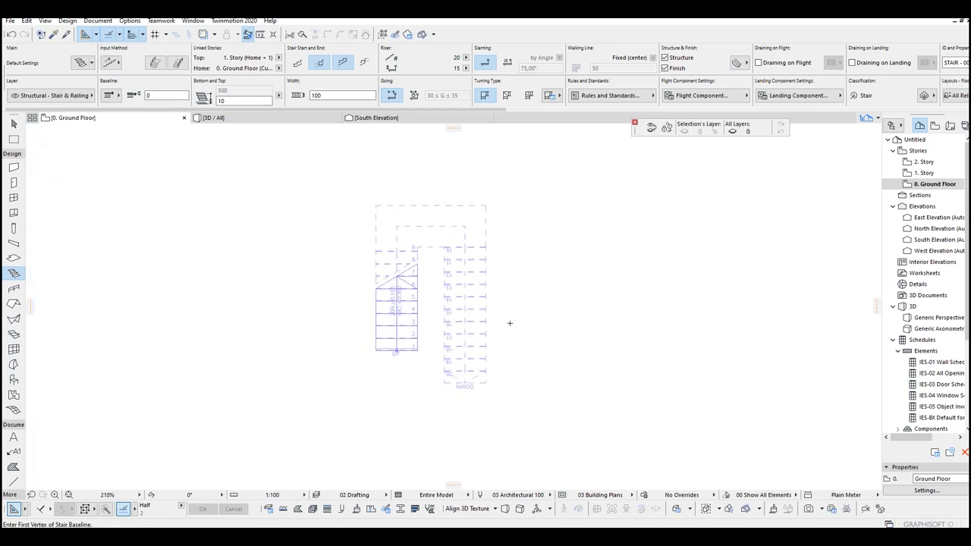
{"action": "scroll", "coordinate": [432, 273], "scroll_direction": "up", "scroll_amount": 2}
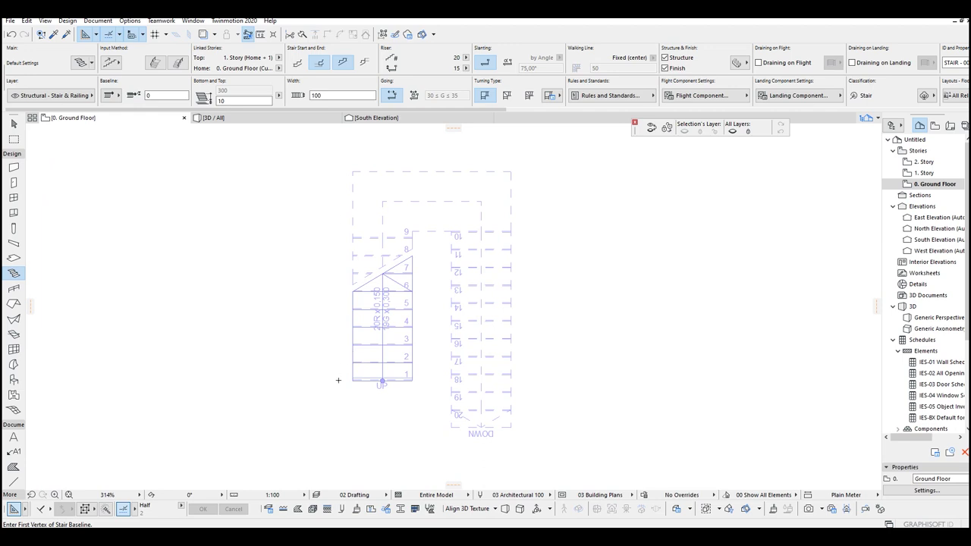
{"action": "middle_click_drag", "start_coordinate": [492, 401], "coordinate": [492, 373]}
{"action": "left_click", "coordinate": [13, 123]}
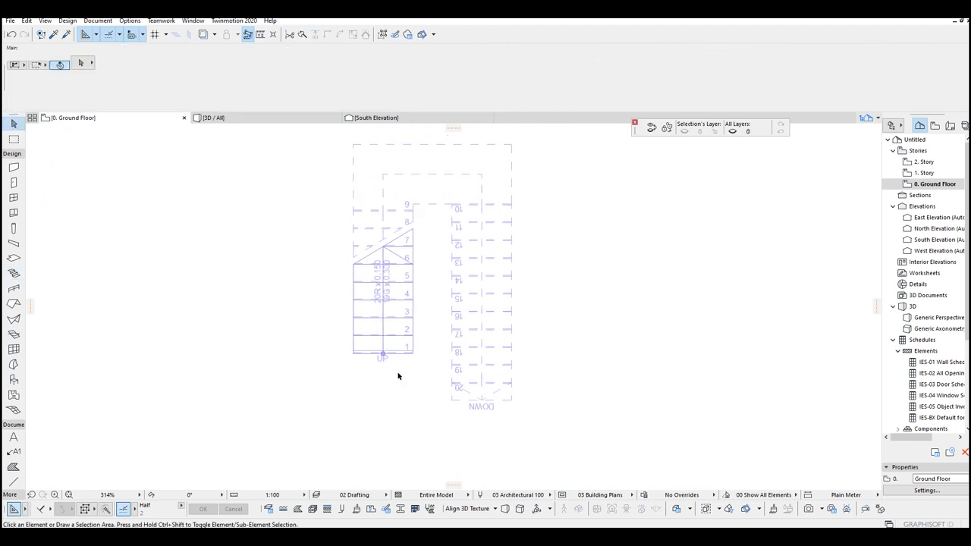
{"action": "left_click", "coordinate": [401, 351]}
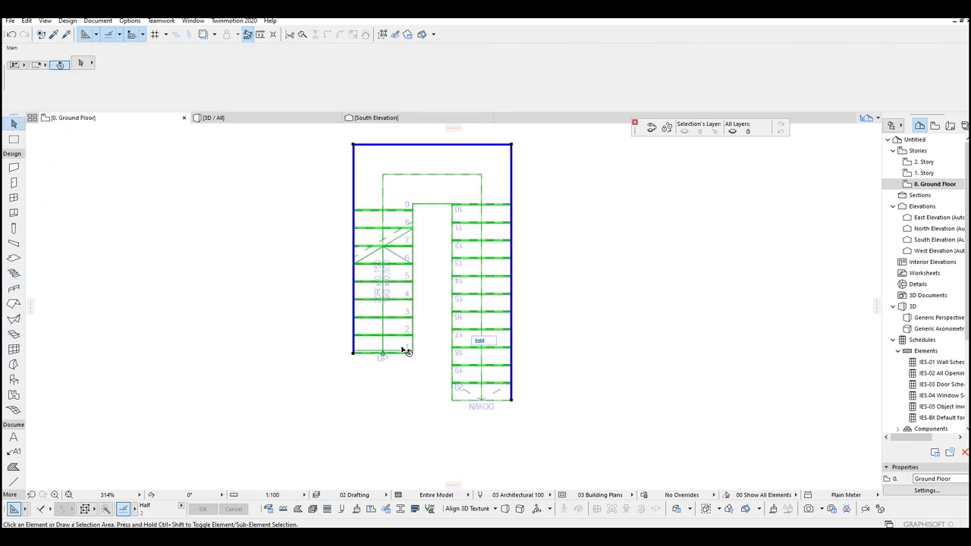
{"action": "scroll", "coordinate": [350, 355], "scroll_direction": "up", "scroll_amount": 2}
{"action": "left_click", "coordinate": [347, 353]}
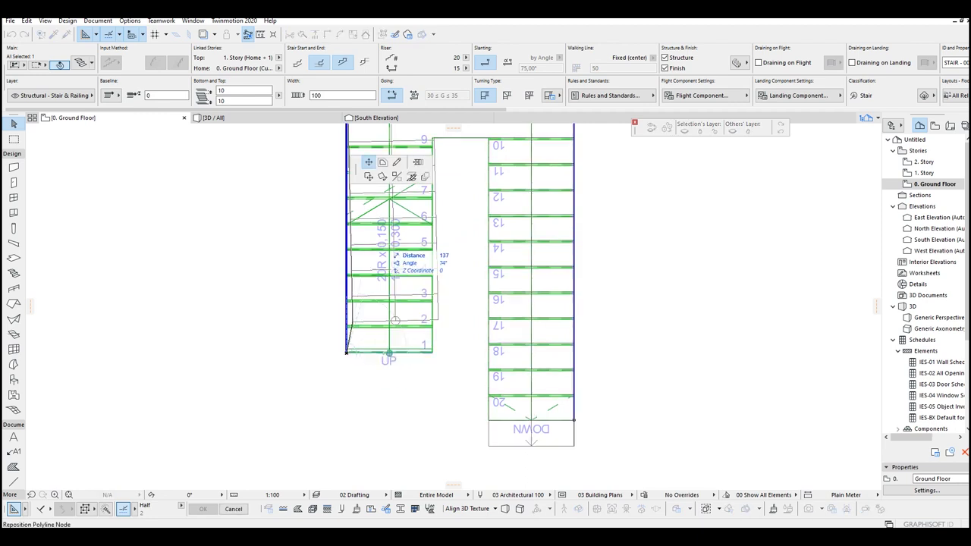
{"action": "left_click", "coordinate": [419, 163]}
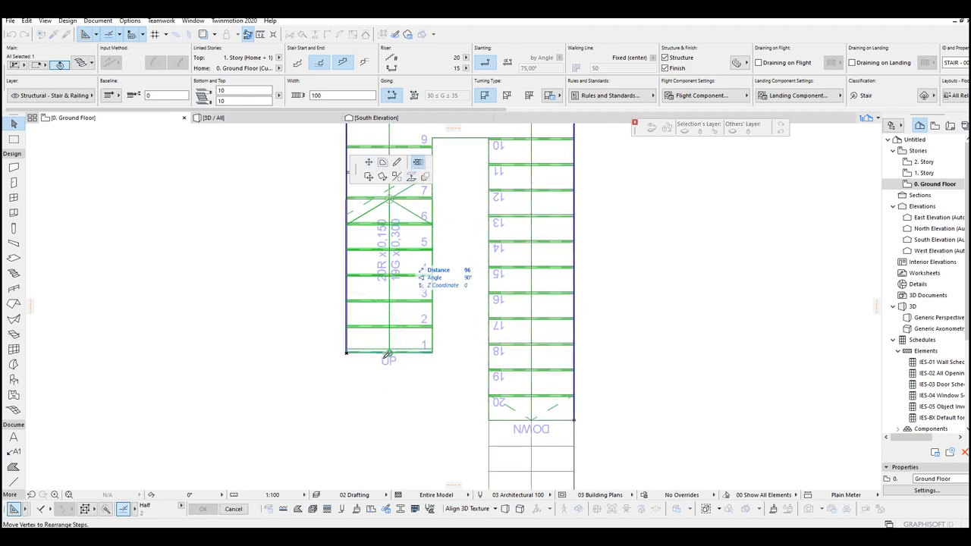
{"action": "middle_click_drag", "start_coordinate": [368, 370], "coordinate": [277, 311]}
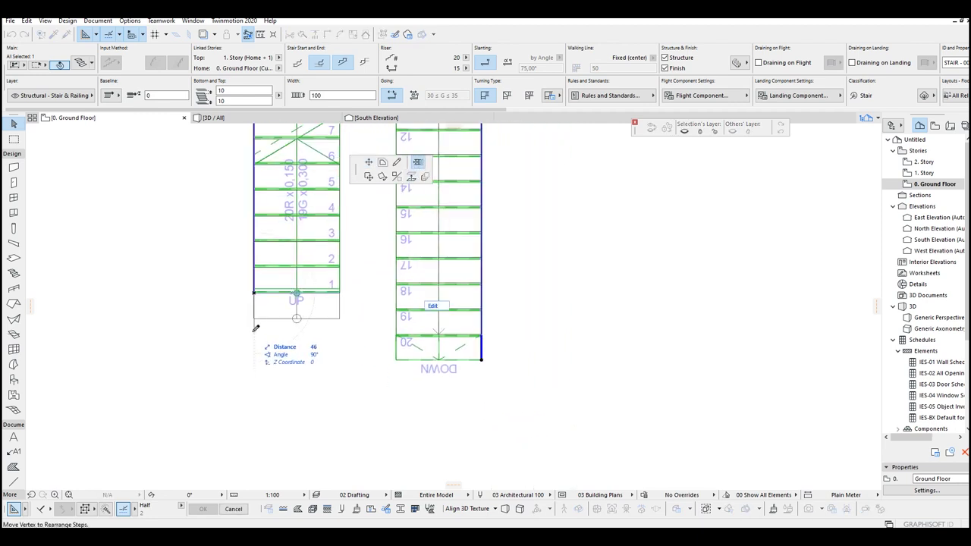
{"action": "left_click", "coordinate": [255, 318]}
Offset the outer baseline edge of the return flight inward, leaving only a narrow gap between the two flights
{"action": "middle_click_drag", "start_coordinate": [332, 285], "coordinate": [301, 353]}
{"action": "middle_click_drag", "start_coordinate": [388, 267], "coordinate": [425, 307]}
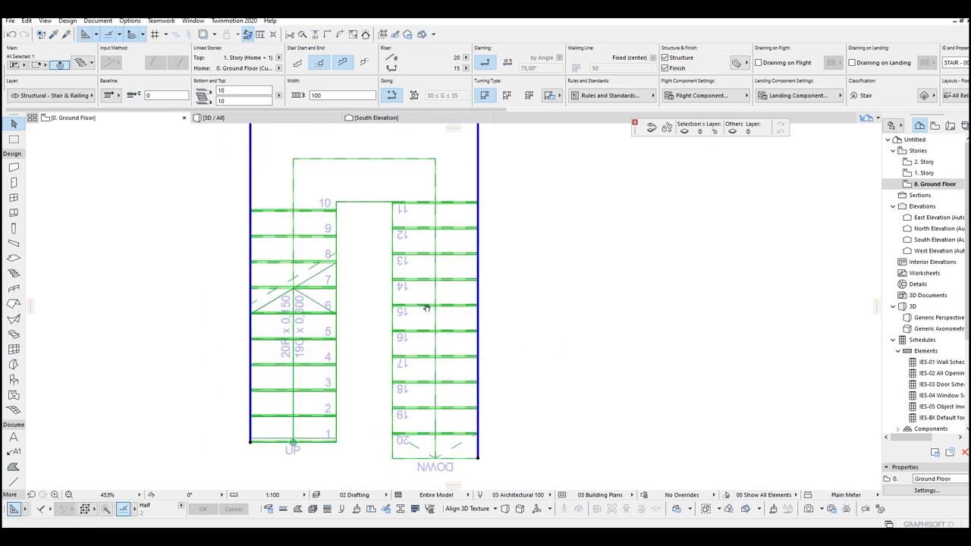
{"action": "left_click", "coordinate": [490, 277]}
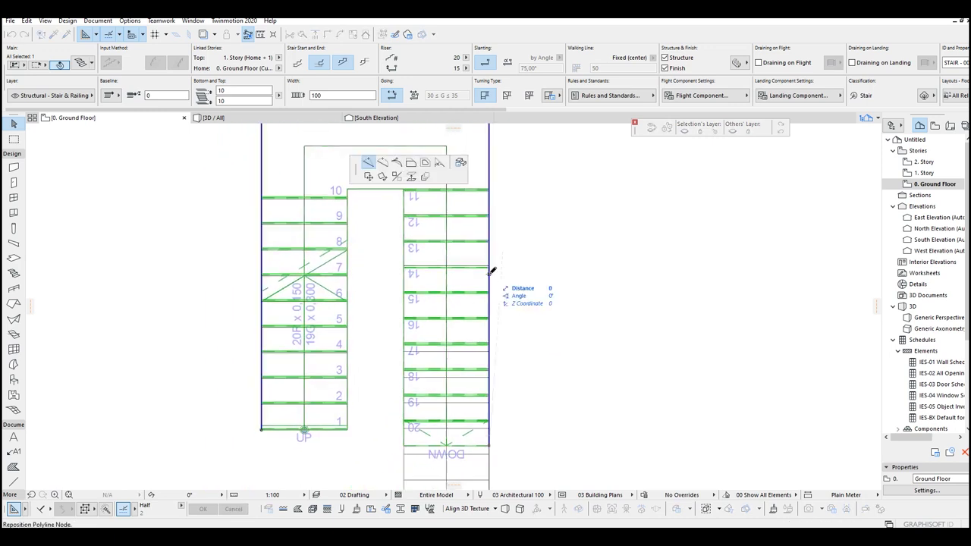
{"action": "left_click", "coordinate": [410, 163]}
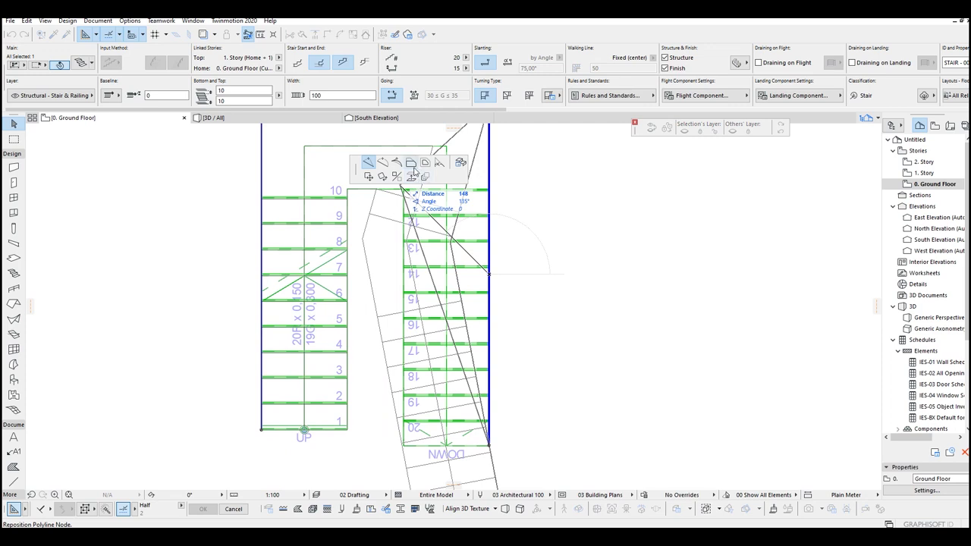
{"action": "left_click", "coordinate": [446, 223]}
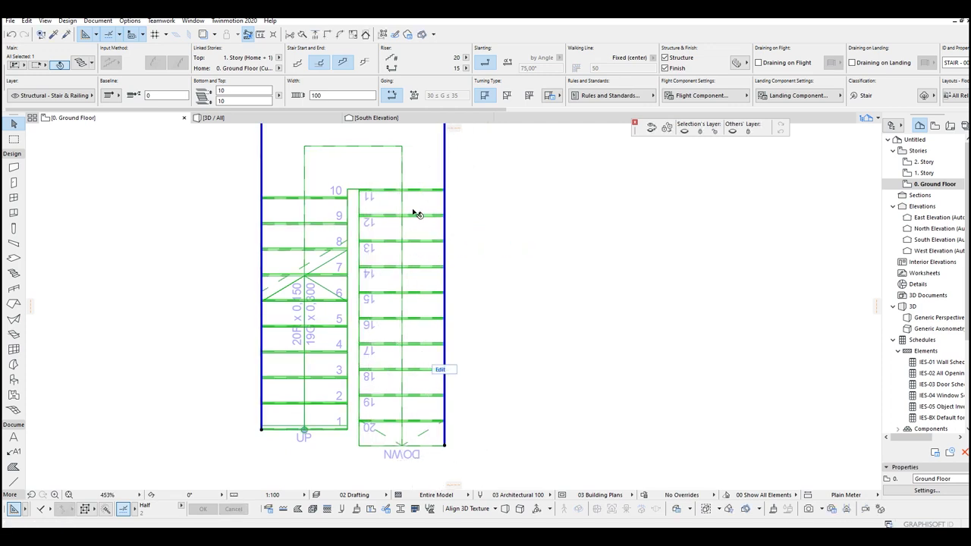
In the stair's rules and standards, set both the minimum and maximum going to 30 cm
{"action": "middle_click_drag", "start_coordinate": [412, 210], "coordinate": [433, 177]}
{"action": "scroll", "coordinate": [399, 292], "scroll_direction": "down", "scroll_amount": 3}
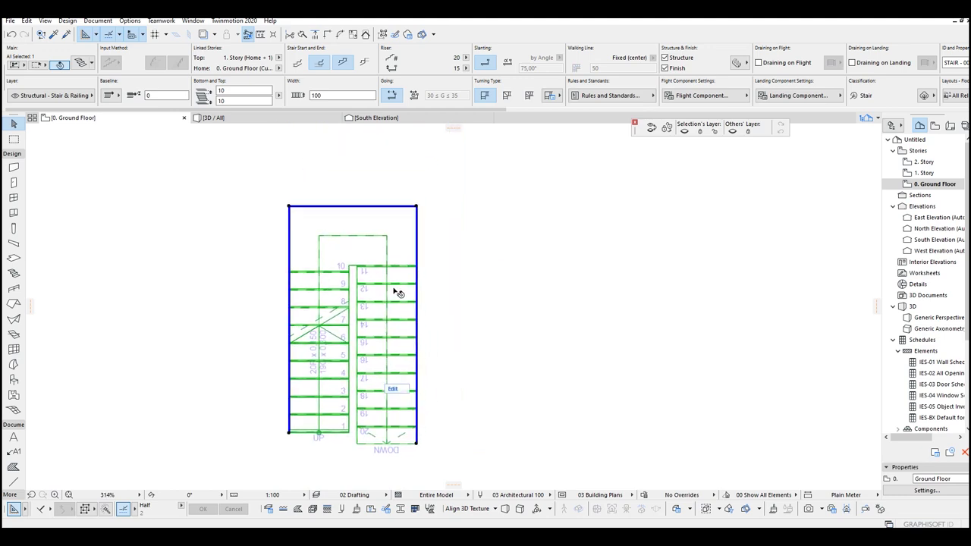
{"action": "double_click", "coordinate": [393, 287]}
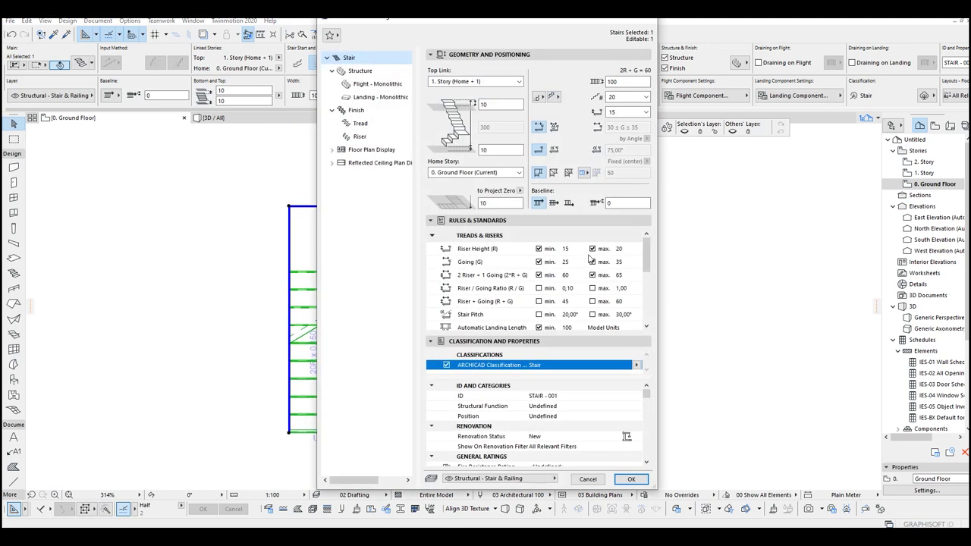
{"action": "left_click", "coordinate": [568, 263]}
{"action": "left_click", "coordinate": [626, 262]}
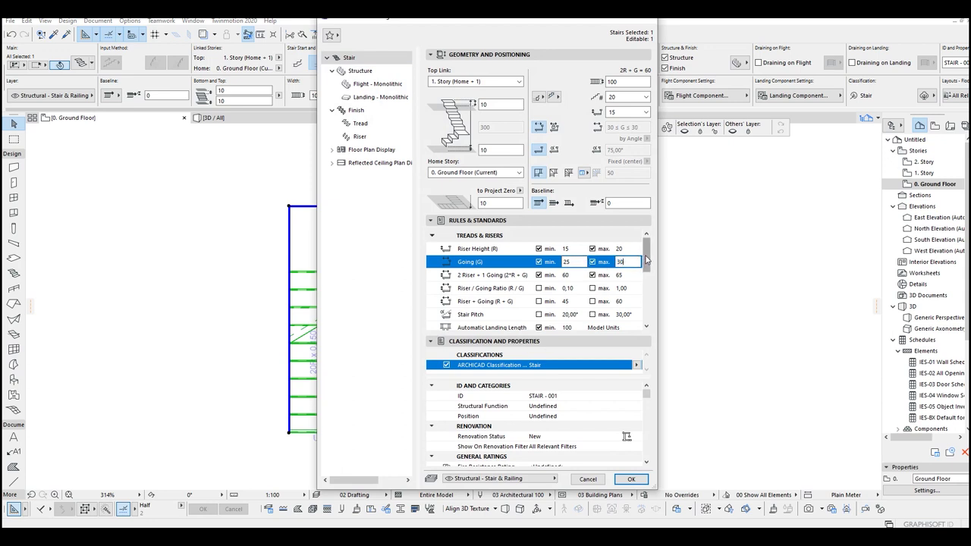
{"action": "left_click_drag", "start_coordinate": [572, 262], "coordinate": [554, 267]}
{"action": "type", "text": "30"}
Set the stair's number of risers to 18 and apply the settings
{"action": "left_click", "coordinate": [618, 98]}
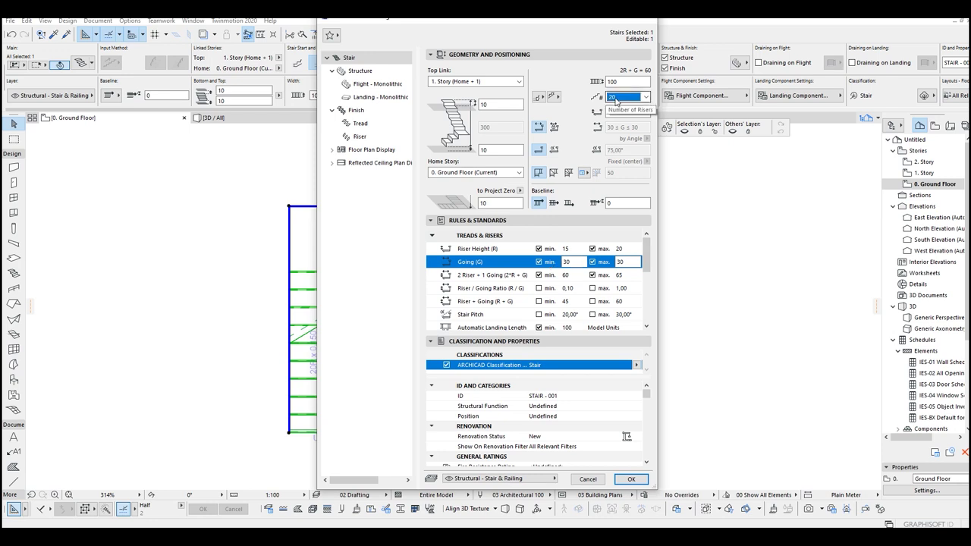
{"action": "left_click", "coordinate": [616, 101]}
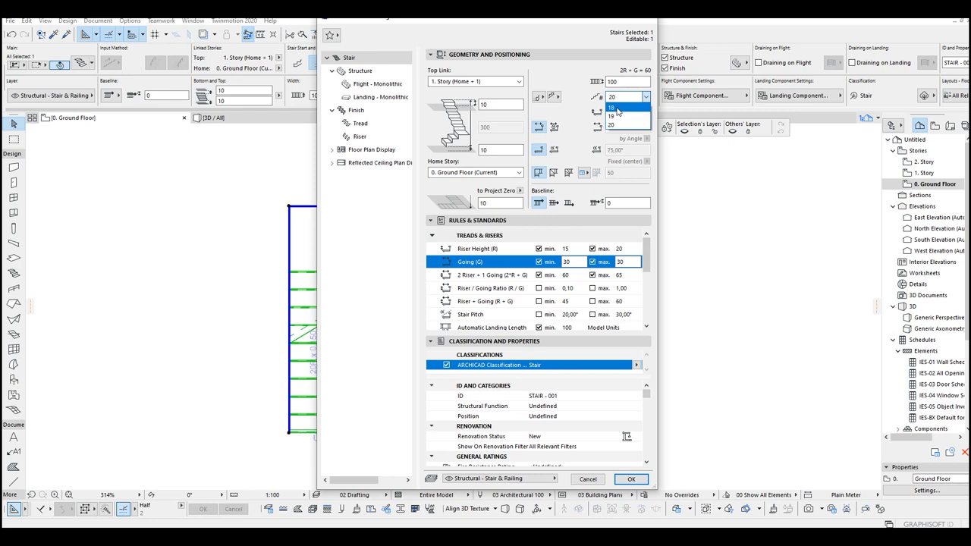
{"action": "left_click", "coordinate": [618, 109]}
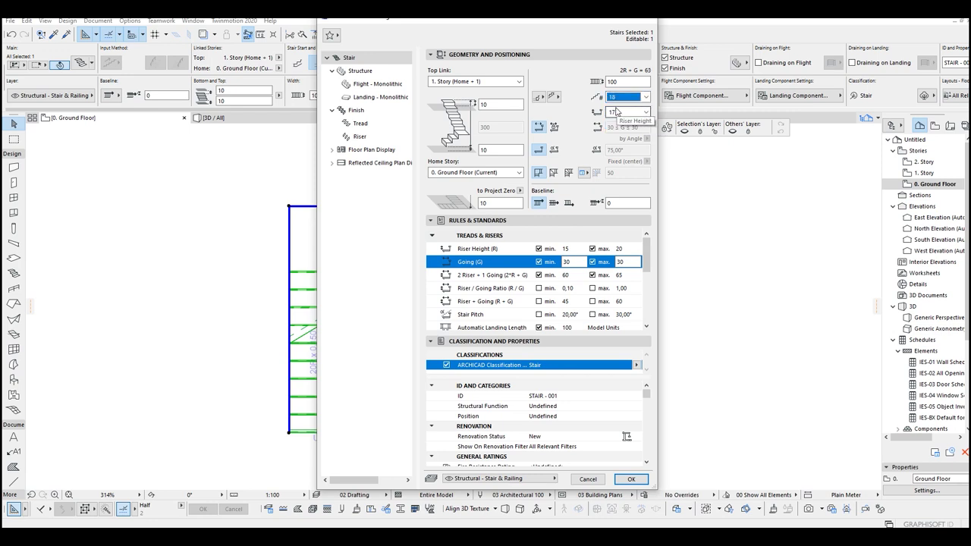
{"action": "left_click", "coordinate": [632, 479]}
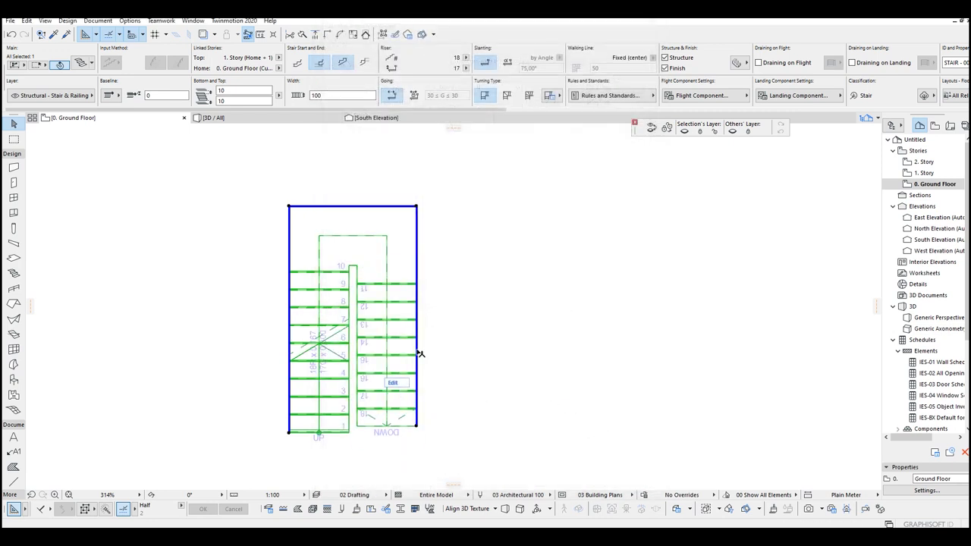
Try rearranging the stair's steps by shifting one tread at the first flight's start and at the return flight's end
{"action": "middle_click_drag", "start_coordinate": [374, 352], "coordinate": [504, 321]}
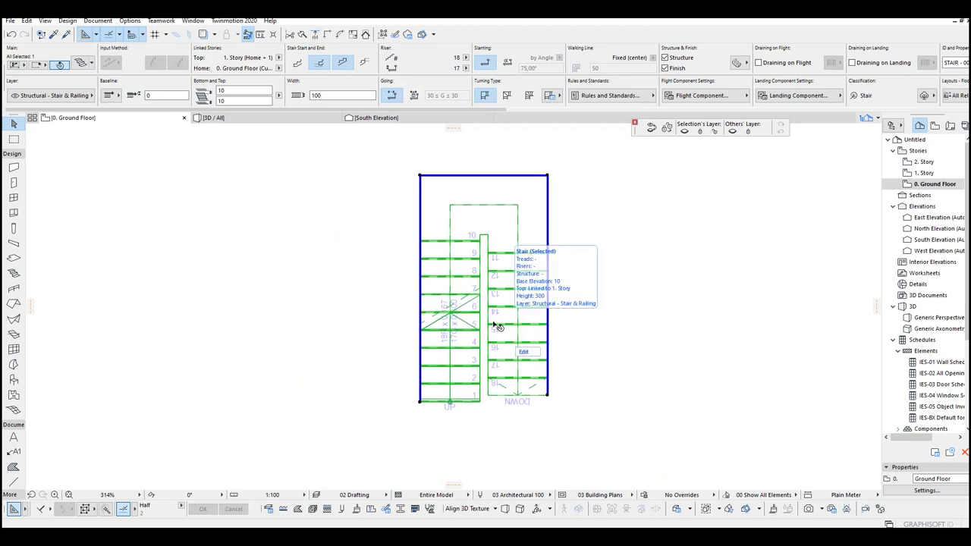
{"action": "scroll", "coordinate": [418, 402], "scroll_direction": "up", "scroll_amount": 2}
{"action": "left_click", "coordinate": [415, 395]}
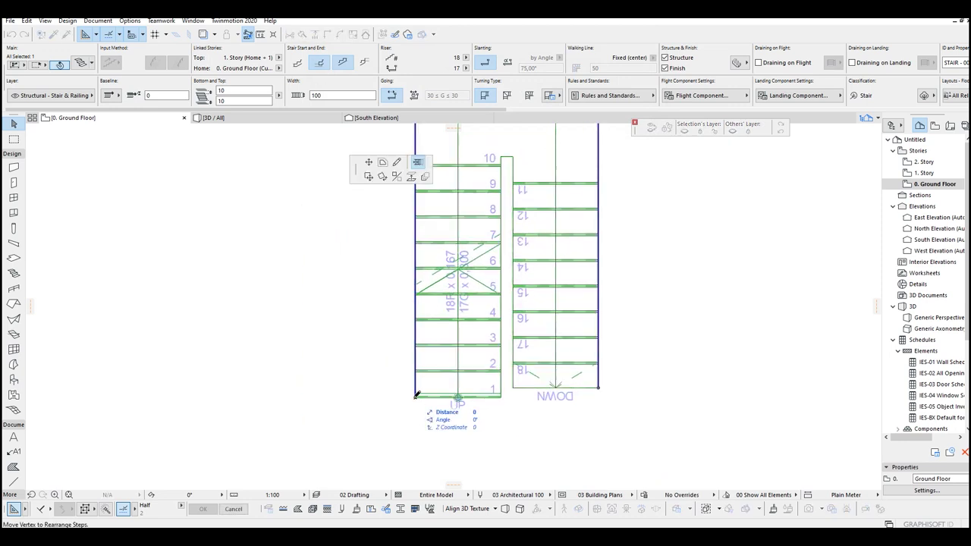
{"action": "left_click", "coordinate": [423, 354]}
{"action": "middle_click_drag", "start_coordinate": [422, 403], "coordinate": [356, 397]}
{"action": "left_click", "coordinate": [534, 435]}
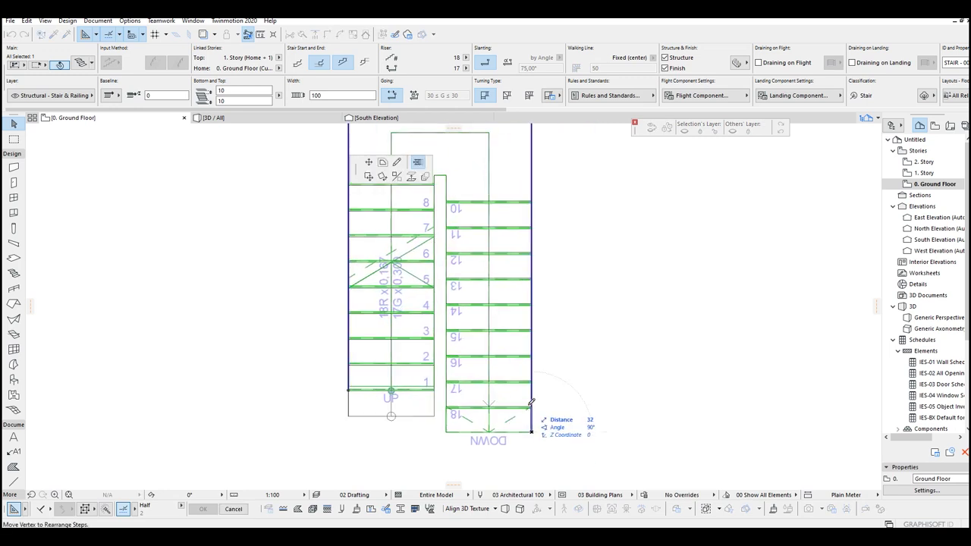
{"action": "left_click", "coordinate": [562, 425]}
{"action": "left_click", "coordinate": [533, 402]}
{"action": "middle_click_drag", "start_coordinate": [532, 402], "coordinate": [483, 420]}
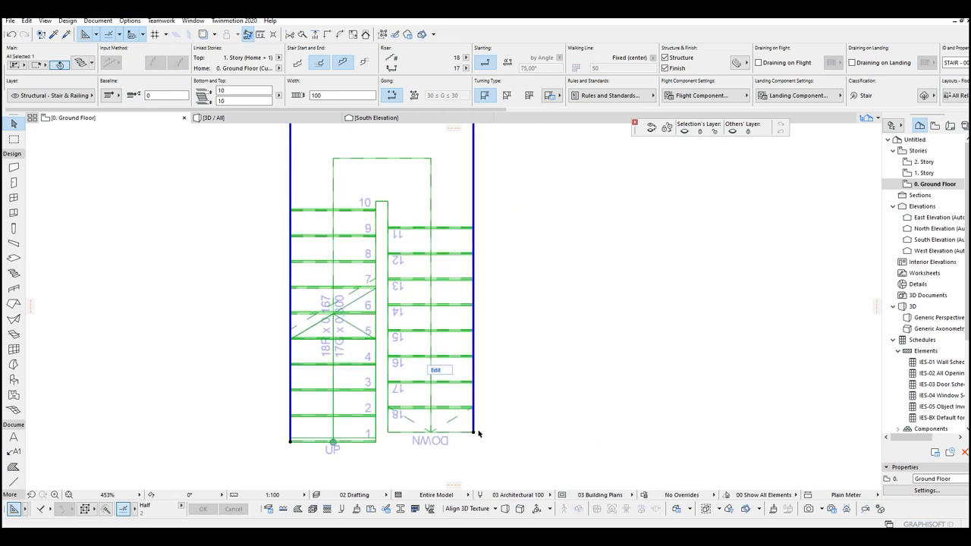
Rearrange the steps by pulling the first flight's start vertex upward by one tread, giving that flight nine risers
{"action": "left_click", "coordinate": [290, 442]}
{"action": "left_click", "coordinate": [357, 387]}
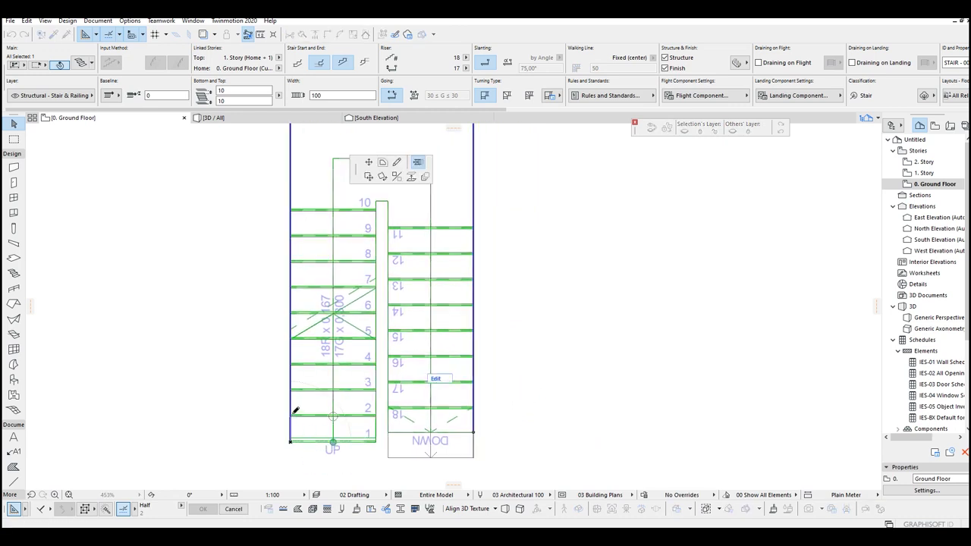
{"action": "left_click", "coordinate": [292, 416]}
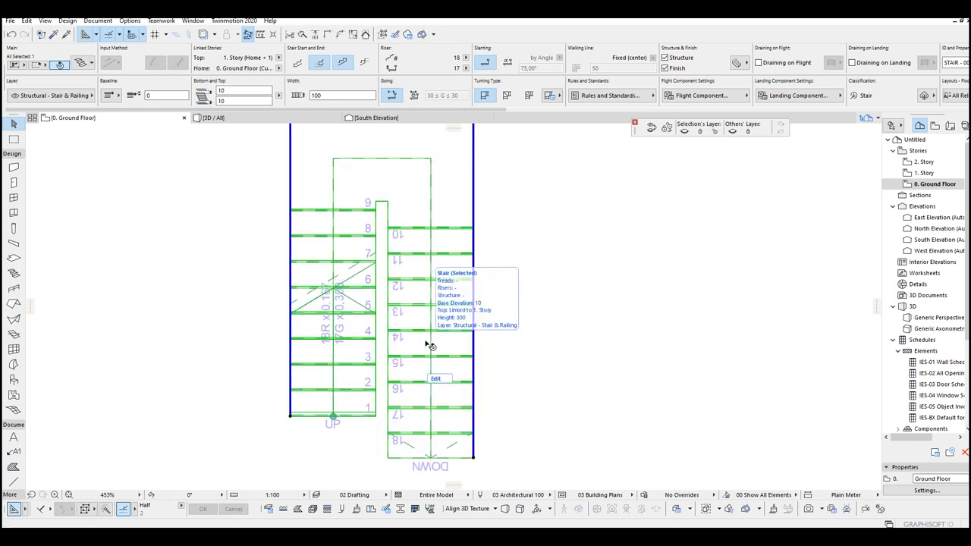
Reposition the end node of the return flight upward along its baseline by one tread
{"action": "scroll", "coordinate": [380, 216], "scroll_direction": "up", "scroll_amount": 2}
{"action": "scroll", "coordinate": [445, 347], "scroll_direction": "down", "scroll_amount": 1}
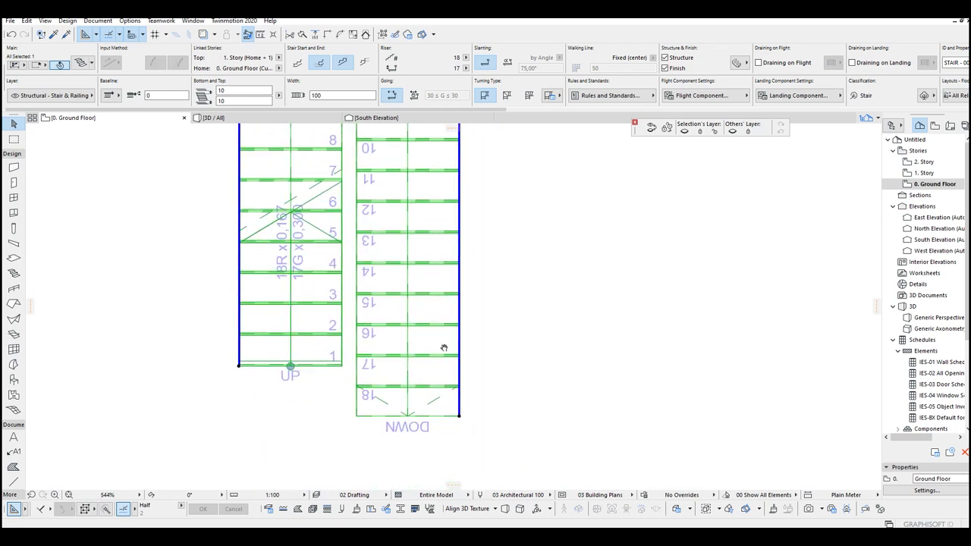
{"action": "left_click", "coordinate": [460, 416]}
{"action": "left_click", "coordinate": [368, 161]}
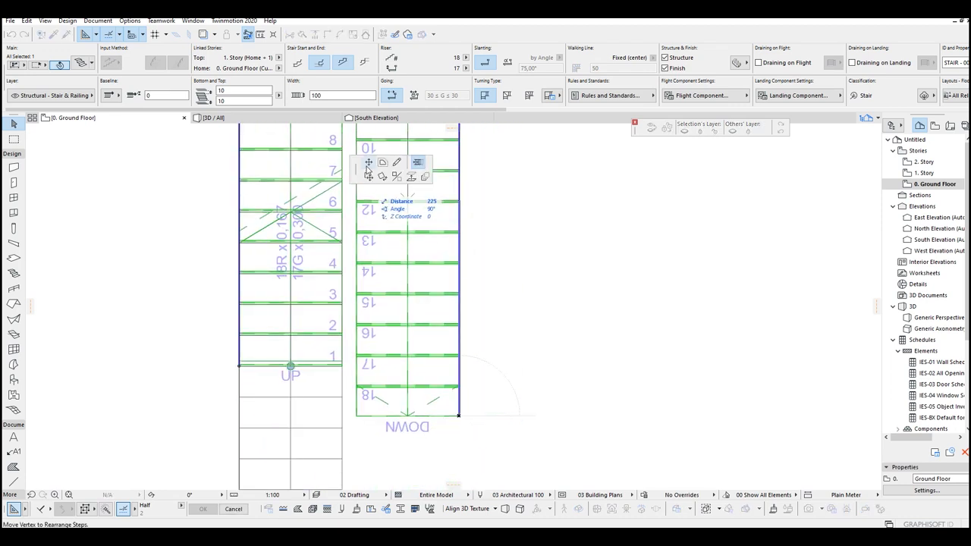
{"action": "middle_click_drag", "start_coordinate": [459, 237], "coordinate": [464, 330]}
{"action": "middle_click_drag", "start_coordinate": [470, 391], "coordinate": [638, 428]}
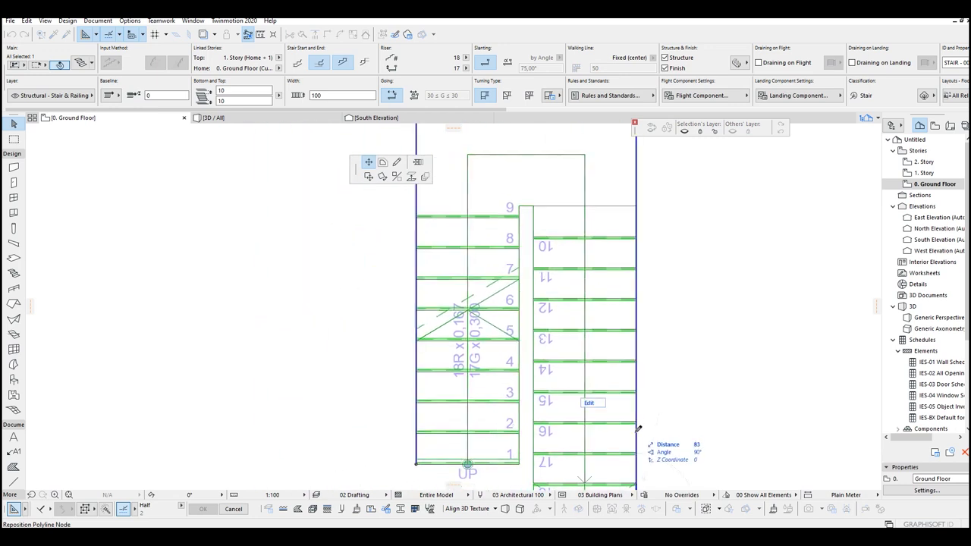
{"action": "left_click", "coordinate": [638, 428]}
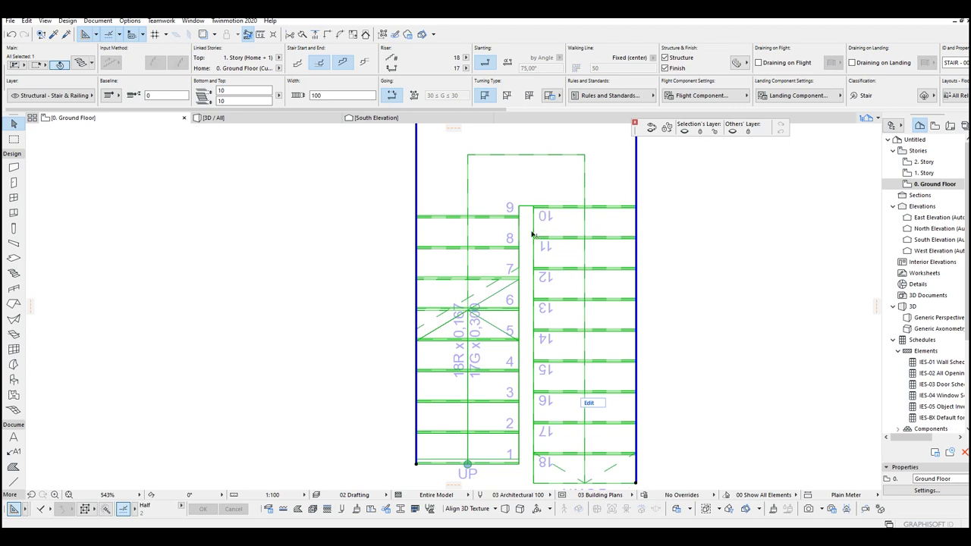
{"action": "scroll", "coordinate": [531, 235], "scroll_direction": "down", "scroll_amount": 2}
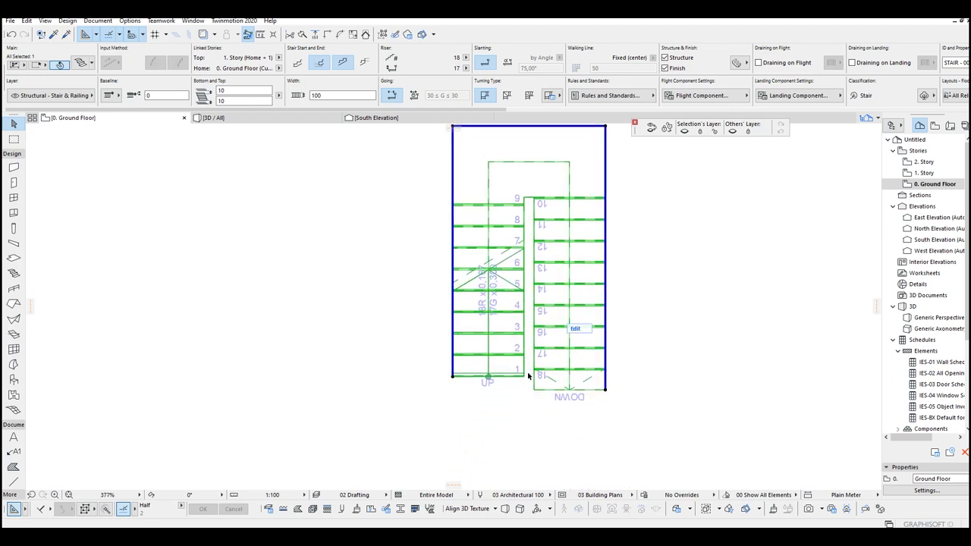
Set the stair to End with Riser in its selection settings and apply the change
{"action": "double_click", "coordinate": [579, 195]}
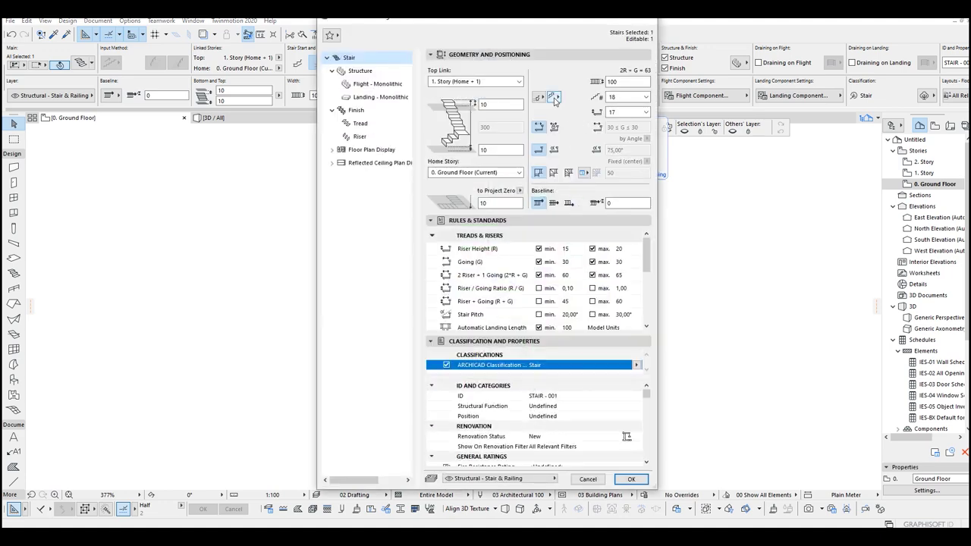
{"action": "left_click", "coordinate": [554, 98]}
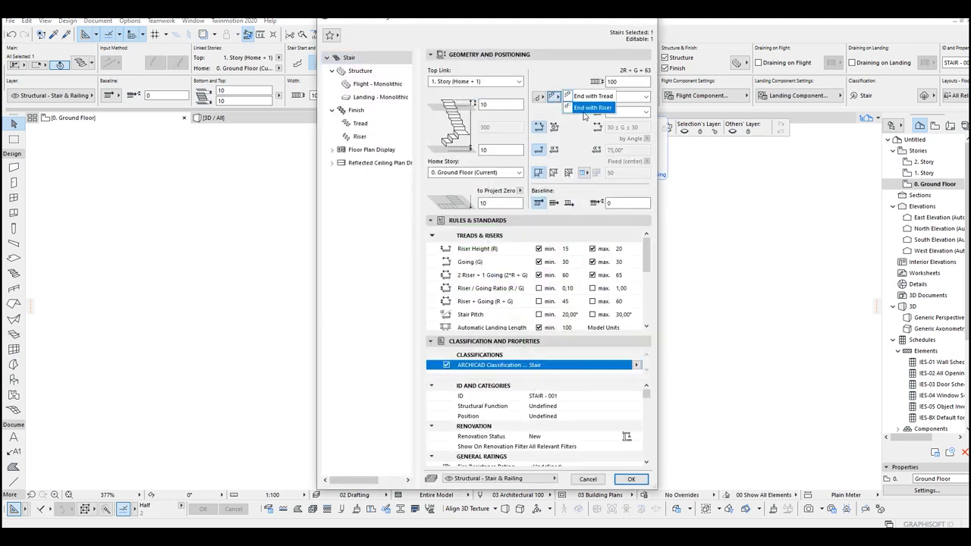
{"action": "left_click", "coordinate": [578, 108]}
{"action": "left_click", "coordinate": [632, 479]}
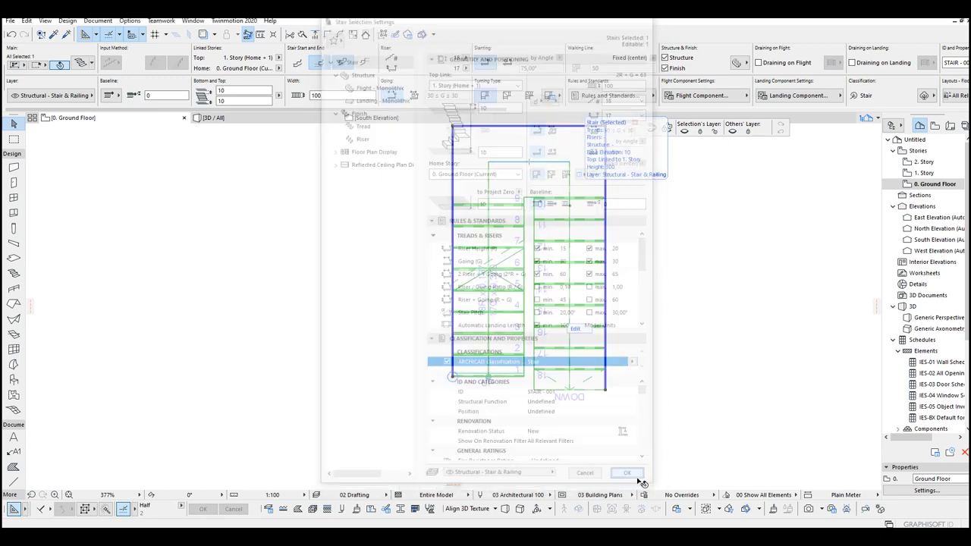
Reposition the return flight's end node upward by one tread and bring the first flight's start node level with it
{"action": "left_click", "coordinate": [582, 408]}
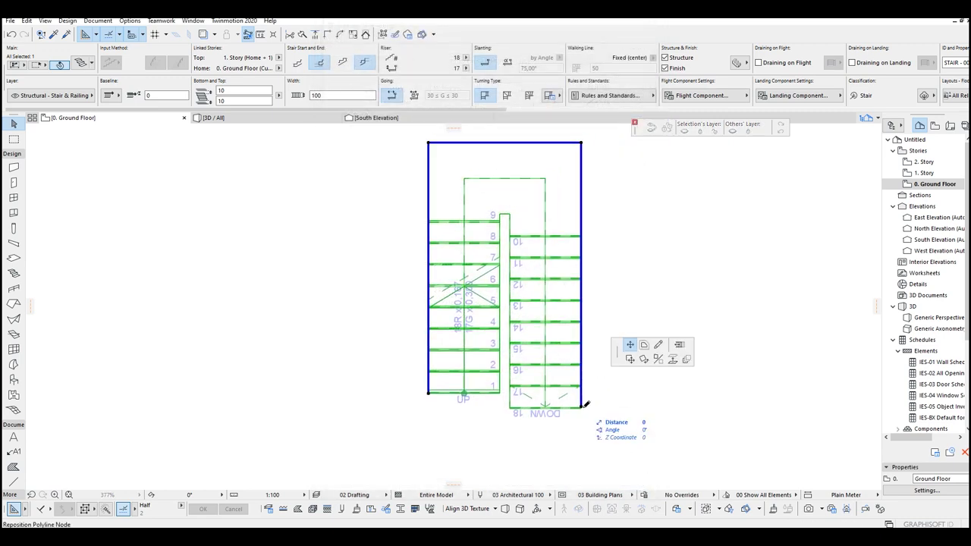
{"action": "left_click", "coordinate": [418, 162]}
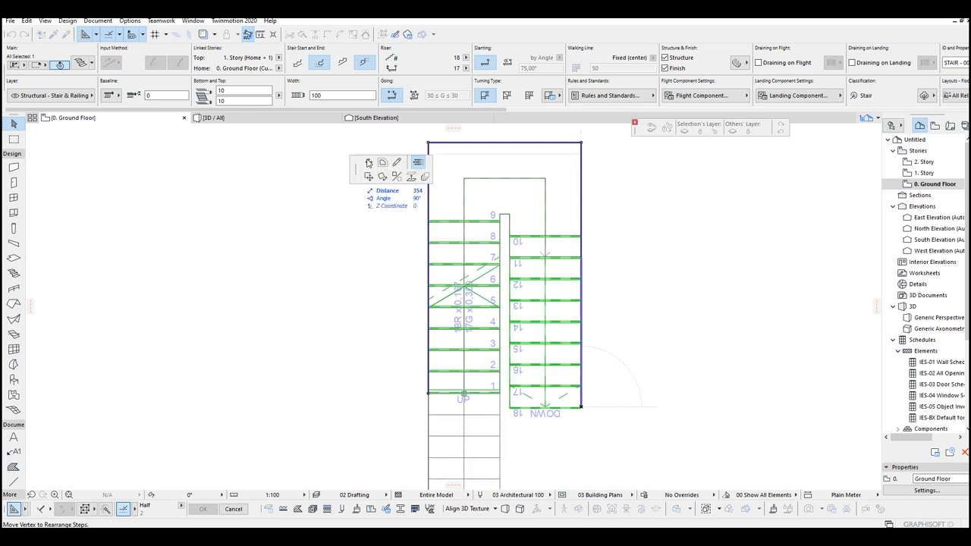
{"action": "left_click", "coordinate": [369, 162]}
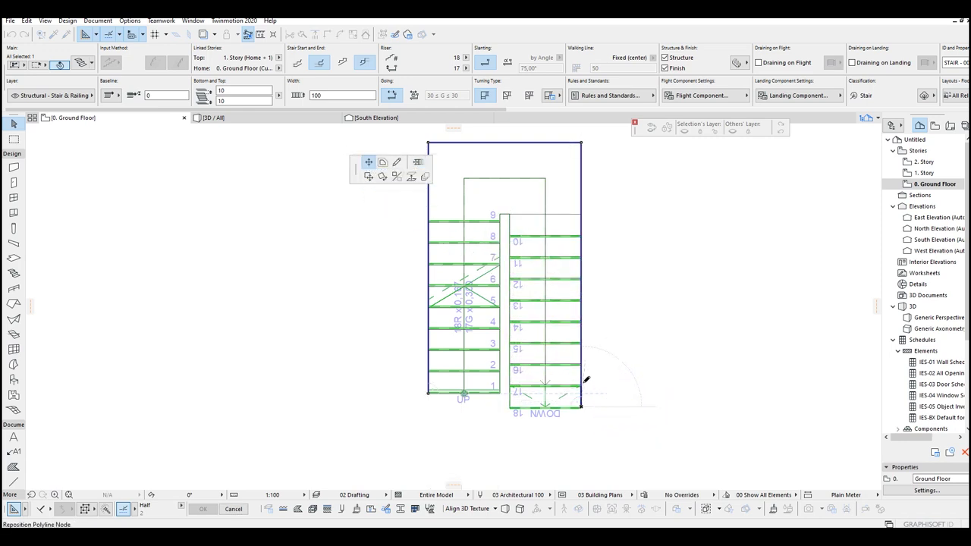
{"action": "left_click", "coordinate": [585, 383]}
{"action": "left_click", "coordinate": [431, 395]}
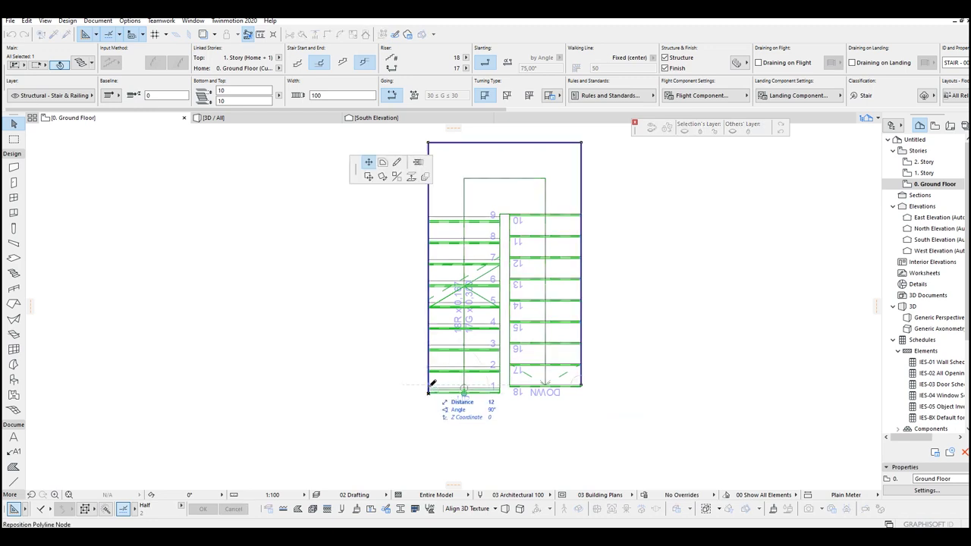
{"action": "left_click", "coordinate": [430, 387]}
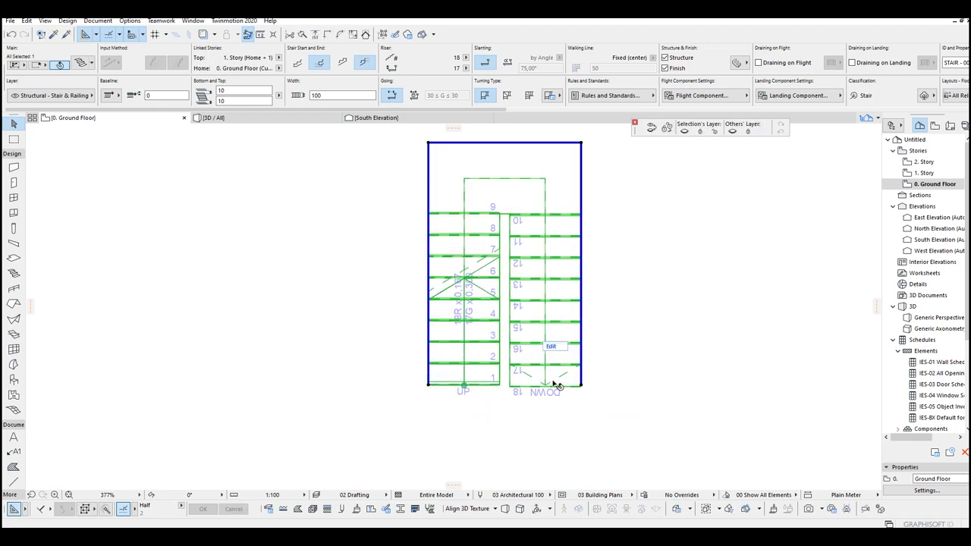
{"action": "scroll", "coordinate": [430, 388], "scroll_direction": "up", "scroll_amount": 5}
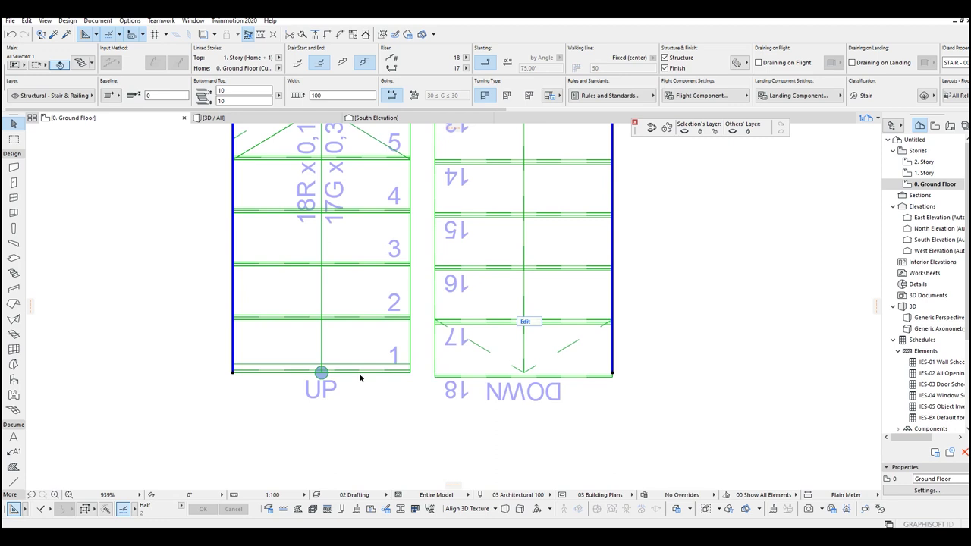
{"action": "left_click", "coordinate": [234, 374]}
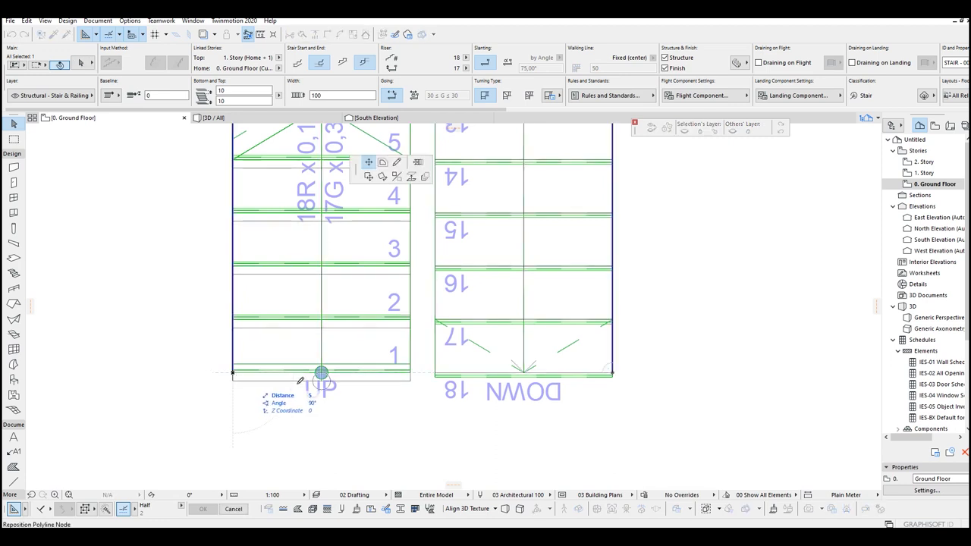
{"action": "left_click", "coordinate": [321, 373]}
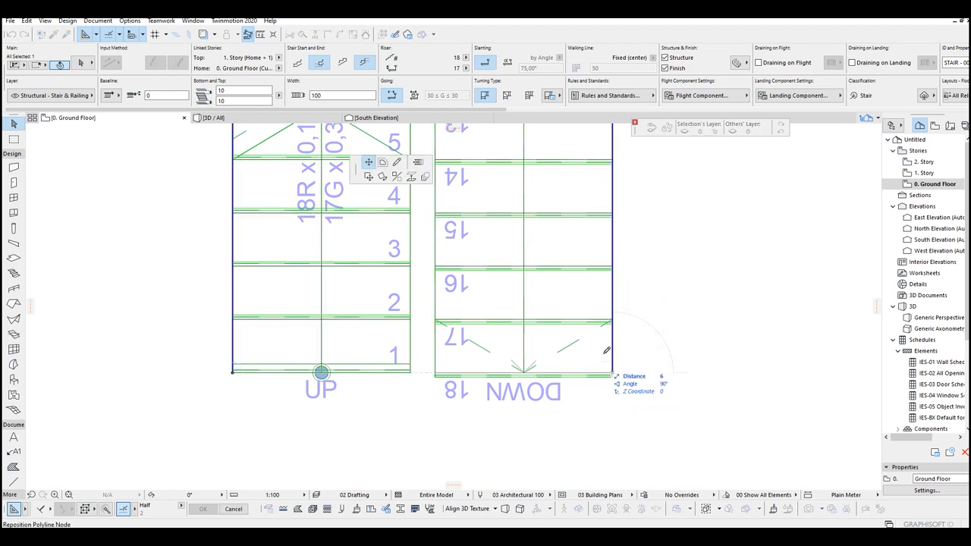
{"action": "left_click", "coordinate": [233, 374]}
{"action": "key", "text": "Escape"}
{"action": "scroll", "coordinate": [319, 383], "scroll_direction": "down", "scroll_amount": 5}
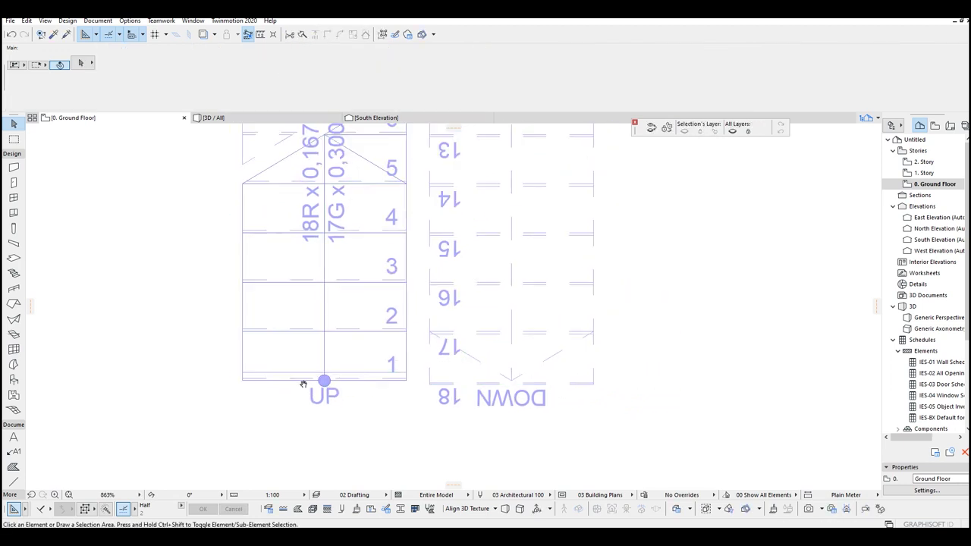
{"action": "scroll", "coordinate": [414, 362], "scroll_direction": "down", "scroll_amount": 1}
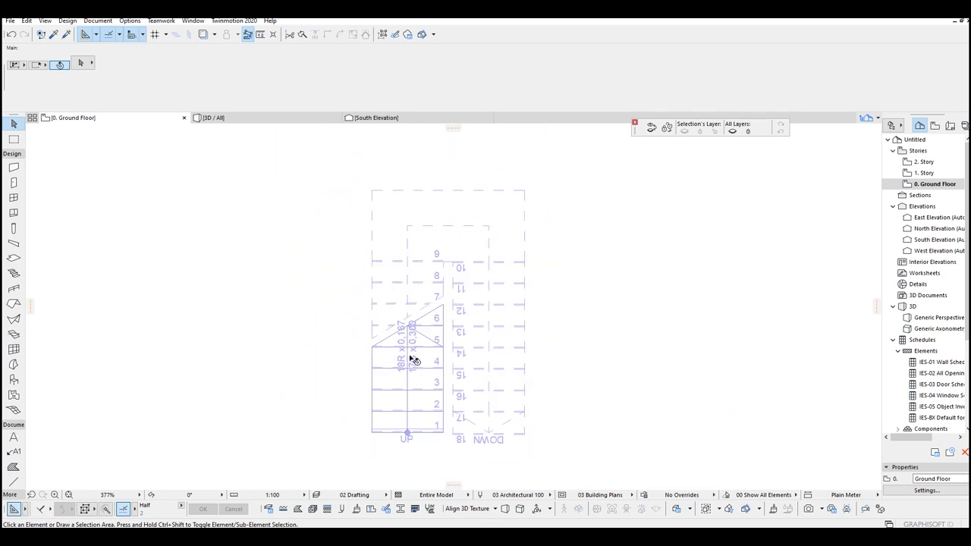
Show the stair in the 3D view and examine its two flights and landing from the side
{"action": "left_click", "coordinate": [507, 271]}
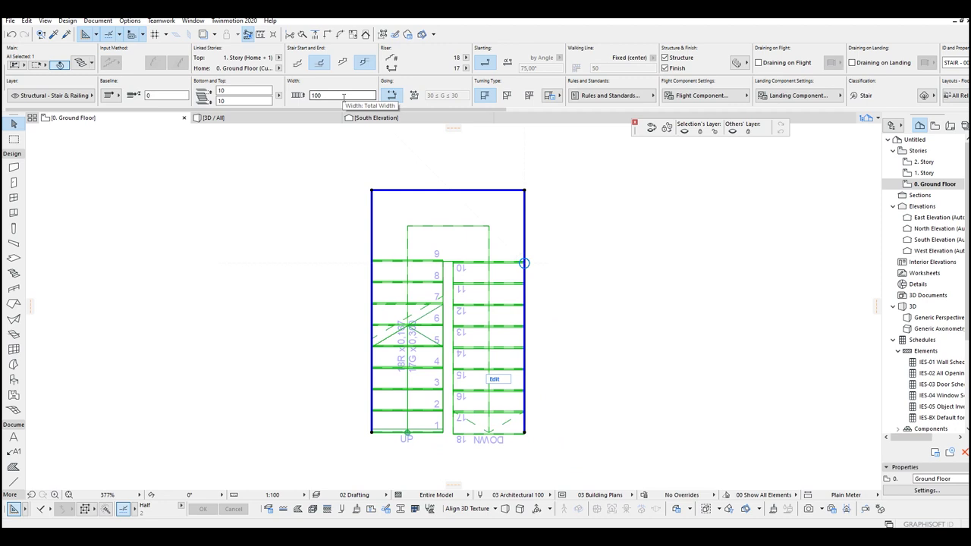
{"action": "middle_click_drag", "start_coordinate": [349, 227], "coordinate": [399, 197]}
{"action": "key", "text": "F3"}
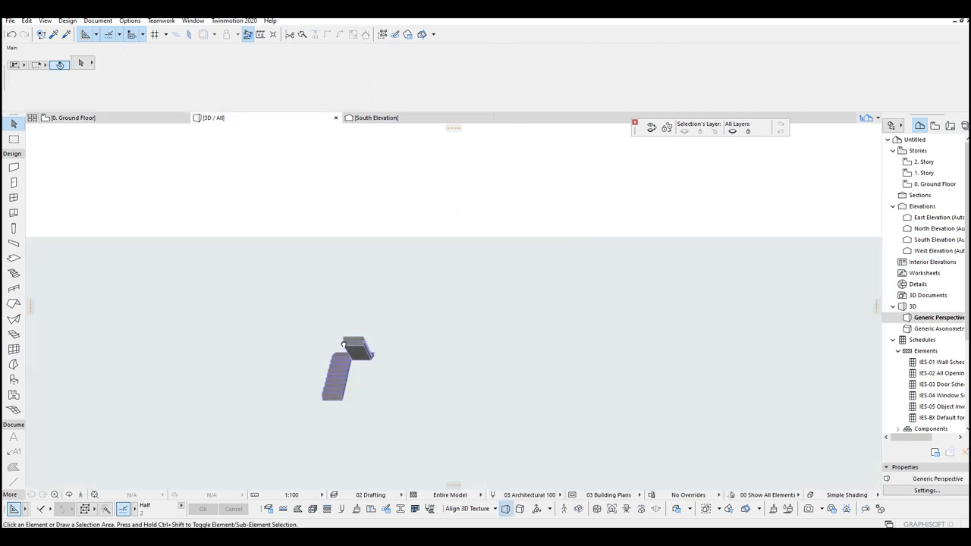
{"action": "scroll", "coordinate": [347, 343], "scroll_direction": "up", "scroll_amount": 5}
{"action": "middle_click_drag", "start_coordinate": [449, 312], "coordinate": [596, 319], "text": "shift"}
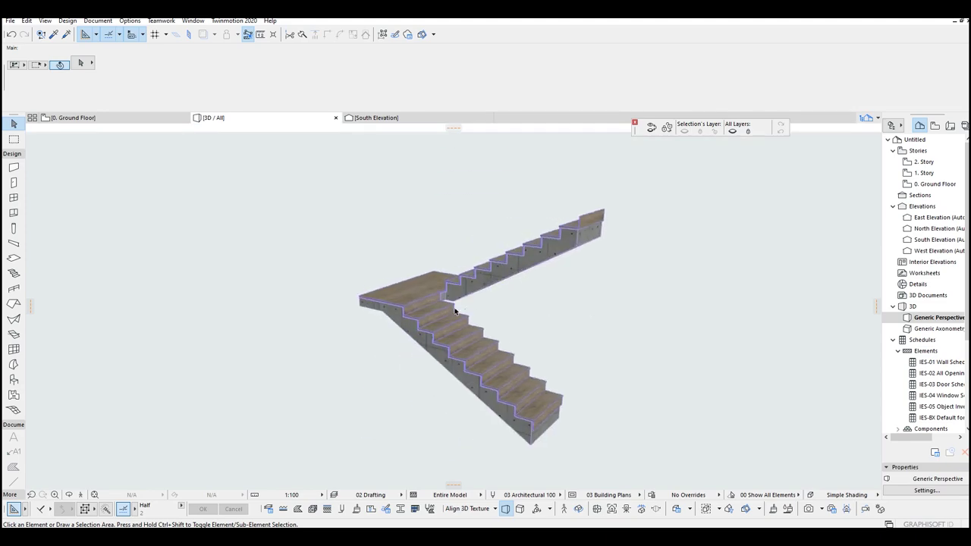
{"action": "scroll", "coordinate": [457, 324], "scroll_direction": "up", "scroll_amount": 4}
{"action": "scroll", "coordinate": [393, 278], "scroll_direction": "down", "scroll_amount": 1}
Turn off the stair's tread and riser finish in its settings and apply the change
{"action": "left_click", "coordinate": [392, 279]}
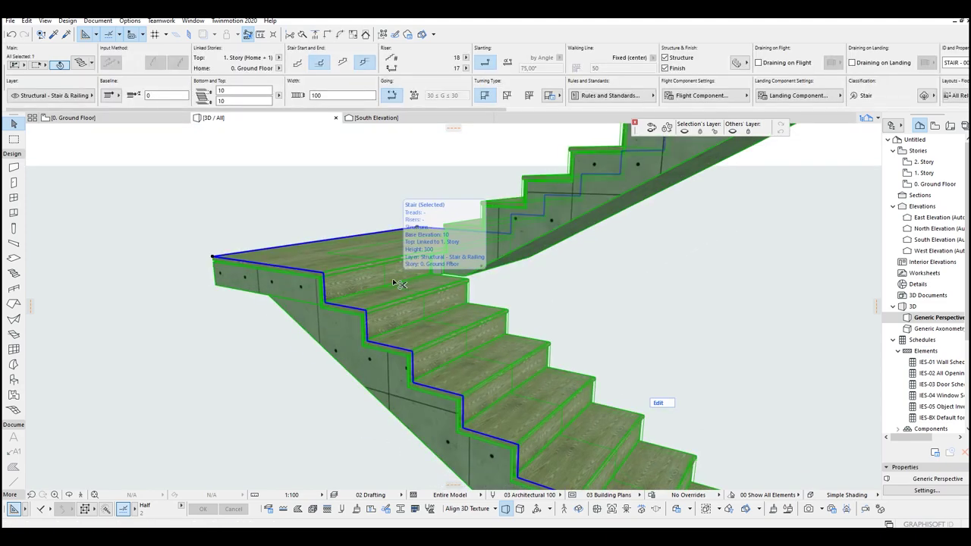
{"action": "double_click", "coordinate": [393, 282]}
{"action": "left_click", "coordinate": [325, 112]}
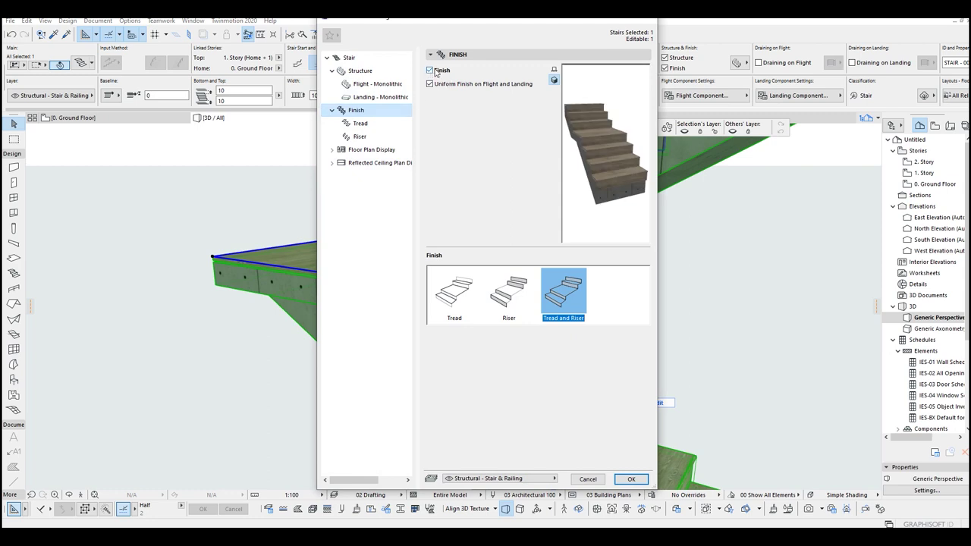
{"action": "left_click", "coordinate": [430, 70]}
{"action": "left_click", "coordinate": [372, 84]}
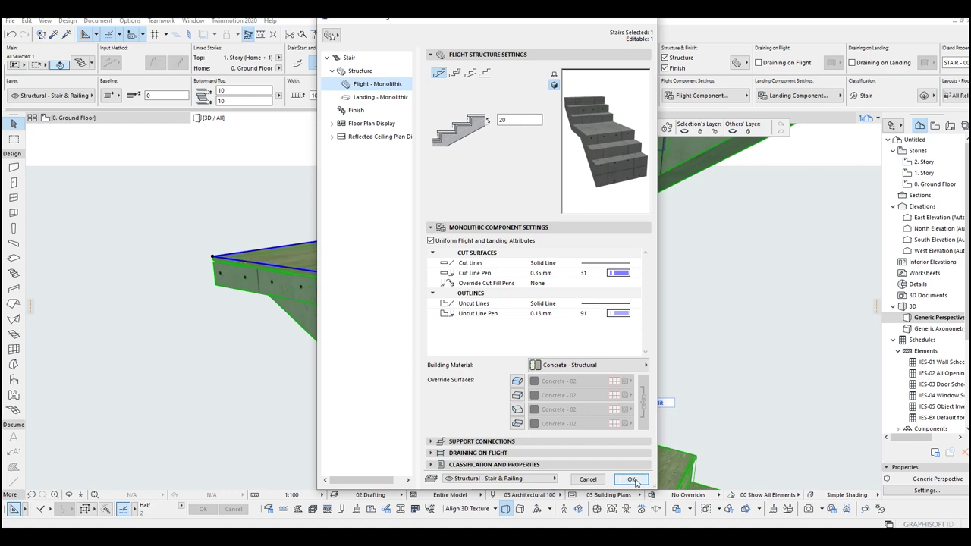
{"action": "left_click", "coordinate": [634, 481]}
{"action": "left_click", "coordinate": [735, 341]}
{"action": "scroll", "coordinate": [606, 353], "scroll_direction": "down", "scroll_amount": 5}
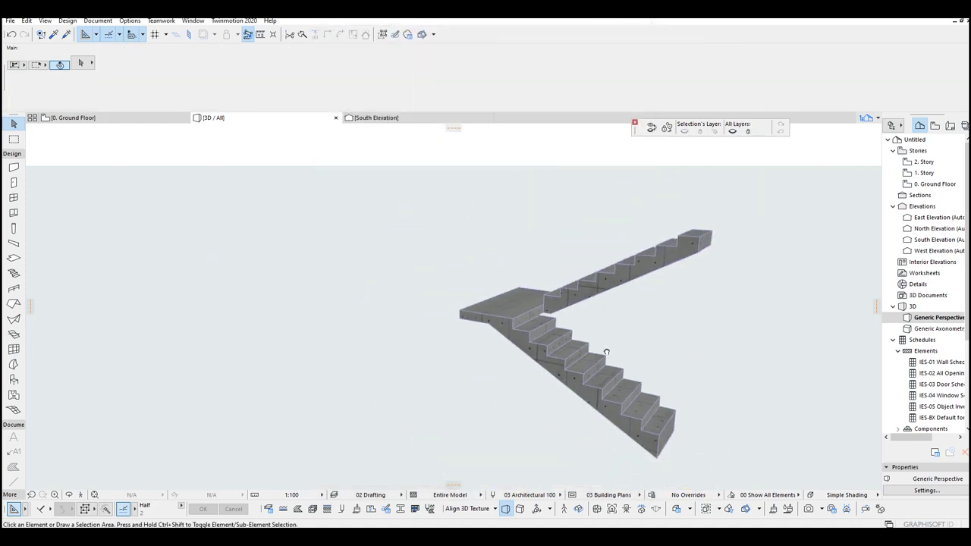
{"action": "middle_click_drag", "start_coordinate": [606, 353], "coordinate": [495, 366], "text": "shift"}
On the ground floor plan, draw a rectangular slab that encloses the whole stair with a margin on every side
{"action": "key", "text": "F2"}
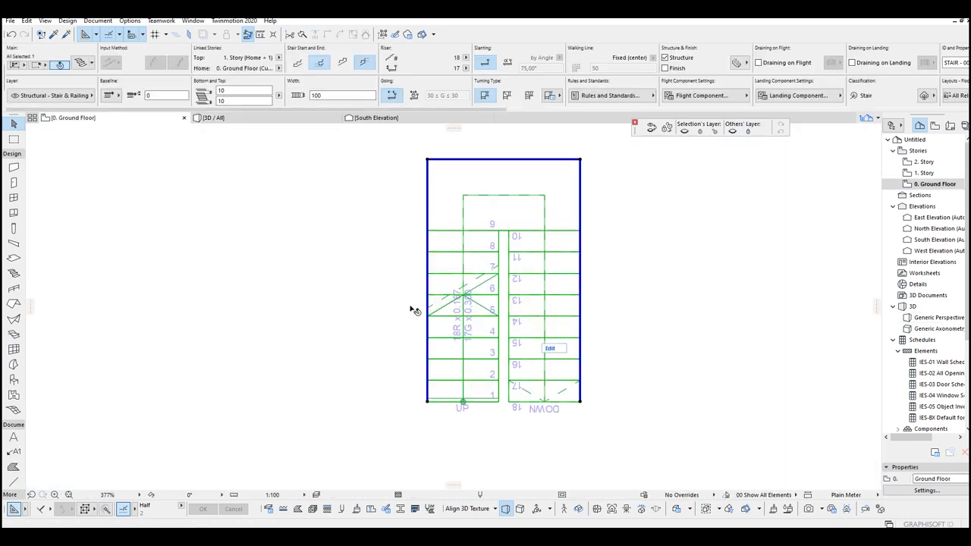
{"action": "left_click", "coordinate": [14, 260]}
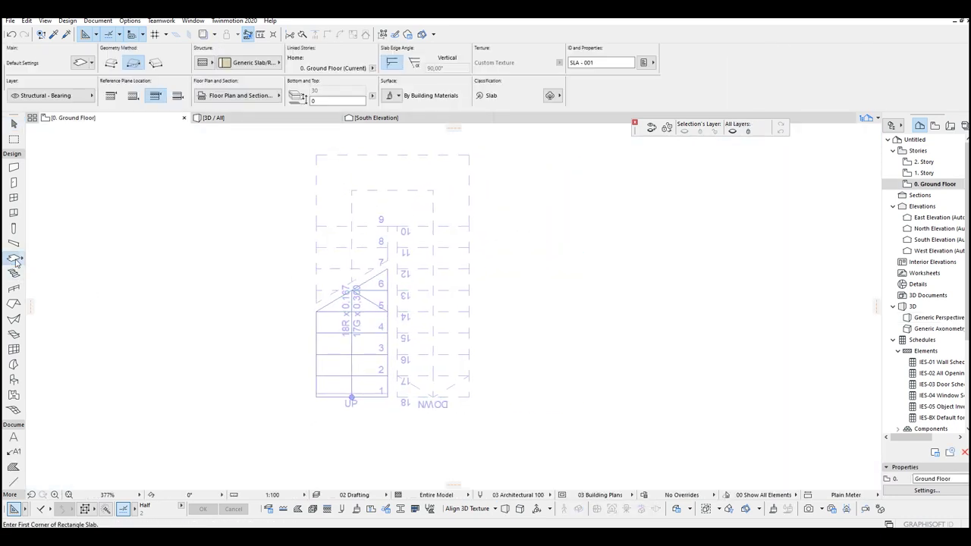
{"action": "scroll", "coordinate": [323, 284], "scroll_direction": "down", "scroll_amount": 3}
{"action": "middle_click_drag", "start_coordinate": [297, 245], "coordinate": [221, 173]}
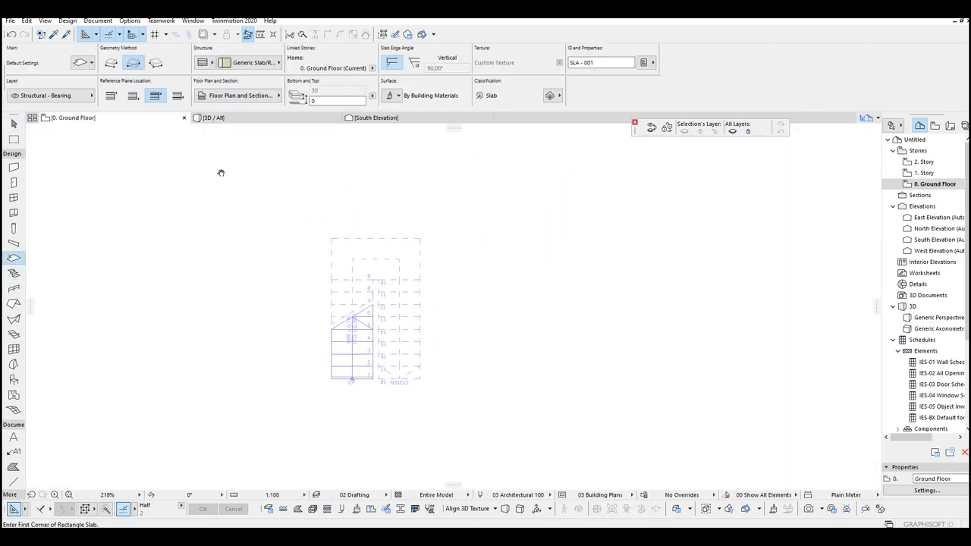
{"action": "left_click", "coordinate": [265, 190]}
{"action": "left_click", "coordinate": [476, 437]}
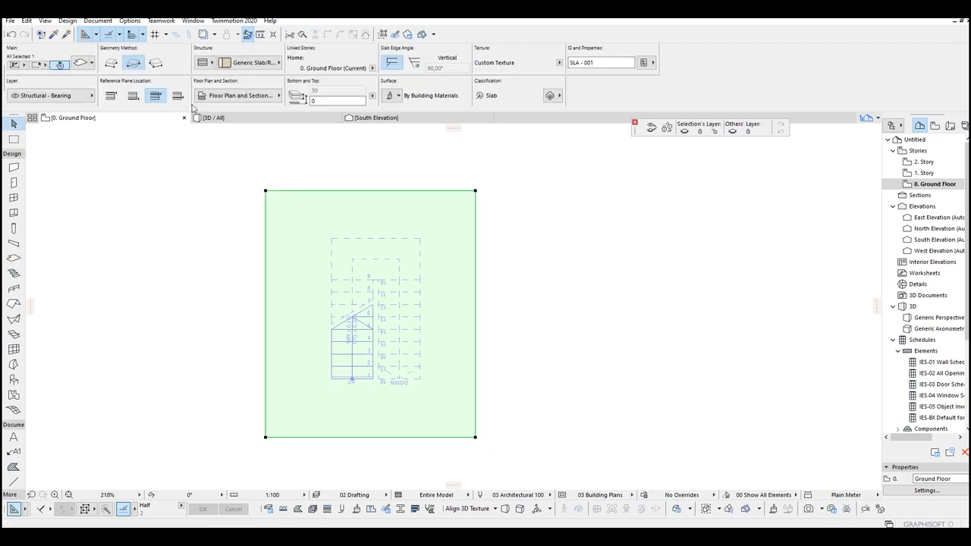
Change the slab's structure to Concrete - Structural and override all its surfaces with Wood - Pine Grained Horizontal
{"action": "left_click", "coordinate": [221, 63]}
{"action": "middle_click_drag", "start_coordinate": [232, 258], "coordinate": [304, 216]}
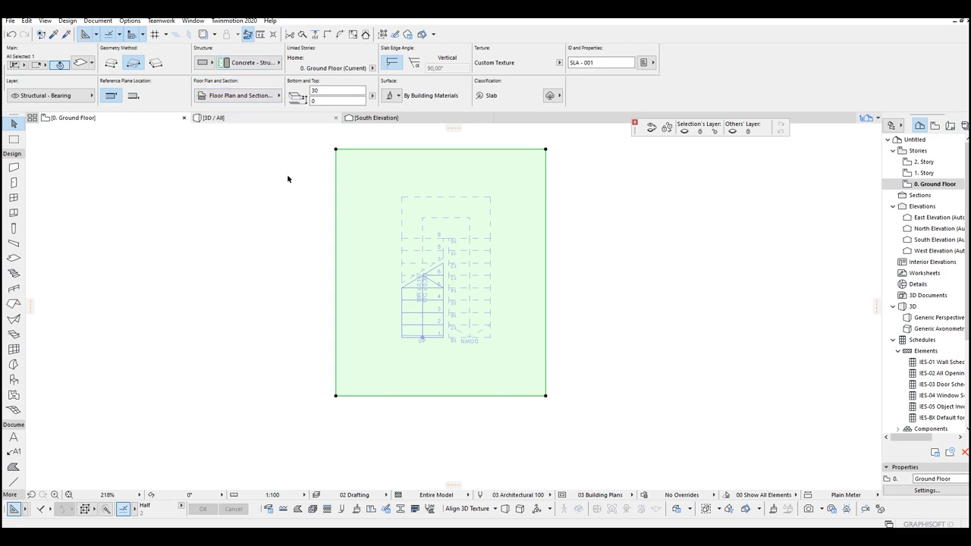
{"action": "key", "text": "ctrl+t"}
{"action": "left_click", "coordinate": [392, 270]}
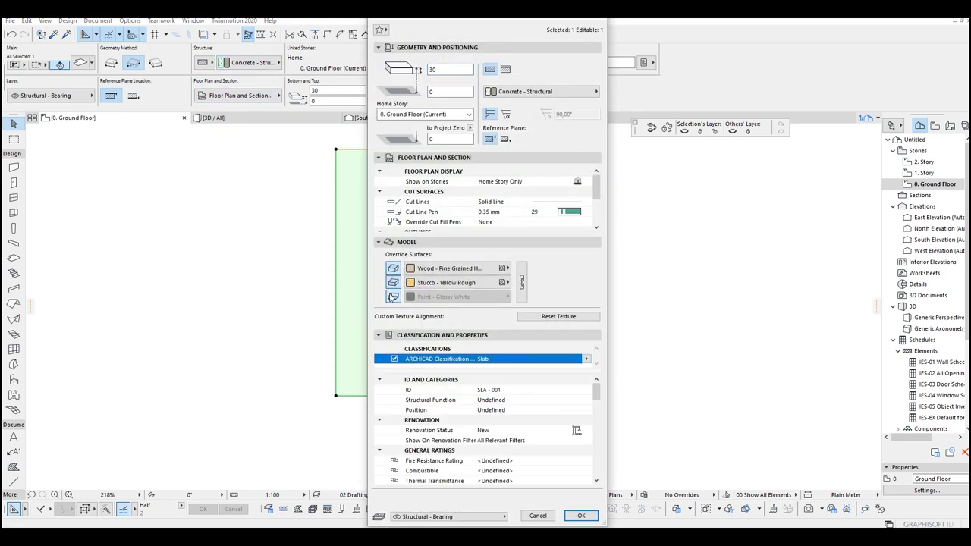
{"action": "left_click", "coordinate": [505, 269]}
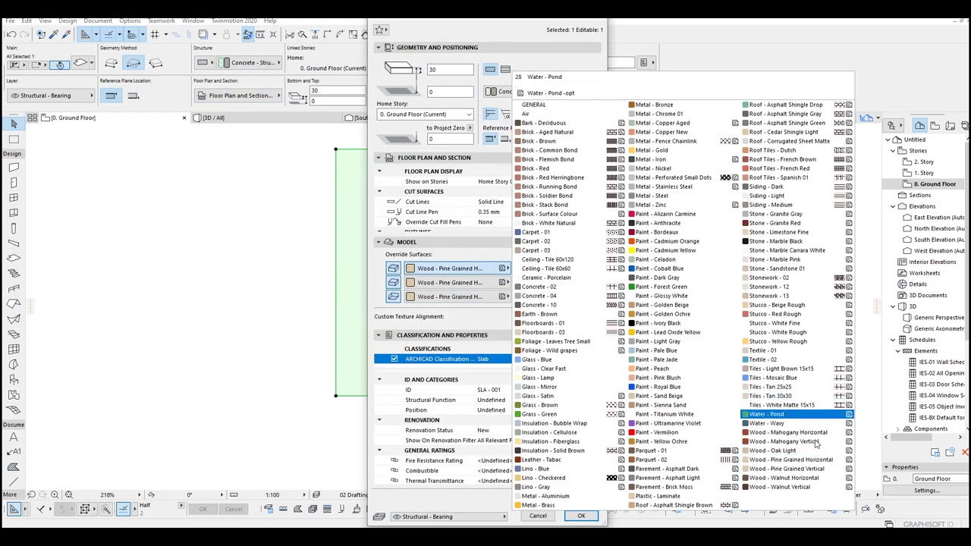
{"action": "left_click", "coordinate": [809, 470]}
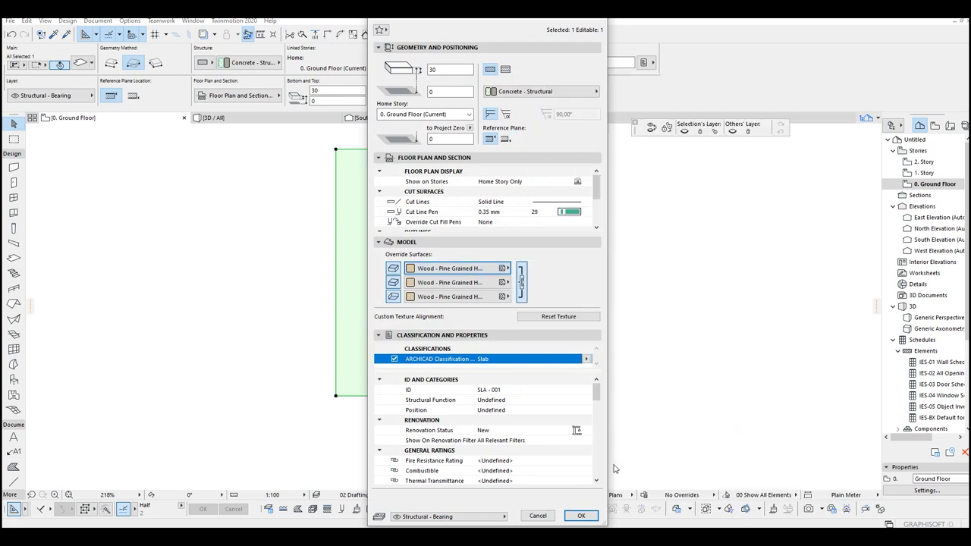
{"action": "left_click", "coordinate": [581, 516]}
{"action": "key", "text": "Escape"}
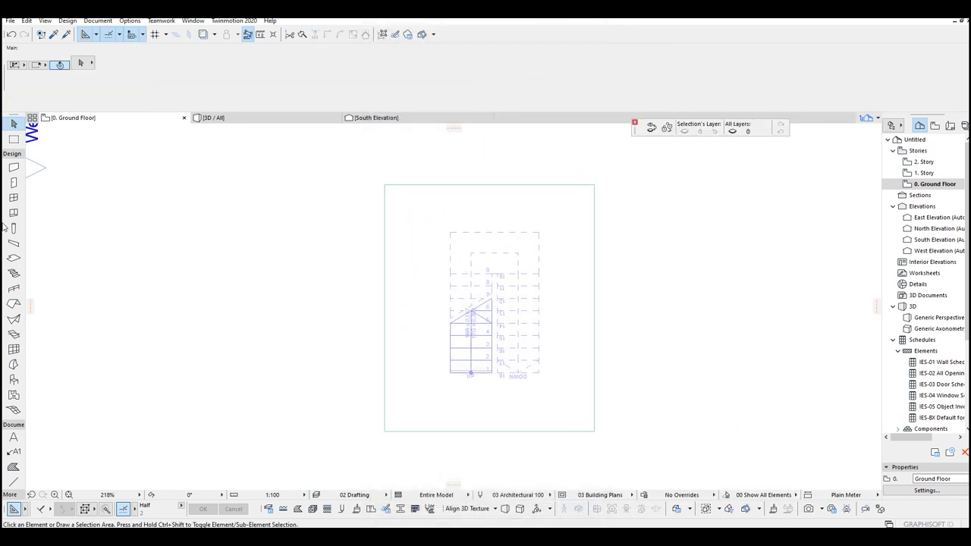
Draw a U-shaped chain of walls in the GENERIC - STRUCTURAL material along both outer sides of the stair and behind its landing
{"action": "left_click", "coordinate": [13, 168]}
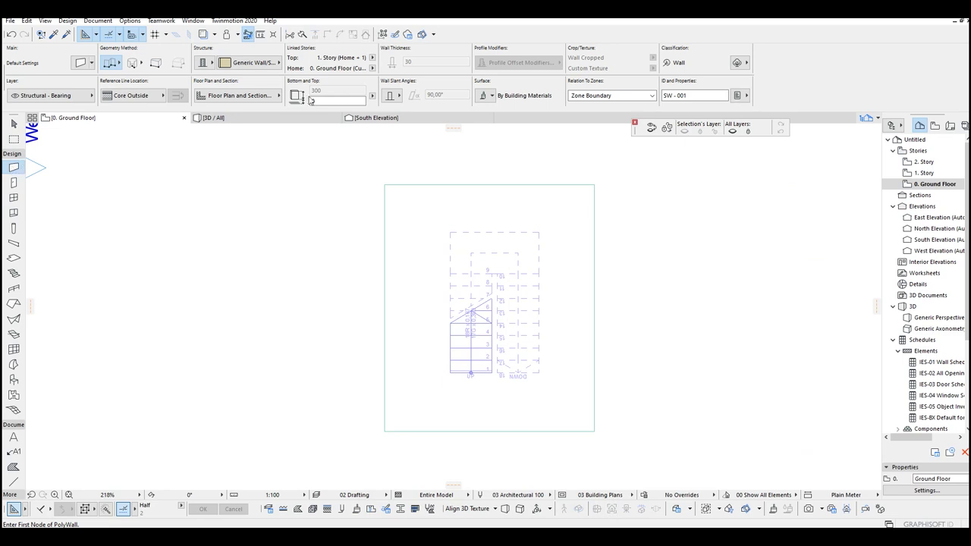
{"action": "left_click", "coordinate": [224, 63]}
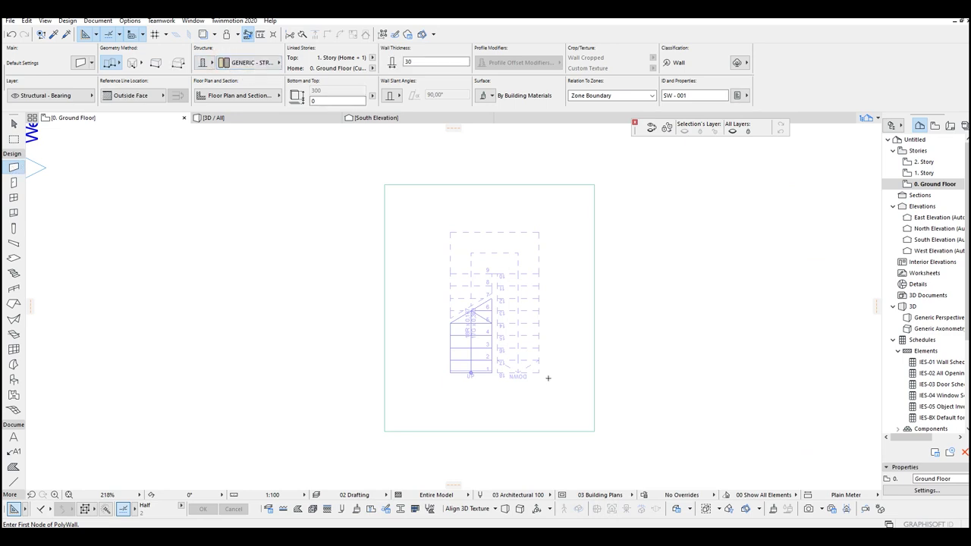
{"action": "left_click", "coordinate": [250, 65]}
{"action": "left_click", "coordinate": [249, 67]}
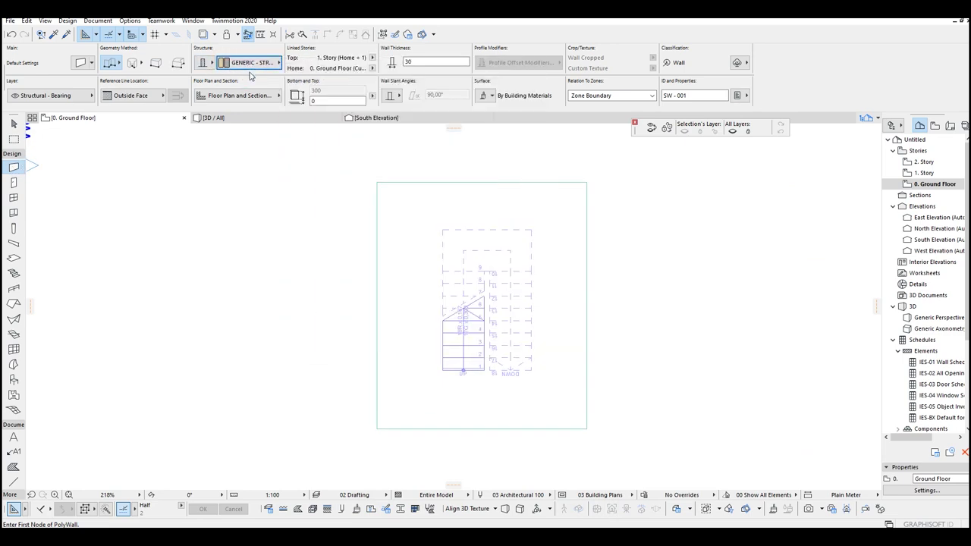
{"action": "scroll", "coordinate": [469, 428], "scroll_direction": "up", "scroll_amount": 3}
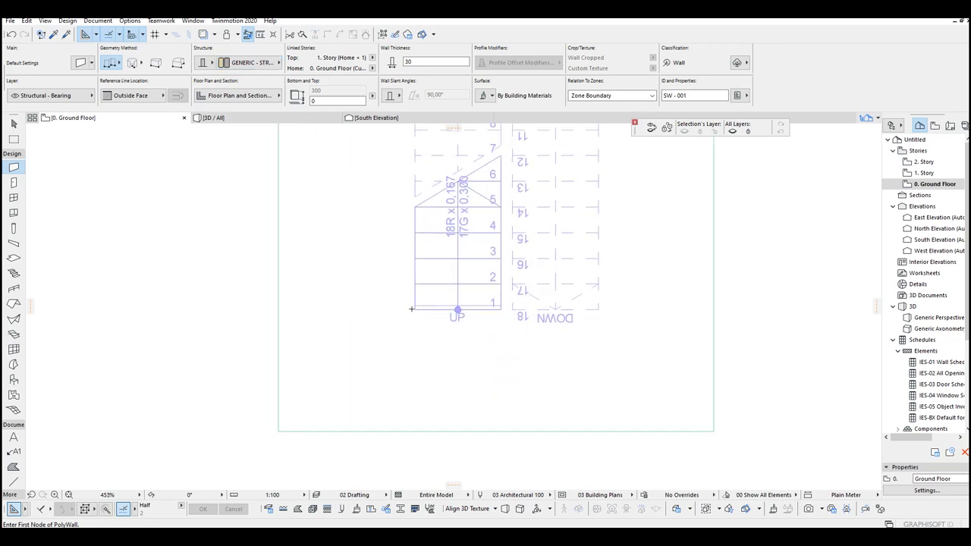
{"action": "left_click", "coordinate": [414, 307]}
{"action": "middle_click_drag", "start_coordinate": [408, 220], "coordinate": [446, 462]}
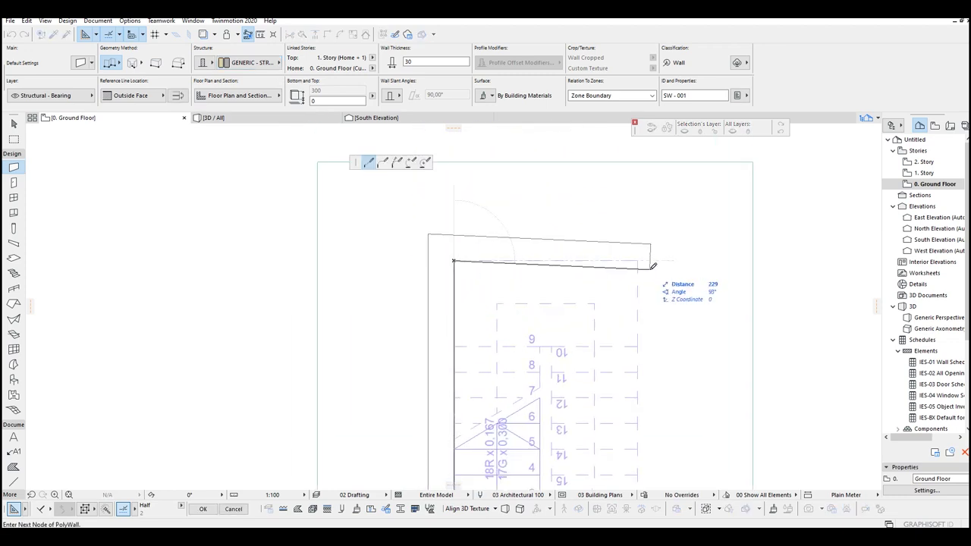
{"action": "left_click", "coordinate": [641, 257]}
{"action": "scroll", "coordinate": [592, 243], "scroll_direction": "down", "scroll_amount": 3}
{"action": "scroll", "coordinate": [591, 353], "scroll_direction": "up", "scroll_amount": 5}
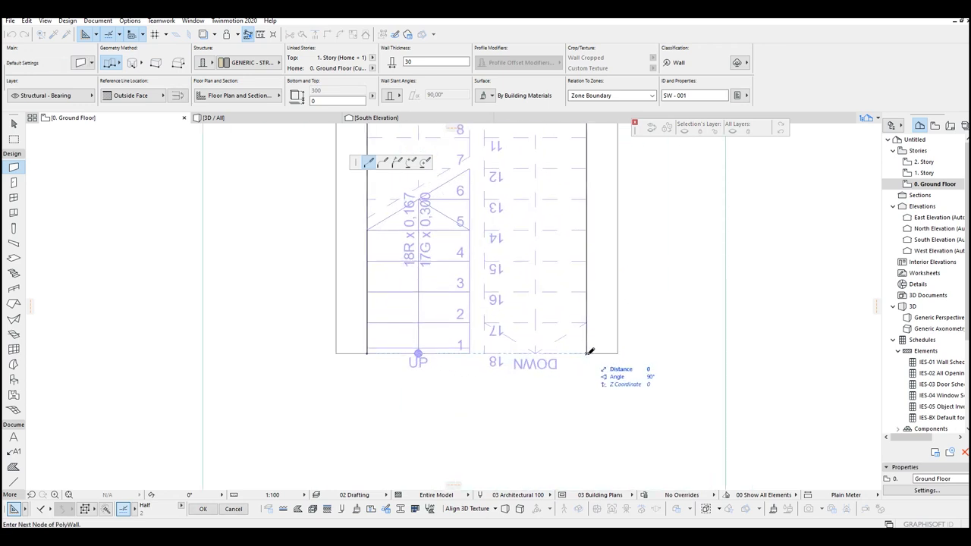
{"action": "double_click", "coordinate": [587, 352]}
{"action": "middle_click_drag", "start_coordinate": [629, 261], "coordinate": [629, 418]}
{"action": "key", "text": "Escape"}
{"action": "scroll", "coordinate": [592, 375], "scroll_direction": "down", "scroll_amount": 5}
{"action": "middle_click_drag", "start_coordinate": [574, 355], "coordinate": [541, 322]}
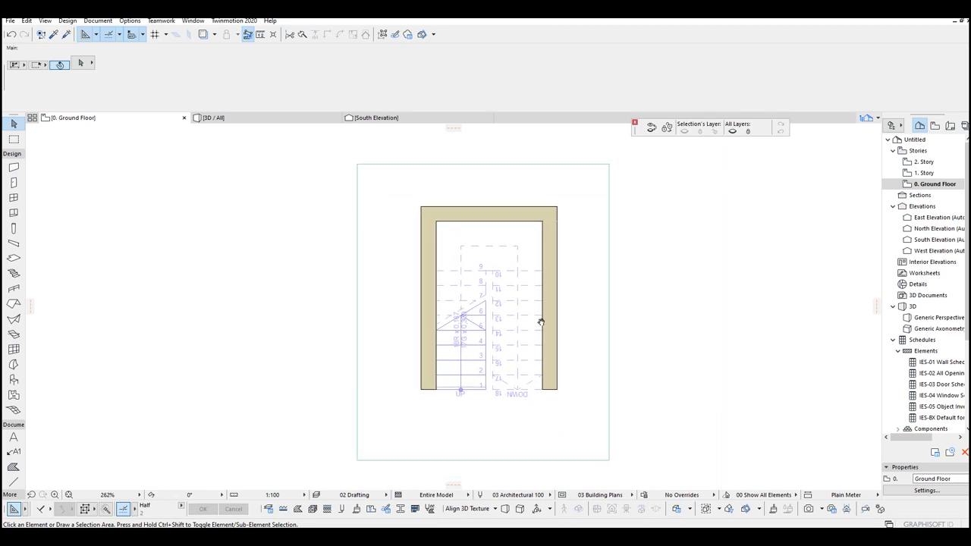
Set the thickness of all three walls around the stair to 15
{"action": "scroll", "coordinate": [541, 323], "scroll_direction": "up", "scroll_amount": 3}
{"action": "left_click", "coordinate": [547, 320]}
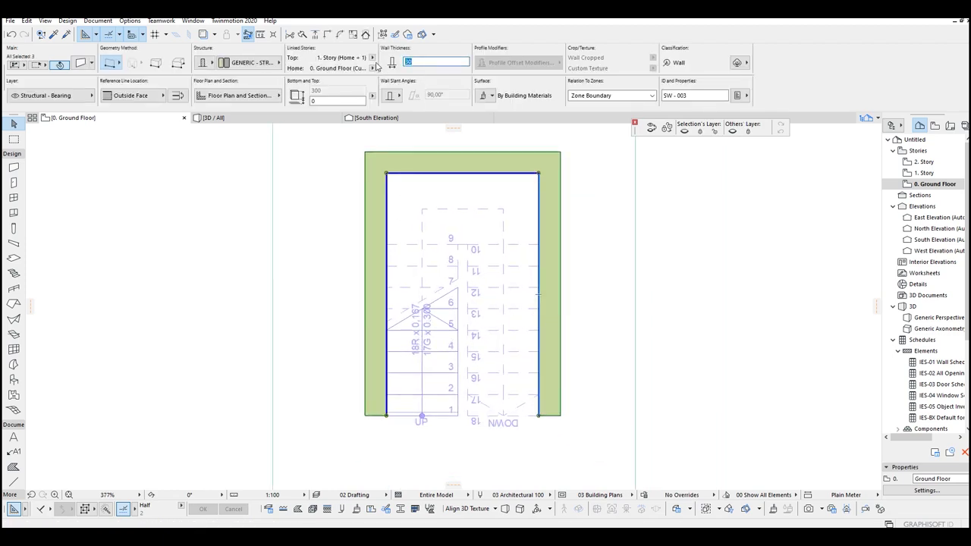
{"action": "key", "text": "Return"}
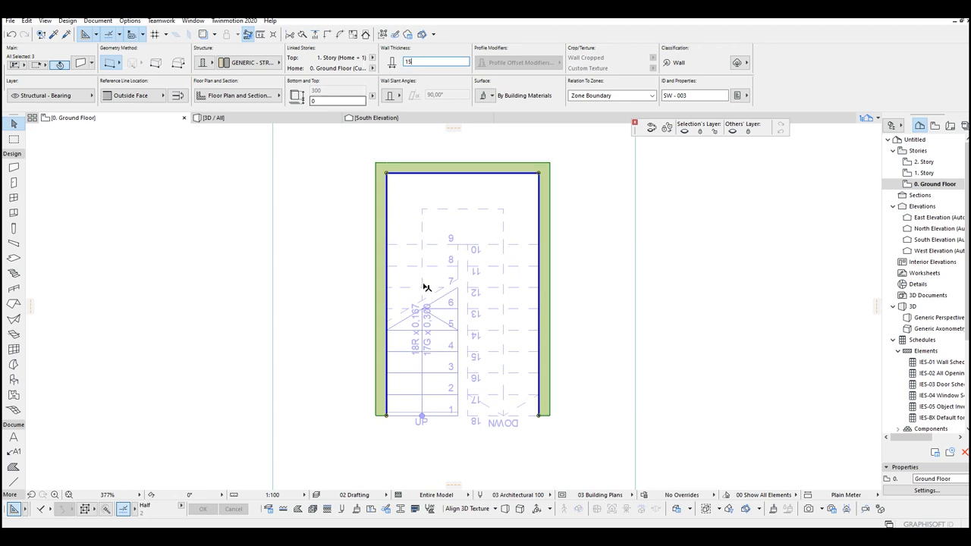
{"action": "key", "text": "Escape"}
In the 3D view, set up an extruded shell with a basic Reinforced Concrete structure and the detailed construction method
{"action": "key", "text": "F3"}
{"action": "scroll", "coordinate": [421, 277], "scroll_direction": "down", "scroll_amount": 2}
{"action": "middle_click_drag", "start_coordinate": [496, 340], "coordinate": [426, 365], "text": "shift"}
{"action": "scroll", "coordinate": [479, 349], "scroll_direction": "up", "scroll_amount": 3}
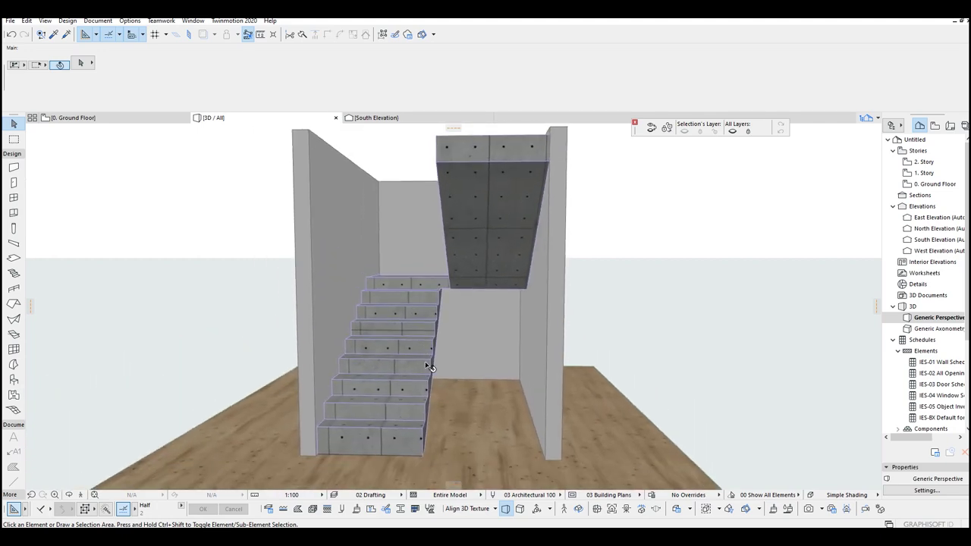
{"action": "middle_click_drag", "start_coordinate": [584, 342], "coordinate": [380, 359], "text": "shift"}
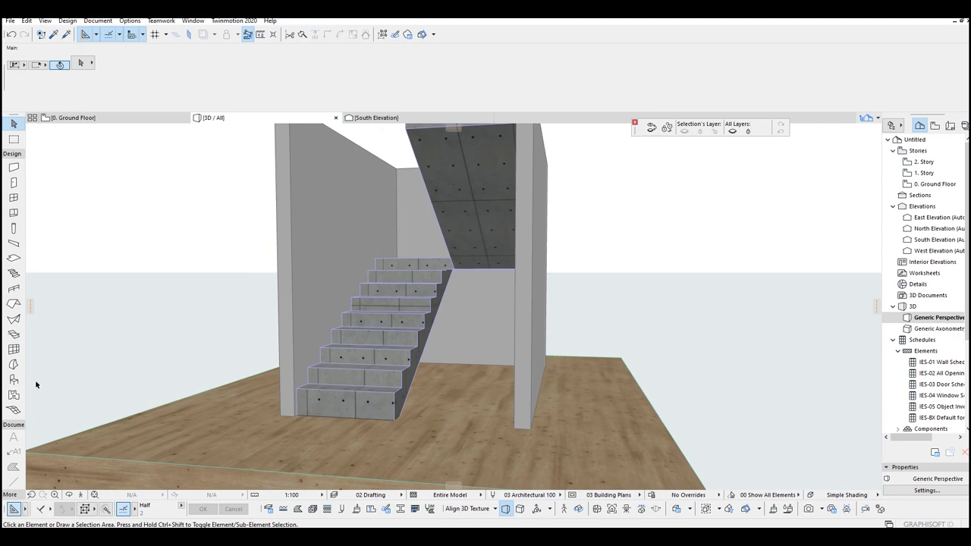
{"action": "left_click", "coordinate": [18, 323]}
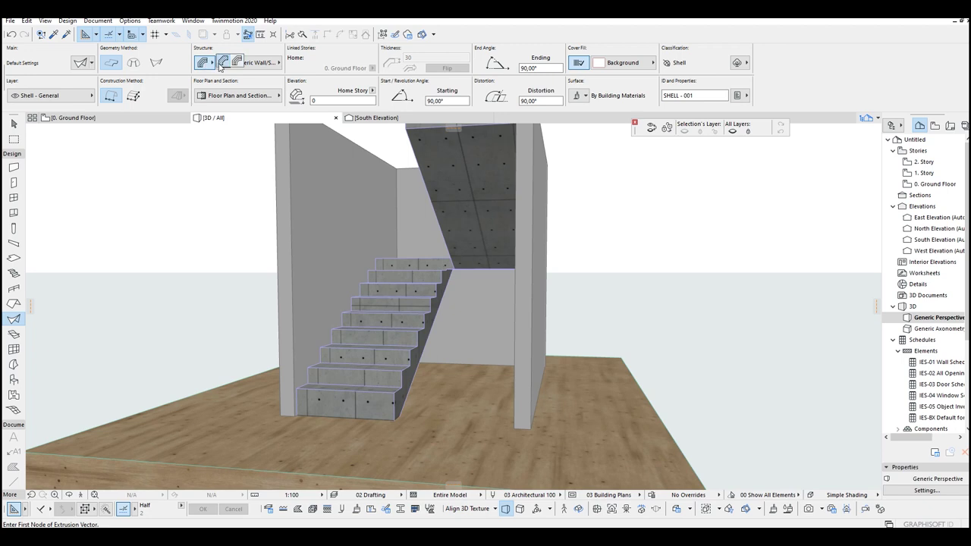
{"action": "left_click", "coordinate": [220, 67]}
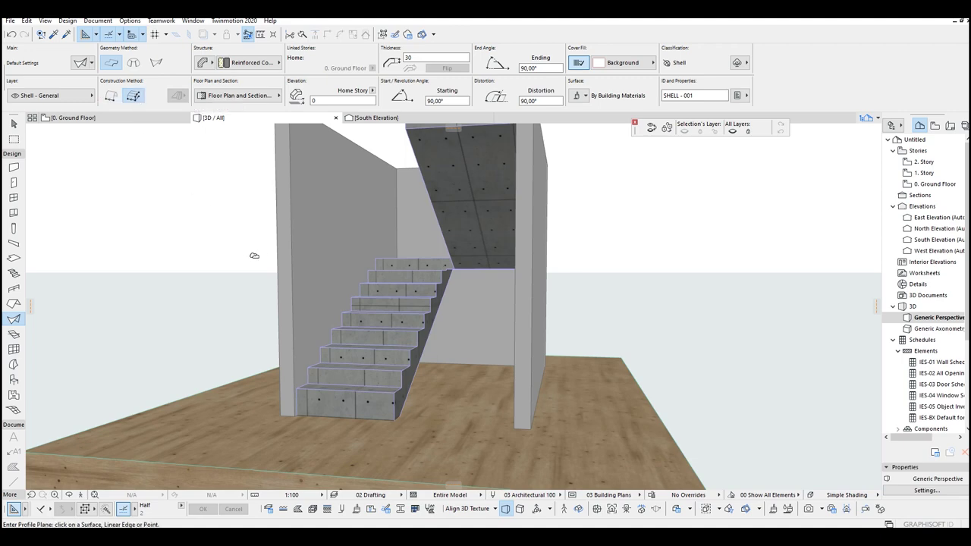
Place the shell's profile plane upright at the bottom step of the first flight, parallel to its risers
{"action": "middle_click_drag", "start_coordinate": [254, 255], "coordinate": [343, 321], "text": "shift"}
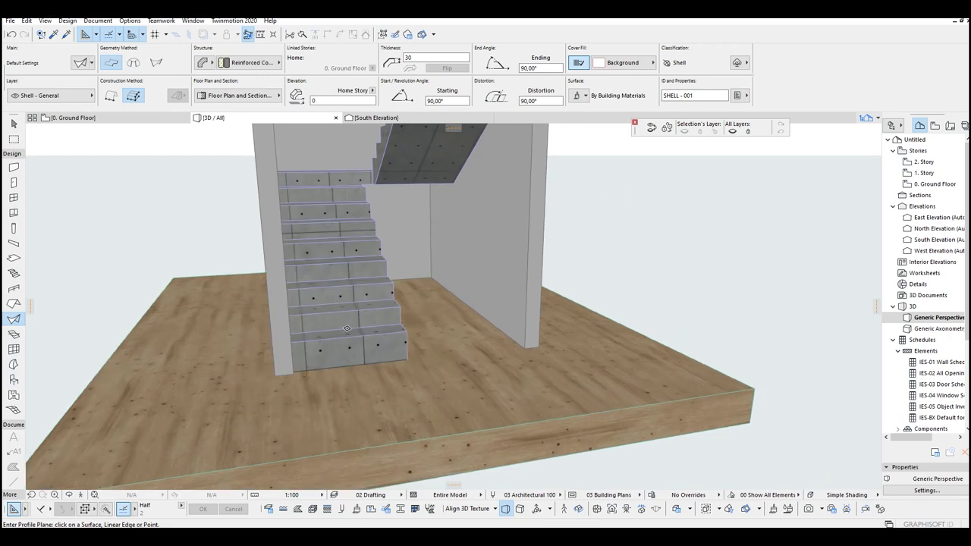
{"action": "scroll", "coordinate": [347, 328], "scroll_direction": "up", "scroll_amount": 2}
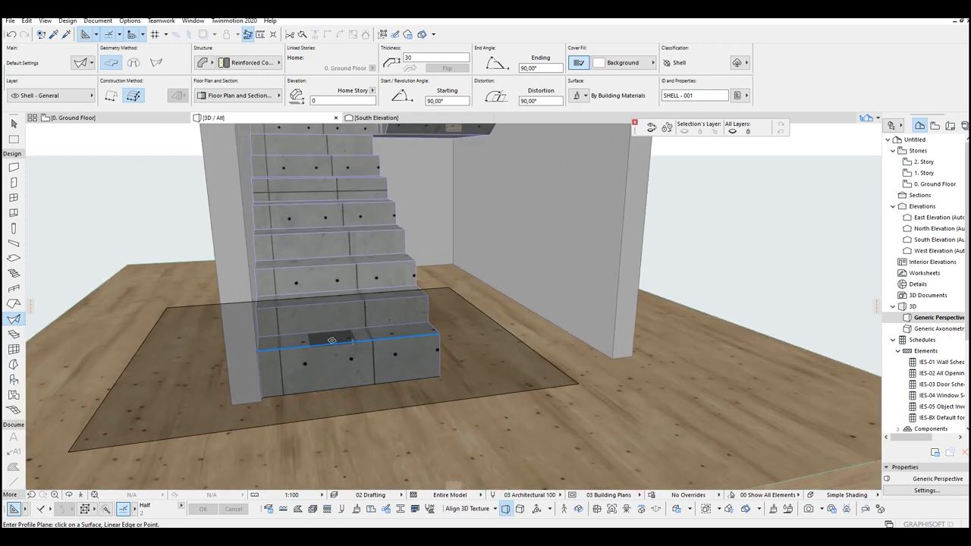
{"action": "middle_click_drag", "start_coordinate": [332, 340], "coordinate": [381, 362], "text": "shift"}
{"action": "scroll", "coordinate": [380, 362], "scroll_direction": "up", "scroll_amount": 2}
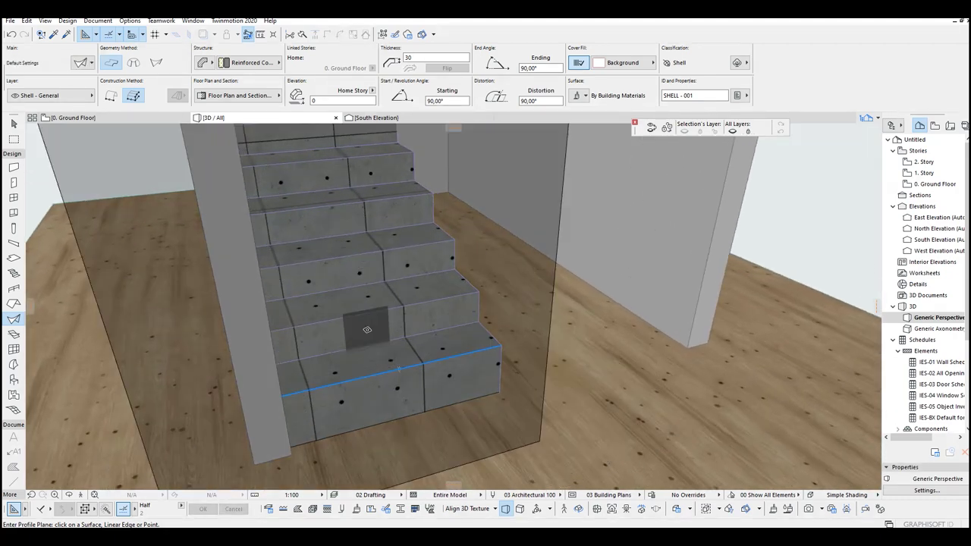
{"action": "scroll", "coordinate": [367, 330], "scroll_direction": "down", "scroll_amount": 5}
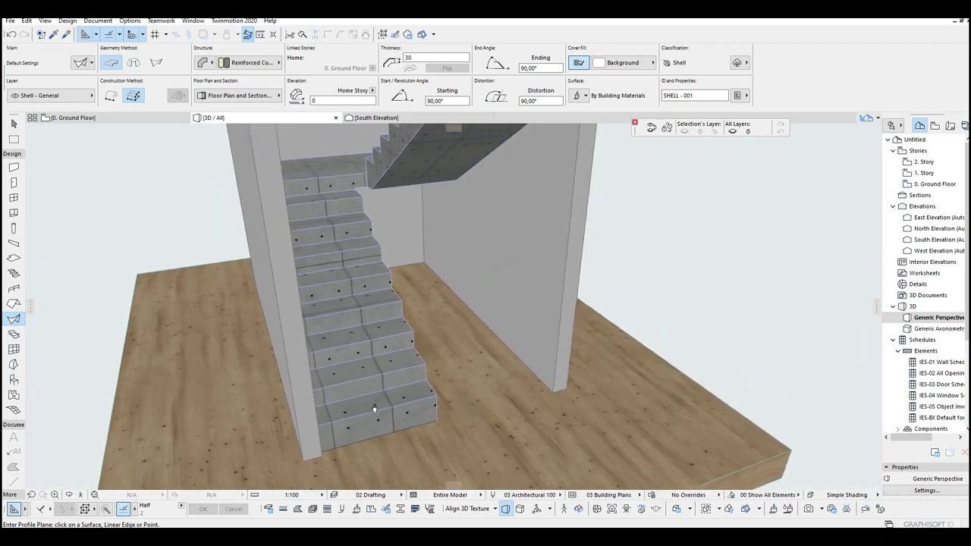
{"action": "scroll", "coordinate": [364, 372], "scroll_direction": "up", "scroll_amount": 2}
{"action": "scroll", "coordinate": [364, 372], "scroll_direction": "up", "scroll_amount": 2}
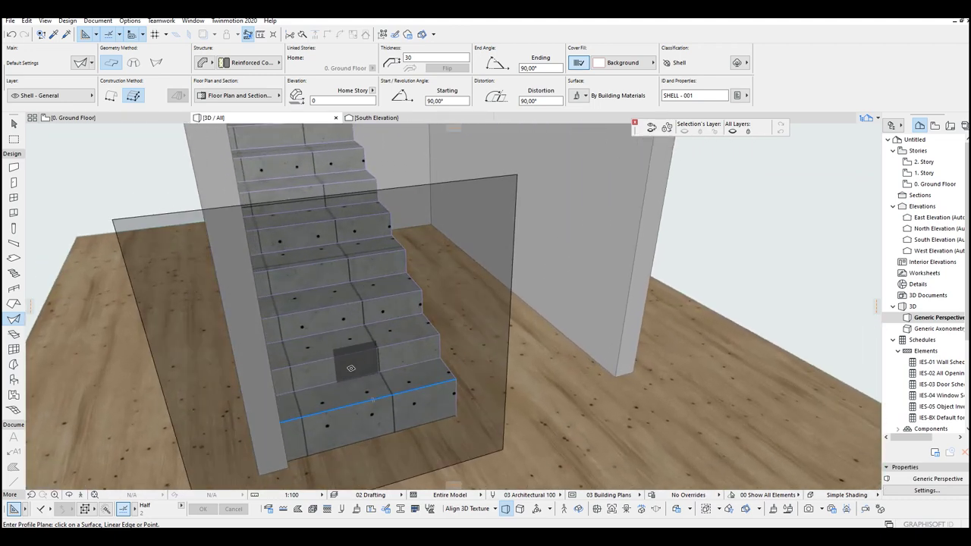
{"action": "left_click", "coordinate": [365, 364]}
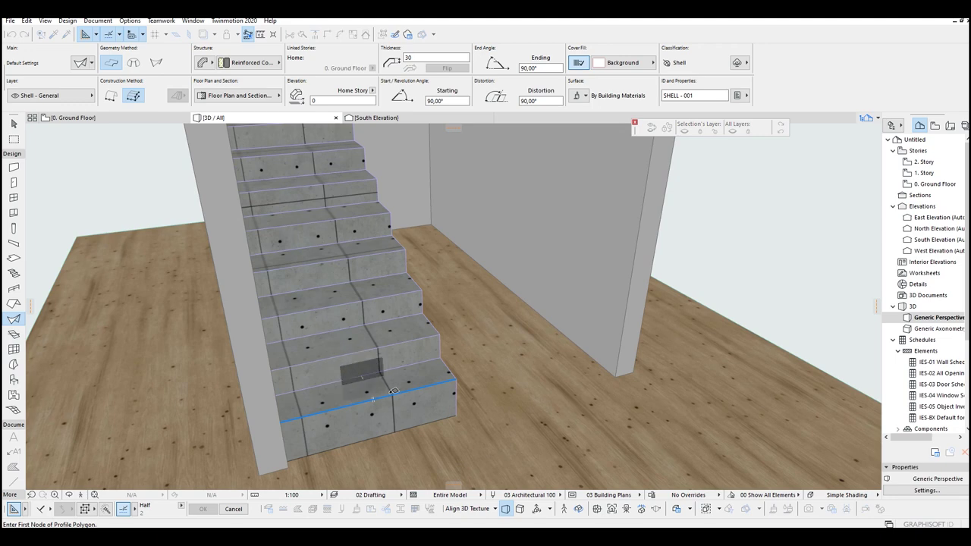
Trace the shell profile across the bottom step, vertically up to the top step and across to the wall, and extrude it 30
{"action": "middle_click_drag", "start_coordinate": [394, 392], "coordinate": [275, 311], "text": "shift"}
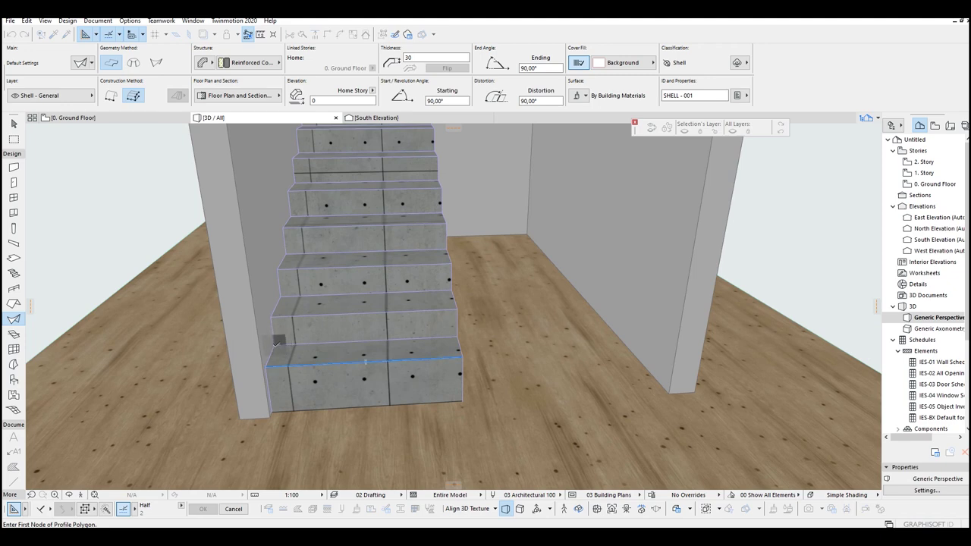
{"action": "left_click", "coordinate": [275, 345]}
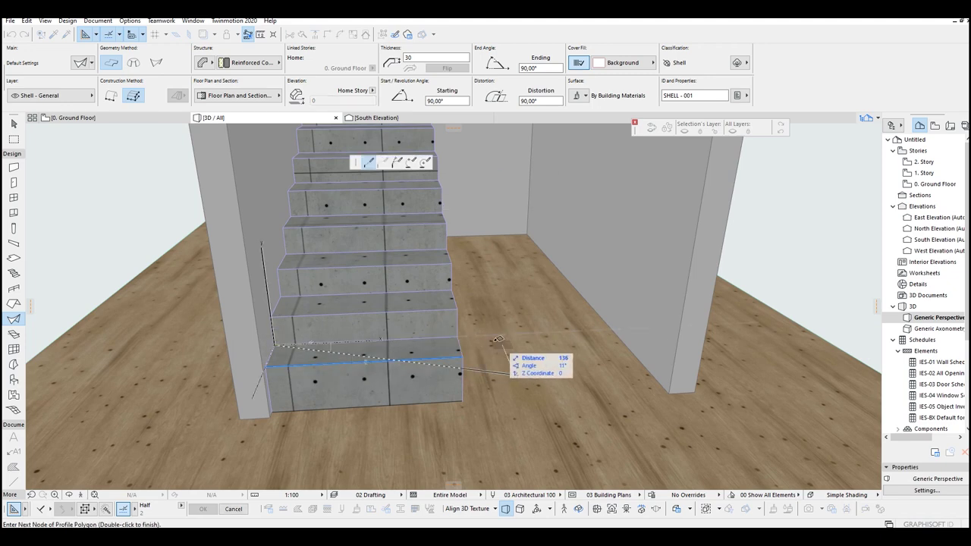
{"action": "left_click", "coordinate": [459, 334]}
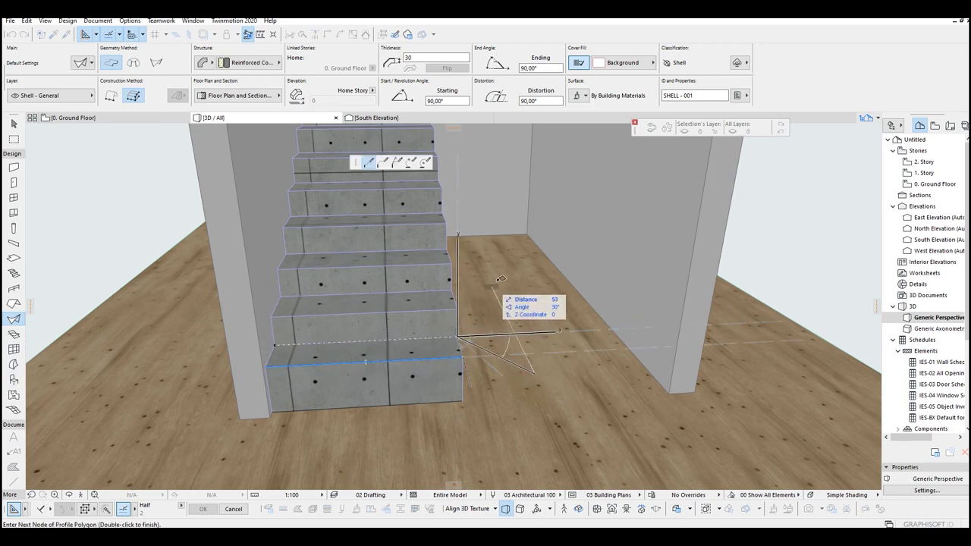
{"action": "middle_click_drag", "start_coordinate": [481, 286], "coordinate": [485, 325], "text": "shift"}
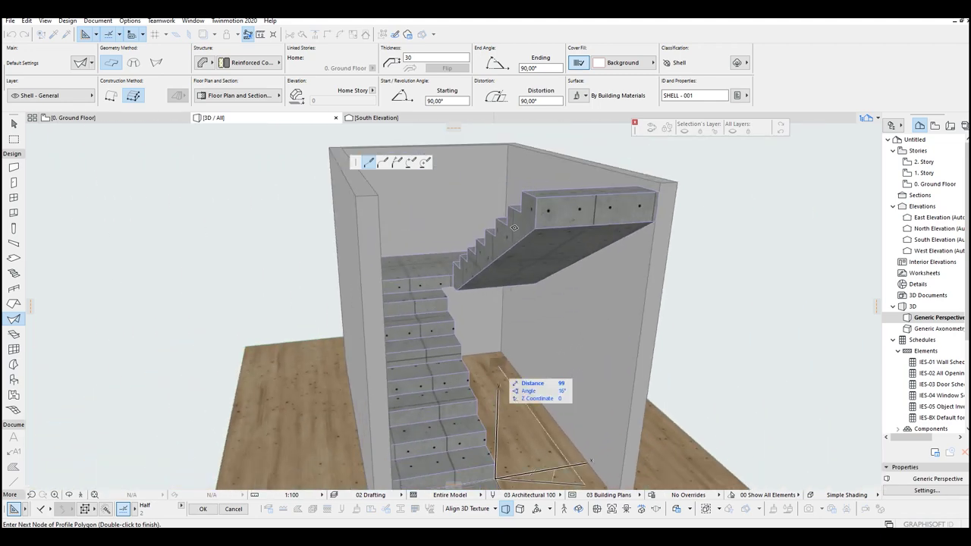
{"action": "middle_click_drag", "start_coordinate": [532, 215], "coordinate": [518, 255], "text": "shift"}
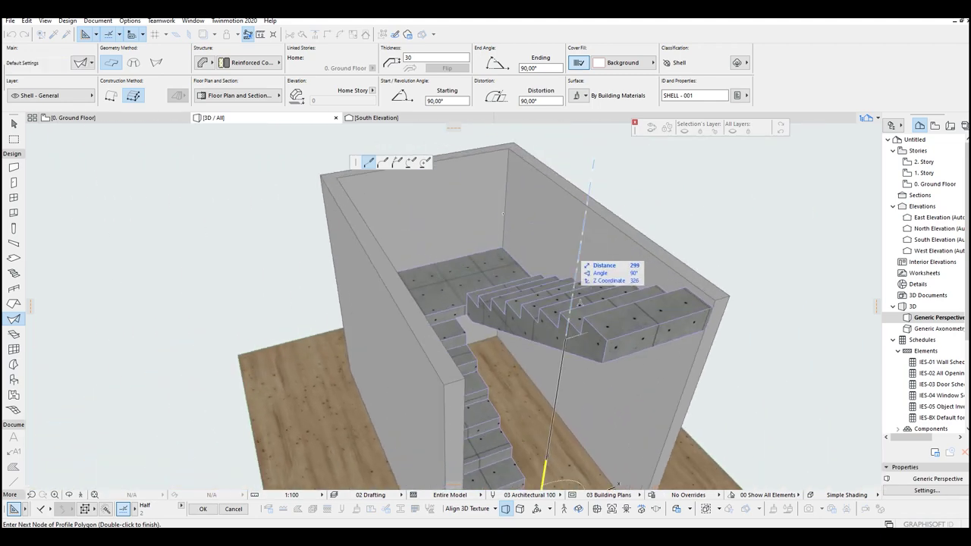
{"action": "left_click", "coordinate": [583, 322]}
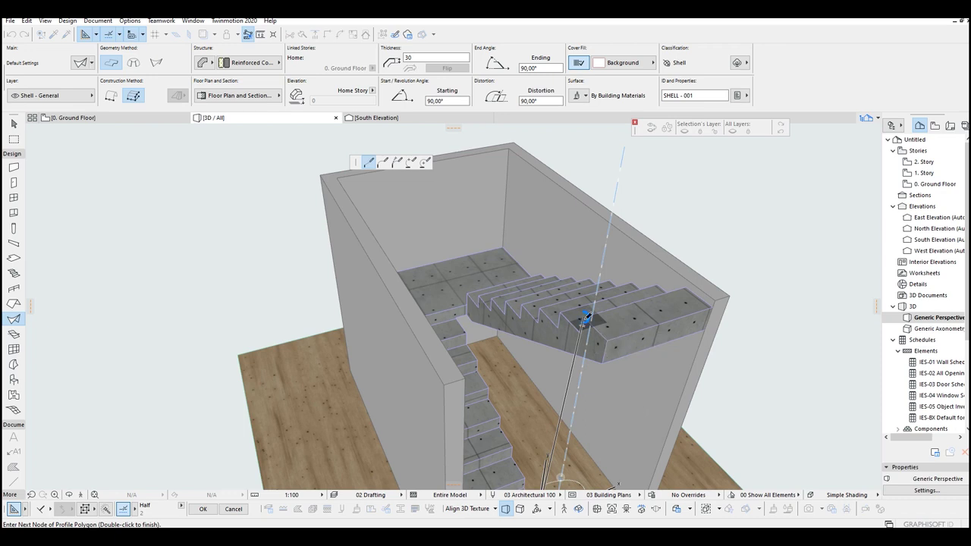
{"action": "middle_click_drag", "start_coordinate": [671, 323], "coordinate": [686, 286], "text": "shift"}
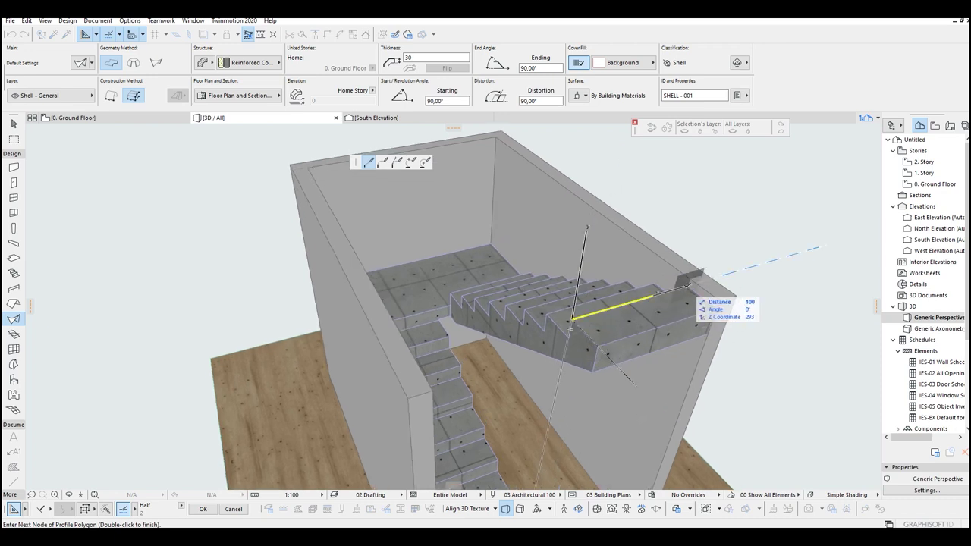
{"action": "double_click", "coordinate": [692, 282]}
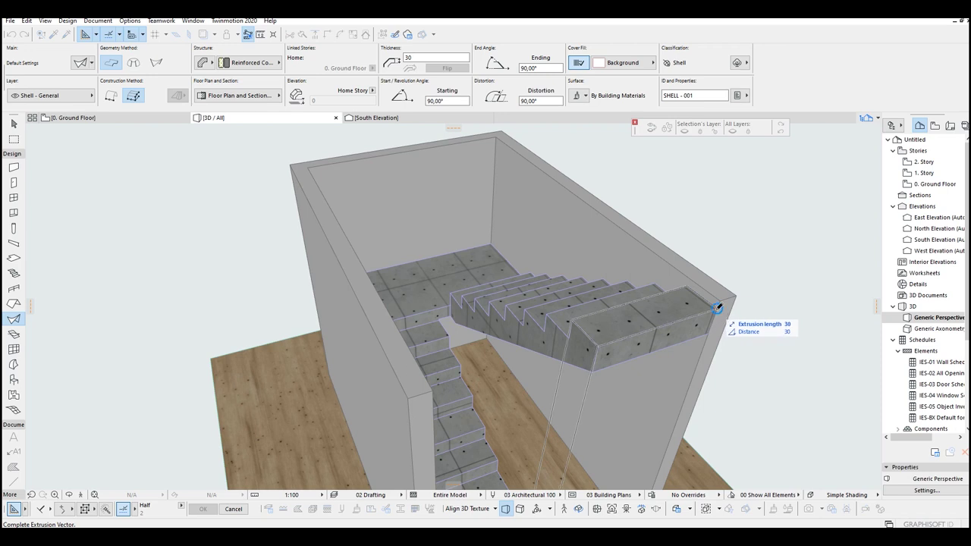
{"action": "left_click", "coordinate": [717, 308]}
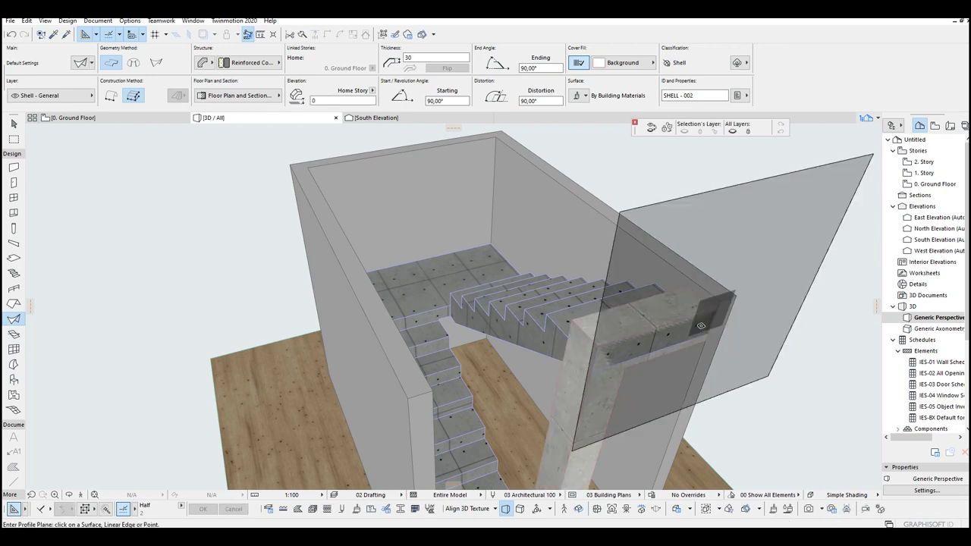
Set the thickness of the new shell between the two flights to 5
{"action": "middle_click_drag", "start_coordinate": [702, 322], "coordinate": [643, 211], "text": "shift"}
{"action": "key", "text": "Escape"}
{"action": "middle_click_drag", "start_coordinate": [563, 319], "coordinate": [556, 356], "text": "shift"}
{"action": "left_click", "coordinate": [556, 356]}
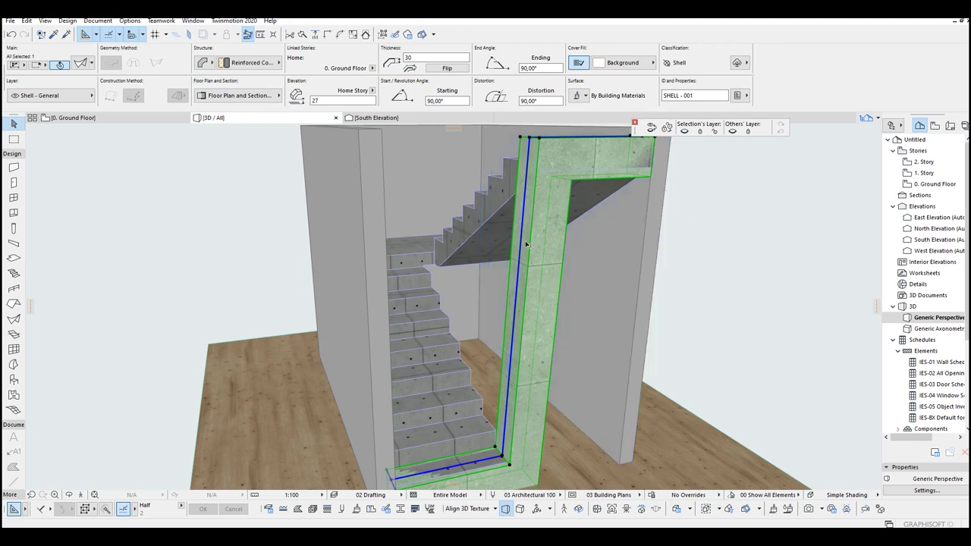
{"action": "key", "text": "Return"}
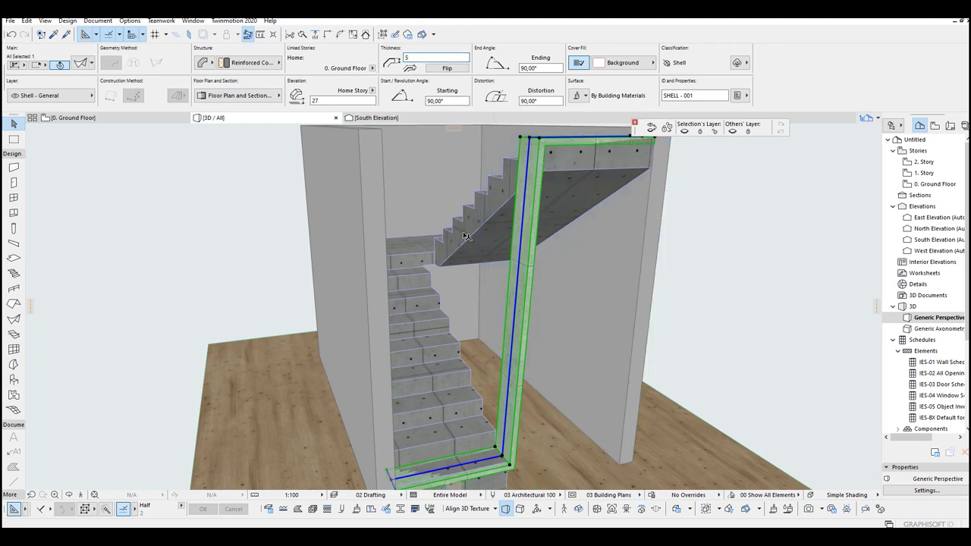
Start another extruded shell with the existing shell's settings, placing its upright profile plane on the third riser and starting at height 60
{"action": "middle_click_drag", "start_coordinate": [517, 248], "coordinate": [499, 296], "text": "shift"}
{"action": "key", "text": "Escape"}
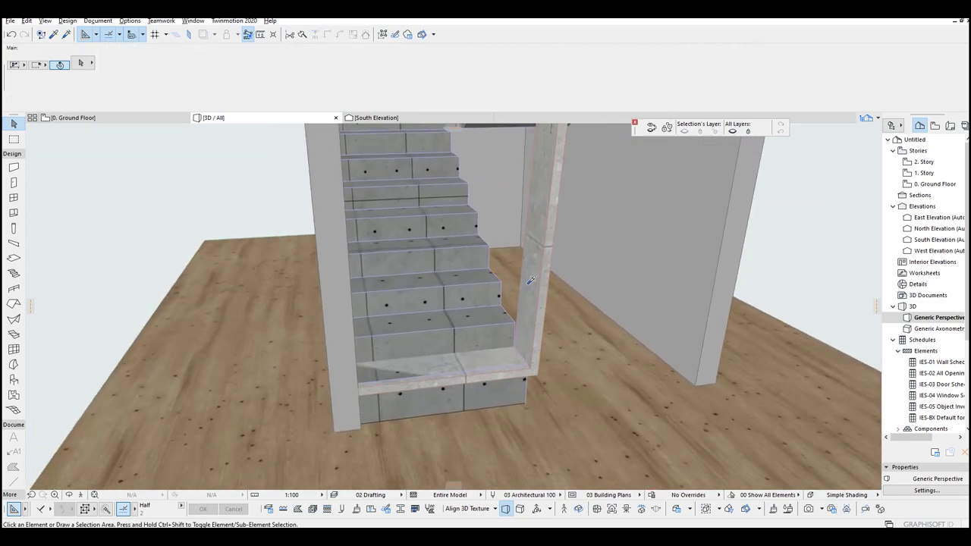
{"action": "left_click", "coordinate": [531, 281], "text": "alt"}
{"action": "scroll", "coordinate": [470, 298], "scroll_direction": "up", "scroll_amount": 2}
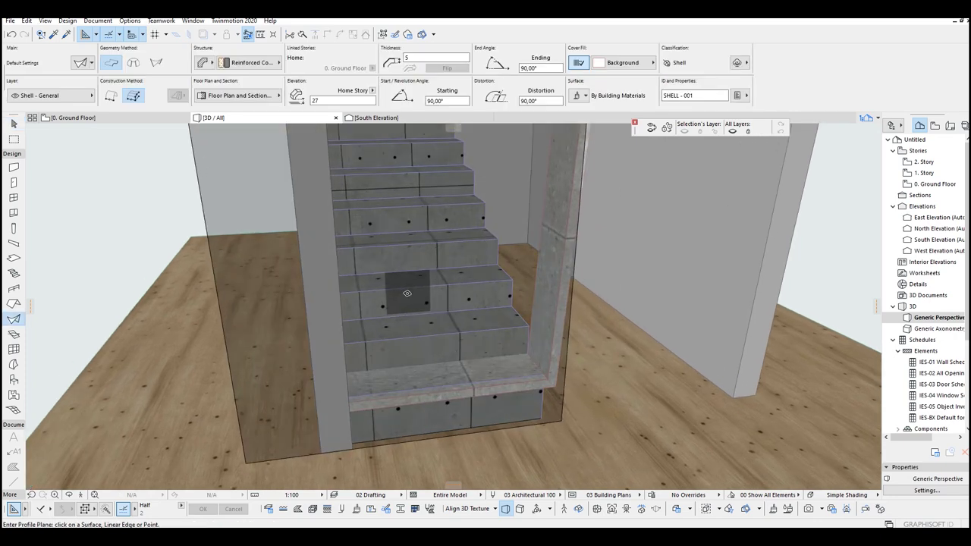
{"action": "middle_click_drag", "start_coordinate": [429, 302], "coordinate": [339, 302], "text": "shift"}
{"action": "left_click", "coordinate": [326, 290]}
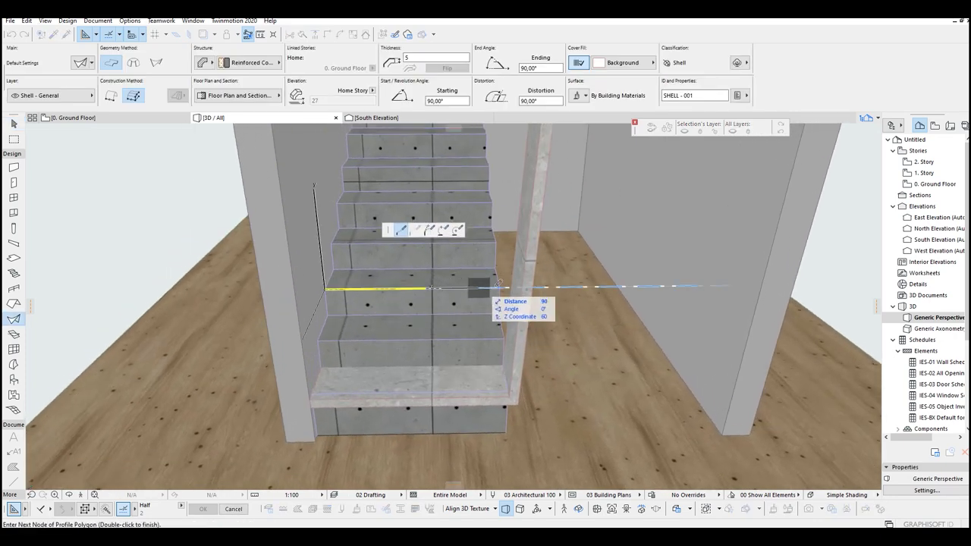
Trace the profile across the riser's top edge, vertically up to height 277 and over to the wall, and extrude it one tread deep
{"action": "middle_click_drag", "start_coordinate": [428, 234], "coordinate": [536, 281], "text": "shift"}
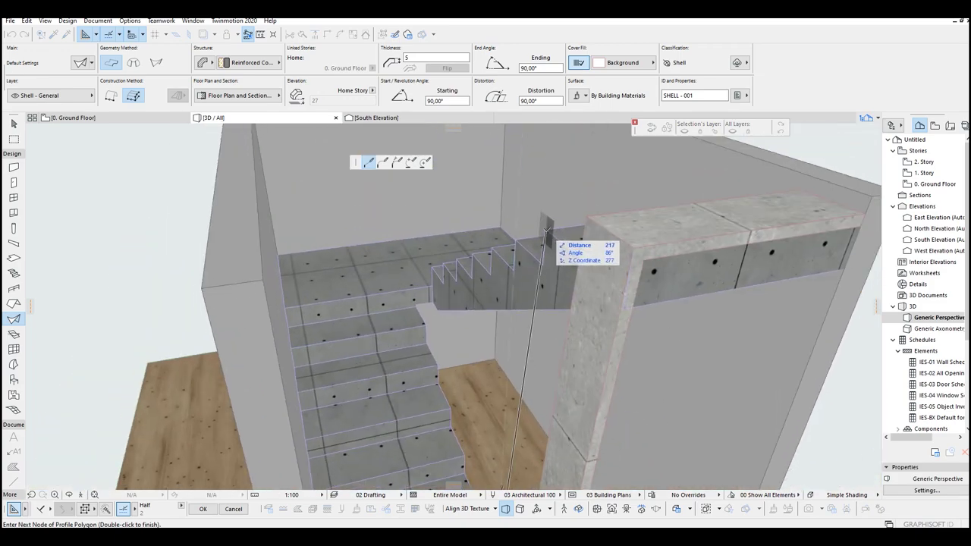
{"action": "middle_click_drag", "start_coordinate": [545, 235], "coordinate": [523, 244], "text": "shift"}
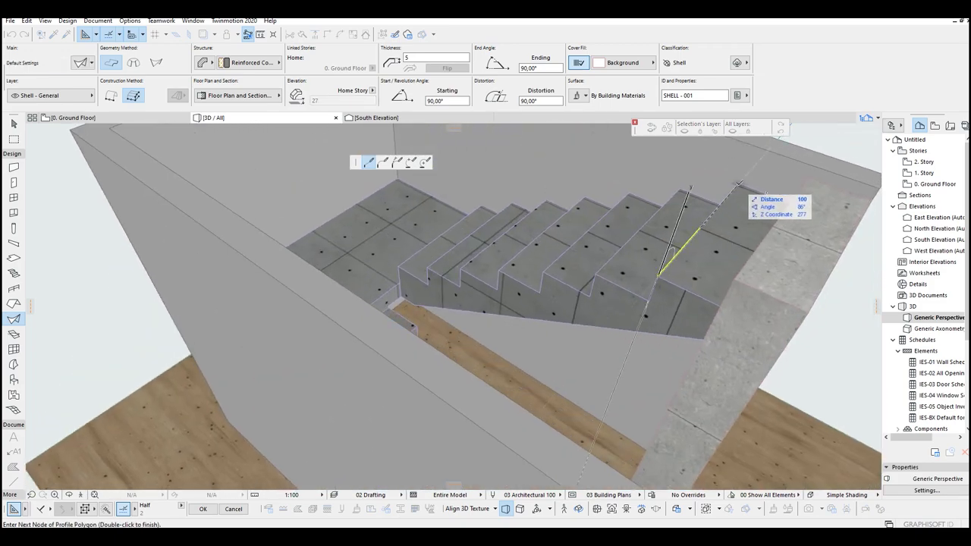
{"action": "left_click", "coordinate": [739, 184]}
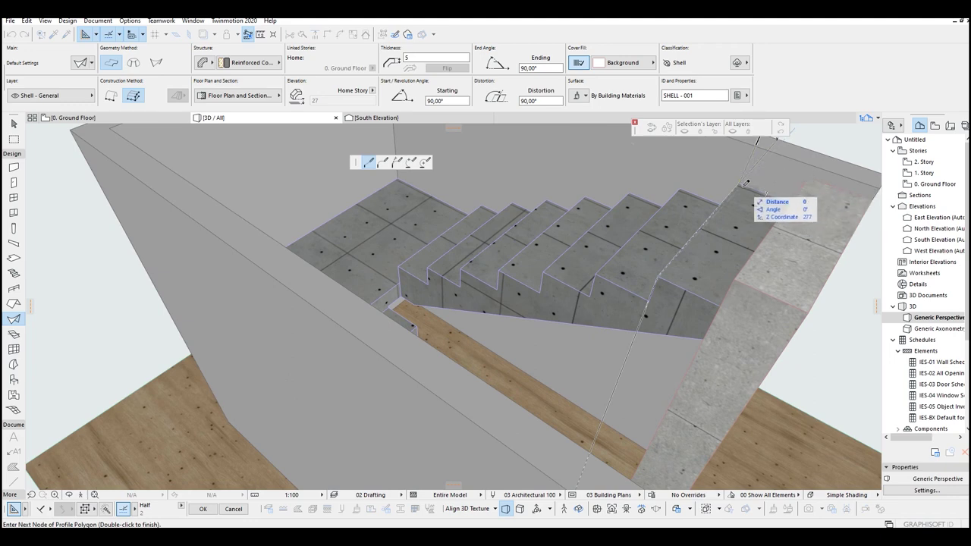
{"action": "double_click", "coordinate": [746, 184]}
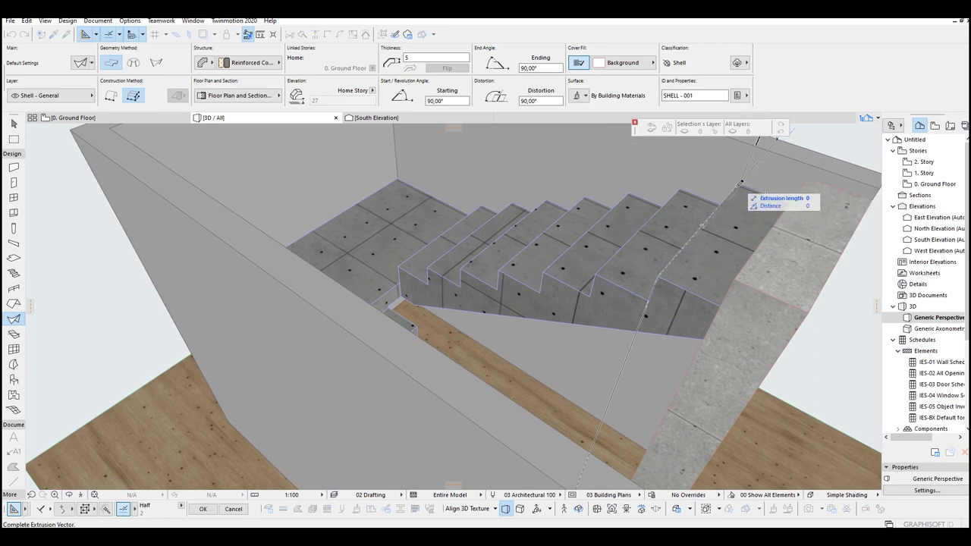
{"action": "left_click", "coordinate": [811, 176]}
Offset the horizontal lower leg of the new shell's profile down onto the tread of the second step
{"action": "middle_click_drag", "start_coordinate": [805, 182], "coordinate": [607, 178], "text": "shift"}
{"action": "middle_click_drag", "start_coordinate": [596, 395], "coordinate": [464, 197]}
{"action": "scroll", "coordinate": [390, 368], "scroll_direction": "up", "scroll_amount": 2}
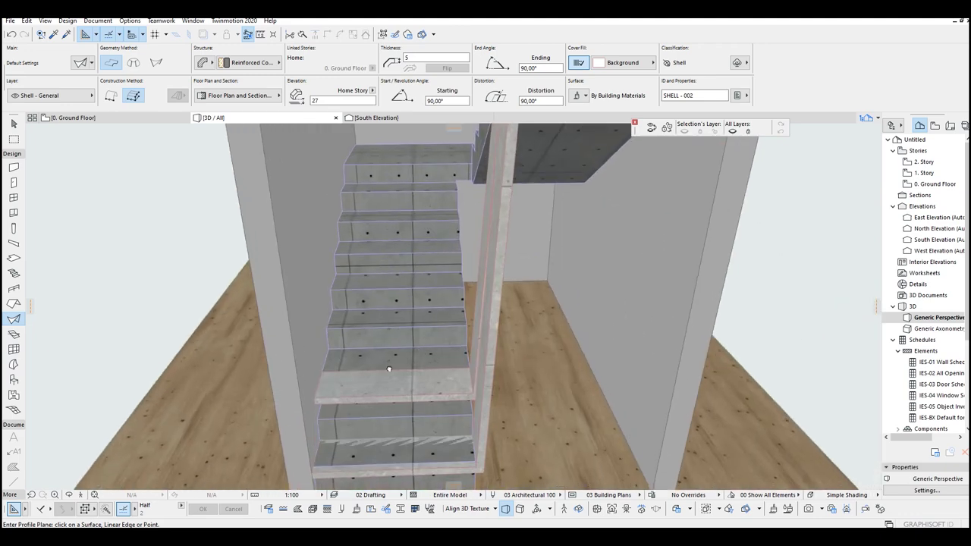
{"action": "middle_click_drag", "start_coordinate": [390, 369], "coordinate": [319, 316]}
{"action": "key", "text": "Escape"}
{"action": "left_click", "coordinate": [380, 309]}
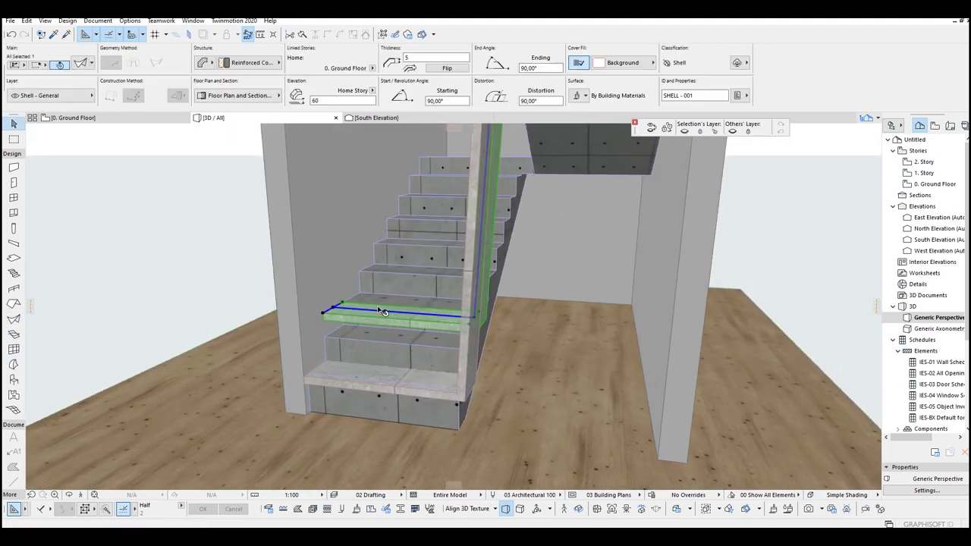
{"action": "left_click", "coordinate": [378, 313]}
{"action": "scroll", "coordinate": [378, 313], "scroll_direction": "up", "scroll_amount": 2}
{"action": "left_click", "coordinate": [410, 162]}
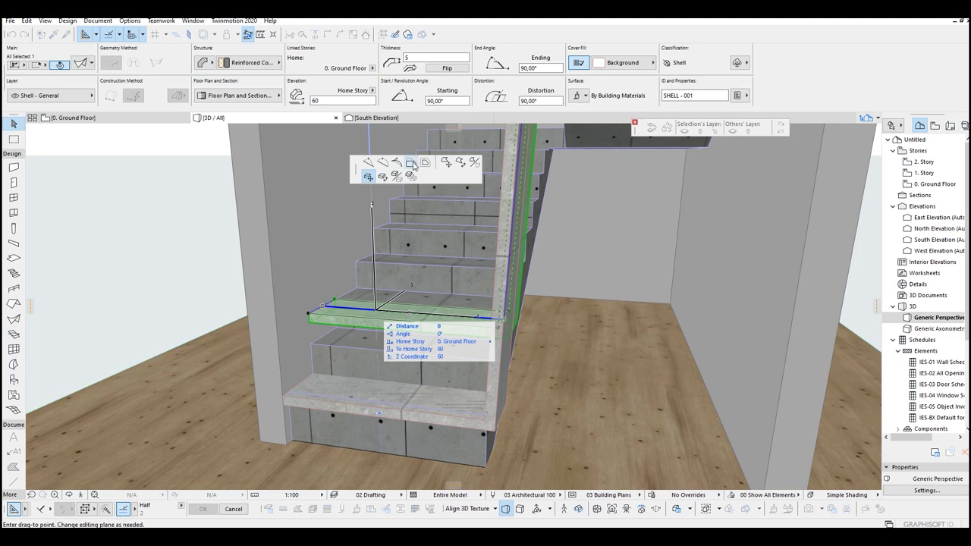
{"action": "left_click", "coordinate": [313, 342]}
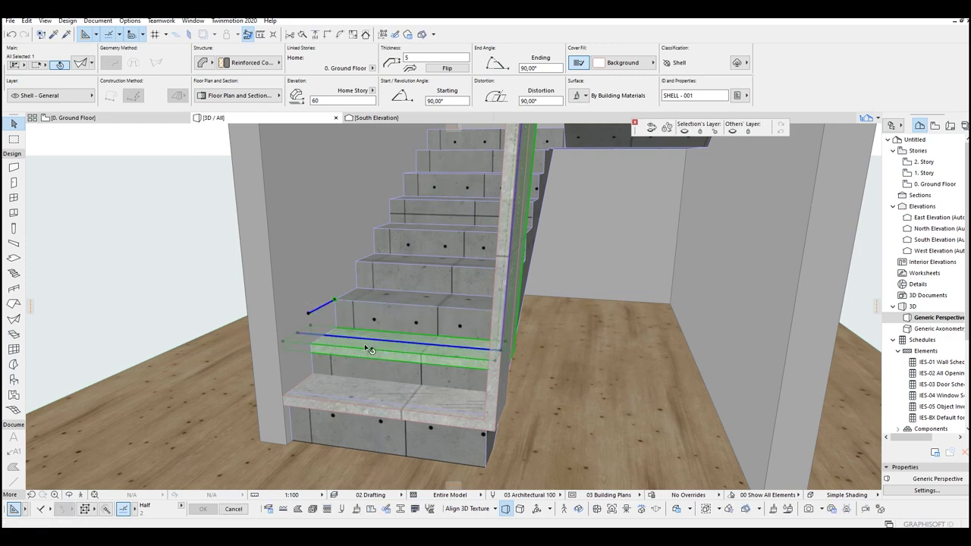
{"action": "middle_click_drag", "start_coordinate": [483, 346], "coordinate": [500, 336], "text": "shift"}
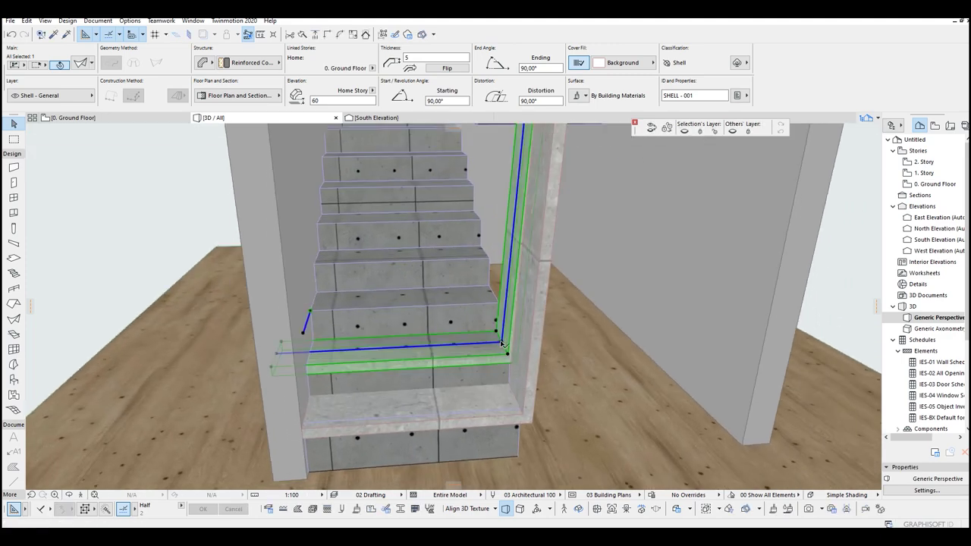
{"action": "left_click", "coordinate": [501, 344]}
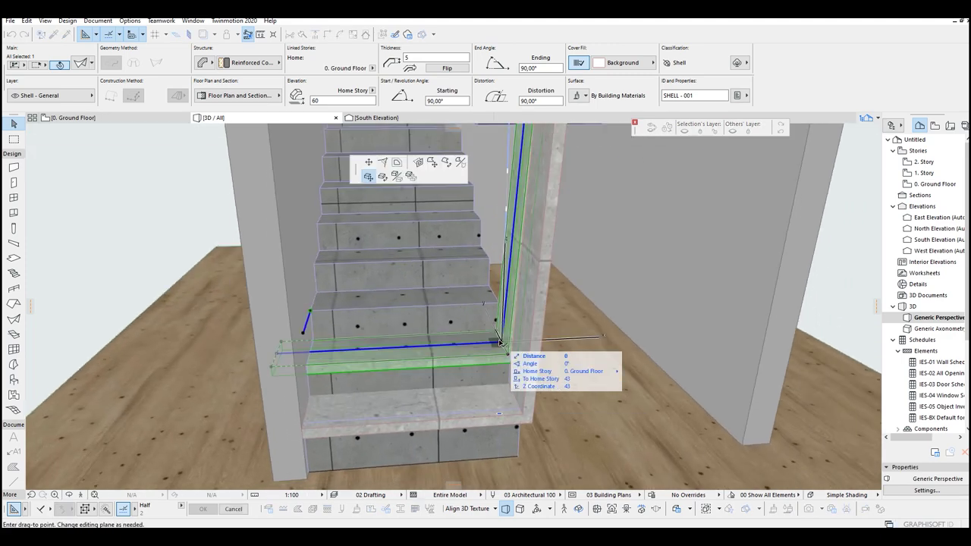
{"action": "left_click", "coordinate": [368, 163]}
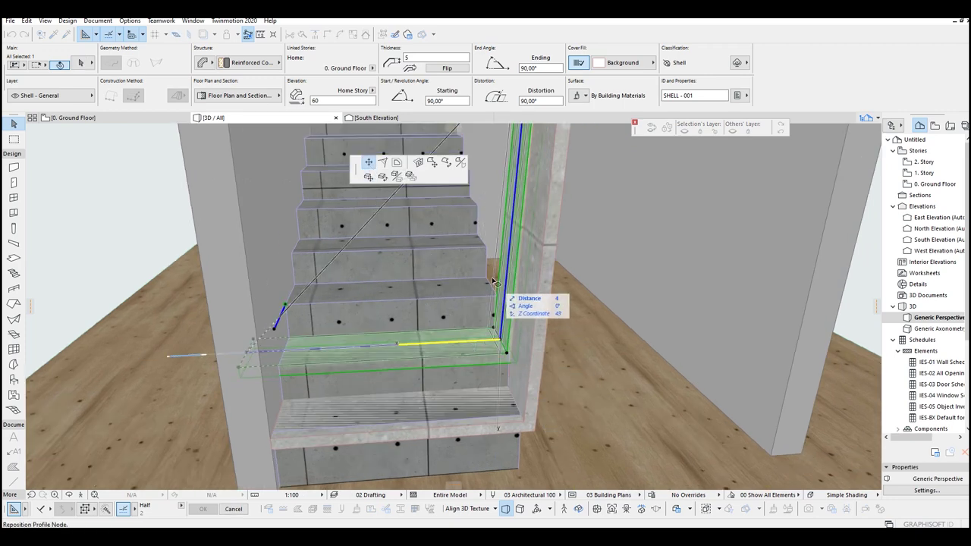
{"action": "key", "text": "Escape"}
{"action": "key", "text": "Escape"}
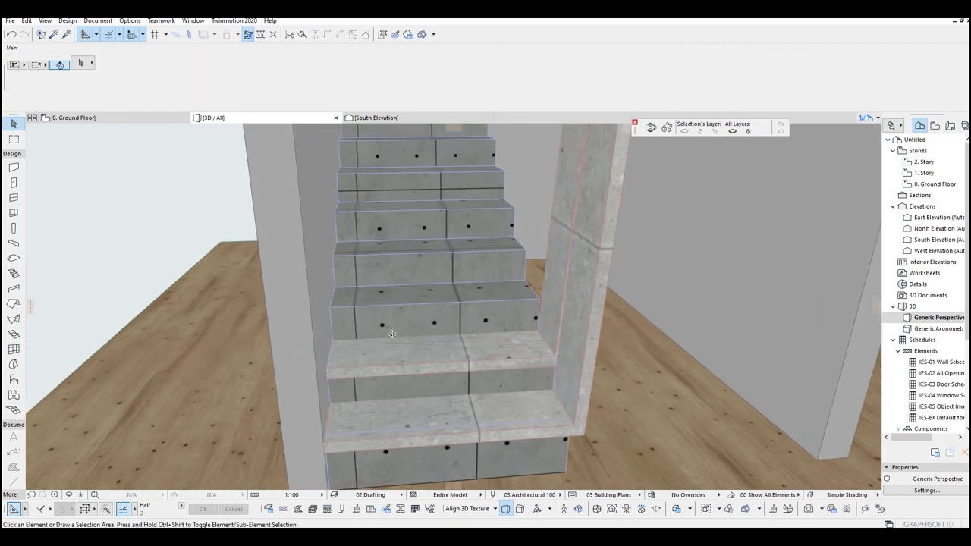
Start a third shell with the same settings and place its upright profile plane on the fourth riser
{"action": "middle_click_drag", "start_coordinate": [392, 335], "coordinate": [358, 321], "text": "shift"}
{"action": "left_click", "coordinate": [355, 323], "text": "alt"}
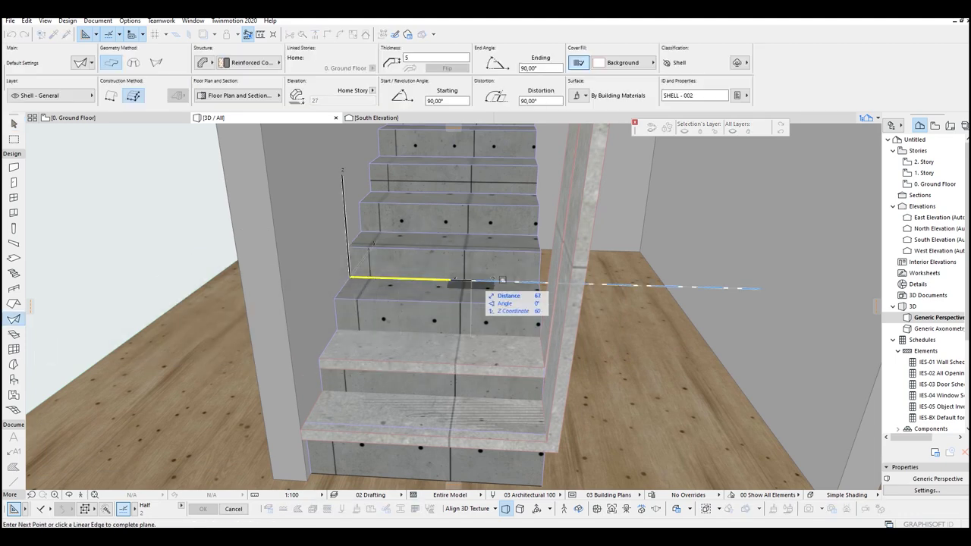
{"action": "left_click", "coordinate": [420, 266]}
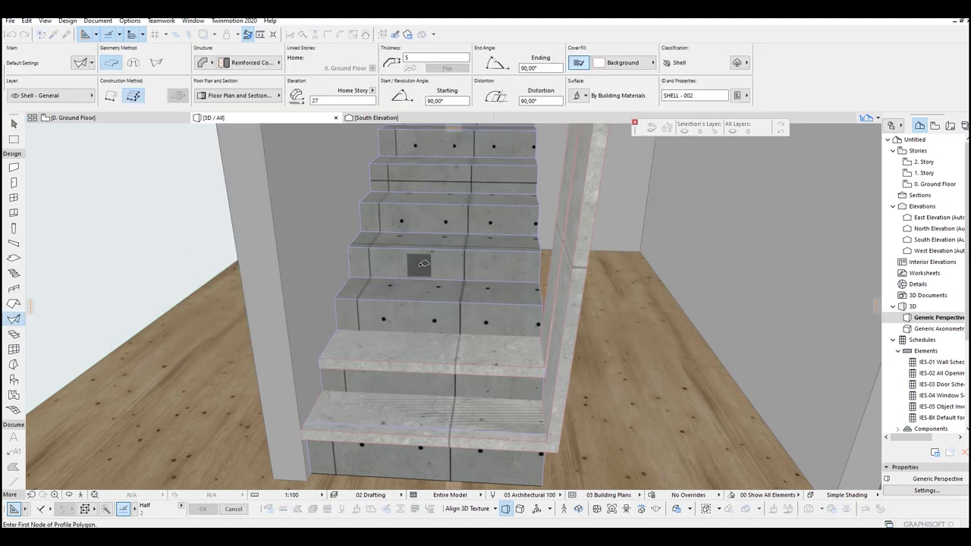
{"action": "middle_click_drag", "start_coordinate": [368, 261], "coordinate": [367, 286]}
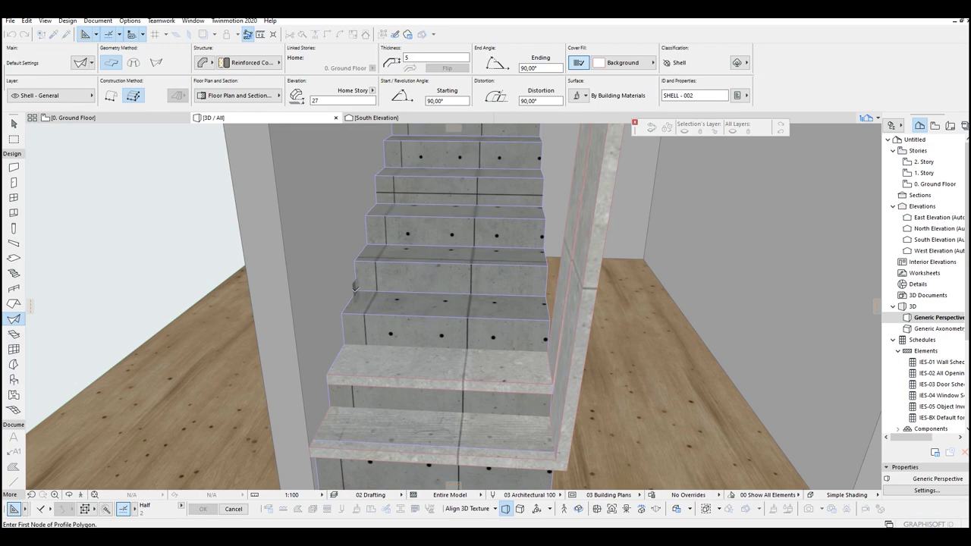
Trace the profile across the third step, vertically up to height 260 and over to the wall, and extrude it over the tread
{"action": "left_click", "coordinate": [550, 295]}
{"action": "middle_click_drag", "start_coordinate": [550, 295], "coordinate": [523, 307], "text": "shift"}
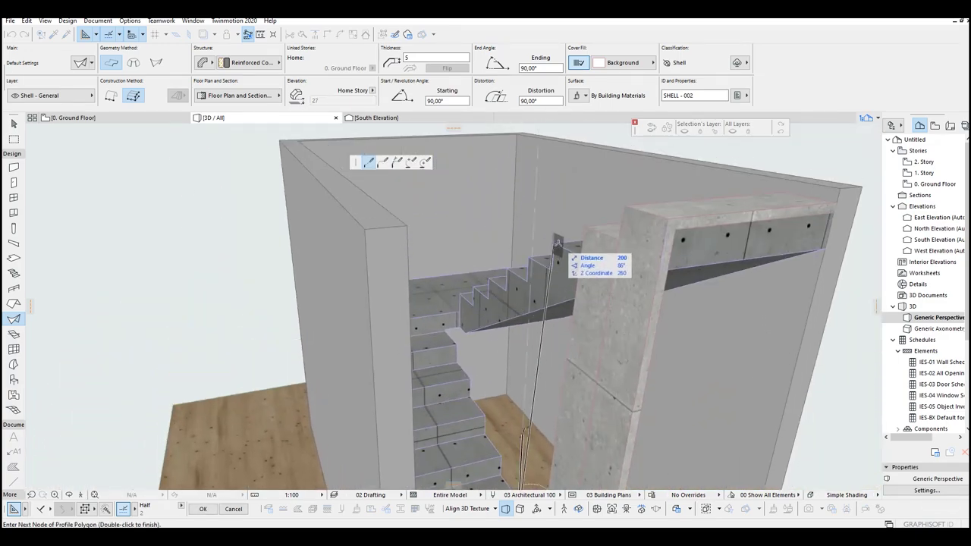
{"action": "middle_click_drag", "start_coordinate": [558, 244], "coordinate": [623, 303], "text": "shift"}
{"action": "double_click", "coordinate": [711, 228]}
{"action": "left_click", "coordinate": [711, 228]}
Draw the next shell's profile at the top edge of the fifth riser, up to the second flight and over to the wall, and extrude it 30
{"action": "middle_click_drag", "start_coordinate": [711, 227], "coordinate": [425, 326], "text": "shift"}
{"action": "left_click", "coordinate": [378, 339]}
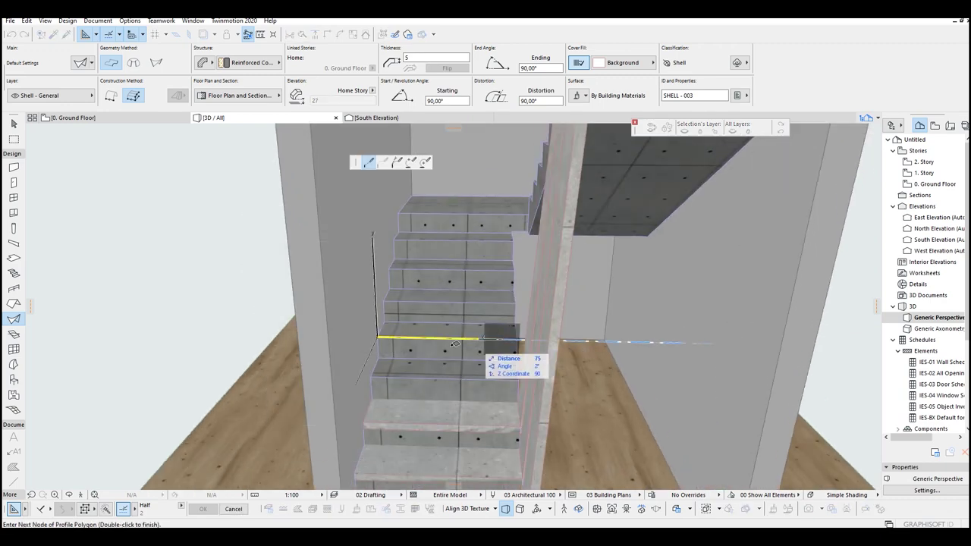
{"action": "left_click", "coordinate": [519, 337]}
{"action": "middle_click_drag", "start_coordinate": [519, 336], "coordinate": [740, 254], "text": "shift"}
{"action": "double_click", "coordinate": [669, 319]}
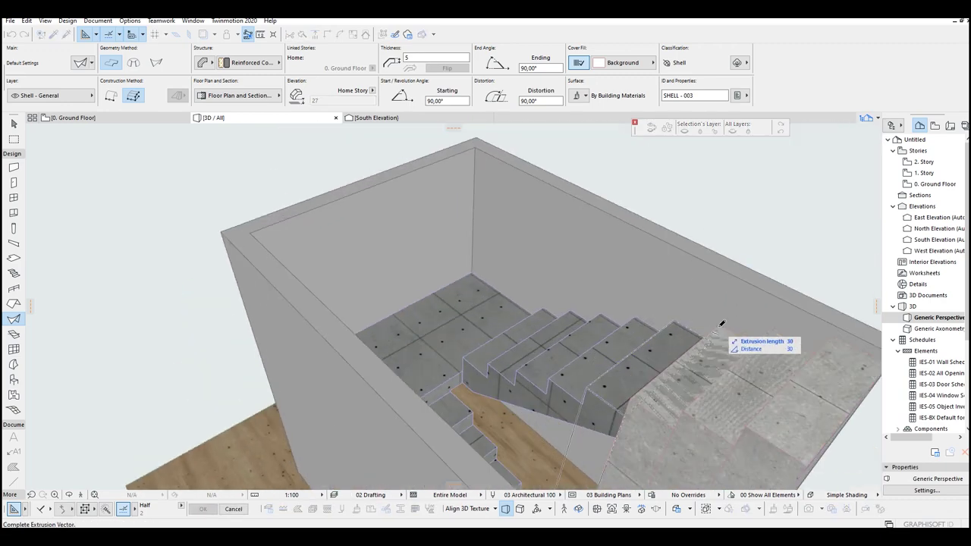
{"action": "left_click", "coordinate": [721, 325]}
Offset the horizontal lower leg of the new shell's profile down onto the tread of the fourth step
{"action": "middle_click_drag", "start_coordinate": [722, 326], "coordinate": [434, 336], "text": "shift"}
{"action": "key", "text": "Escape"}
{"action": "left_click", "coordinate": [435, 336]}
{"action": "left_click", "coordinate": [346, 336]}
Reposition the corner and end nodes of the lowered leg to fit the fourth step's edges
{"action": "left_click", "coordinate": [529, 360]}
{"action": "middle_click_drag", "start_coordinate": [529, 359], "coordinate": [525, 314], "text": "shift"}
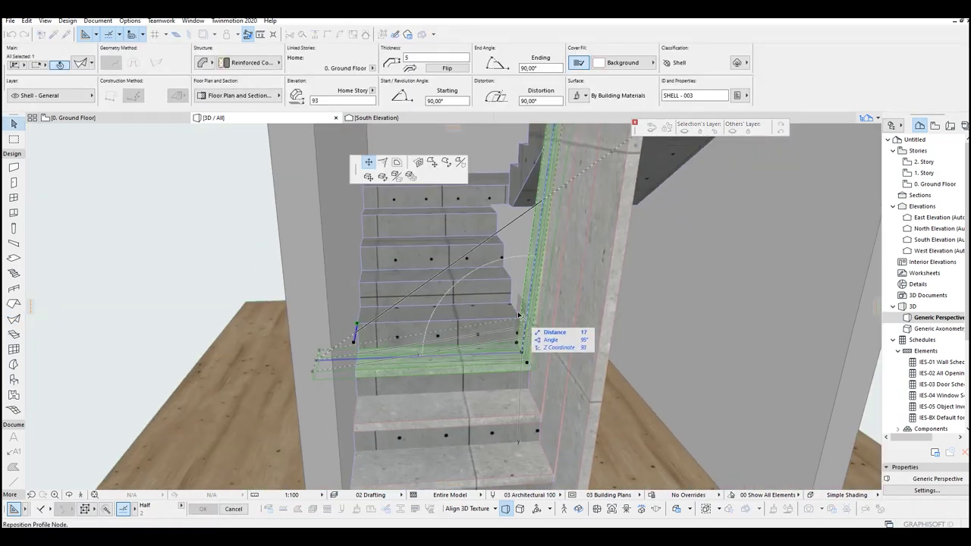
{"action": "left_click", "coordinate": [525, 327]}
{"action": "left_click", "coordinate": [532, 361]}
{"action": "key", "text": "Escape"}
{"action": "middle_click_drag", "start_coordinate": [520, 349], "coordinate": [425, 360], "text": "shift"}
{"action": "left_click", "coordinate": [327, 385]}
{"action": "left_click", "coordinate": [319, 385]}
{"action": "middle_click_drag", "start_coordinate": [319, 386], "coordinate": [397, 253], "text": "shift"}
{"action": "left_click", "coordinate": [352, 326]}
{"action": "key", "text": "Escape"}
Draw a shell across the fifth step, up to the matching step of the second flight and over to the wall, extruded one tread deep
{"action": "left_click", "coordinate": [14, 319]}
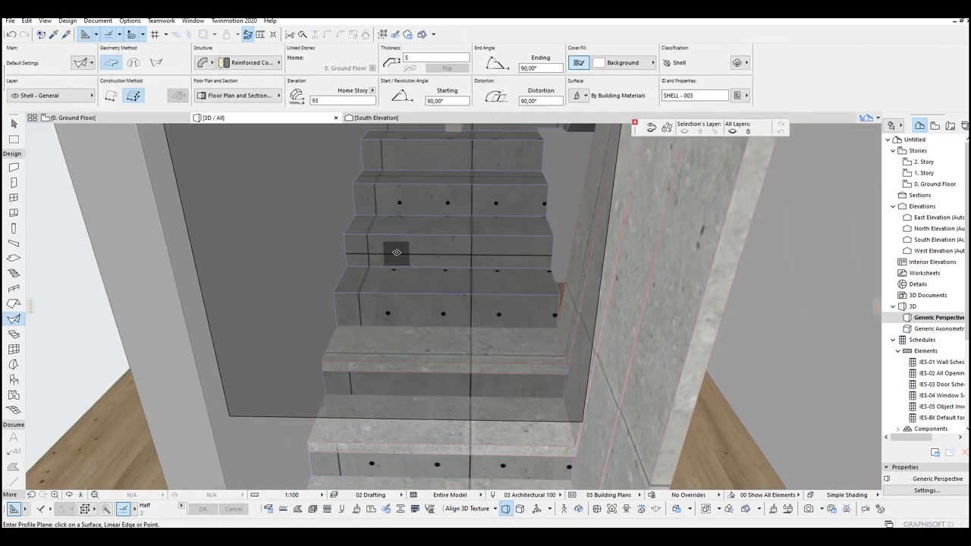
{"action": "left_click", "coordinate": [348, 267]}
{"action": "left_click", "coordinate": [555, 266]}
{"action": "middle_click_drag", "start_coordinate": [557, 269], "coordinate": [407, 334], "text": "shift"}
{"action": "left_click", "coordinate": [758, 343]}
{"action": "double_click", "coordinate": [759, 343]}
{"action": "left_click", "coordinate": [791, 342]}
{"action": "key", "text": "Escape"}
Draw a shell across the sixth step, up to the matching step of the second flight and over to the wall, extruded one tread deep
{"action": "middle_click_drag", "start_coordinate": [554, 317], "coordinate": [341, 372], "text": "shift"}
{"action": "left_click", "coordinate": [342, 372]}
{"action": "left_click", "coordinate": [325, 361]}
{"action": "left_click", "coordinate": [483, 353]}
{"action": "middle_click_drag", "start_coordinate": [483, 353], "coordinate": [577, 304], "text": "shift"}
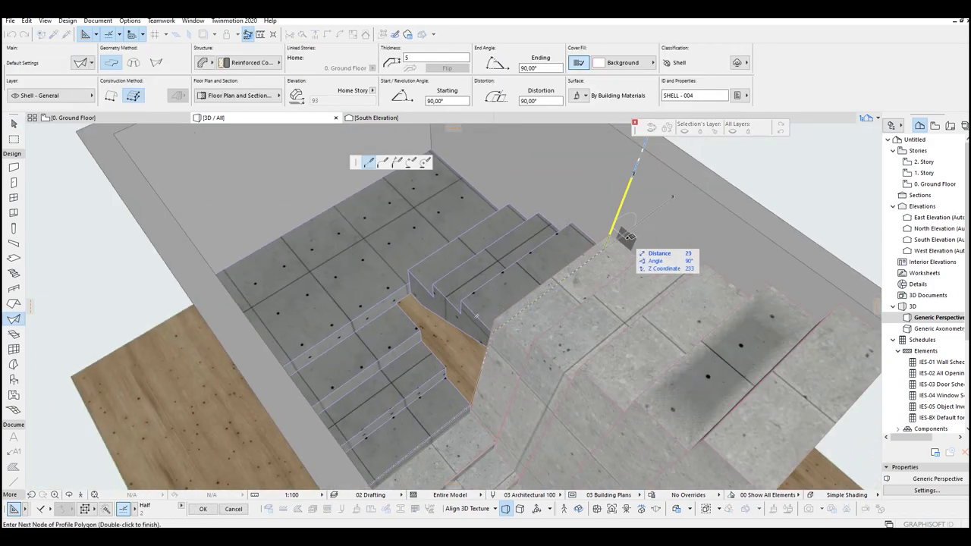
{"action": "double_click", "coordinate": [622, 235]}
{"action": "left_click", "coordinate": [574, 220]}
Draw the next shell's profile at the top edge of the eighth riser, up to the second flight and over to the wall, and extrude it
{"action": "middle_click_drag", "start_coordinate": [574, 220], "coordinate": [304, 304], "text": "shift"}
{"action": "left_click", "coordinate": [242, 307]}
{"action": "left_click", "coordinate": [229, 307]}
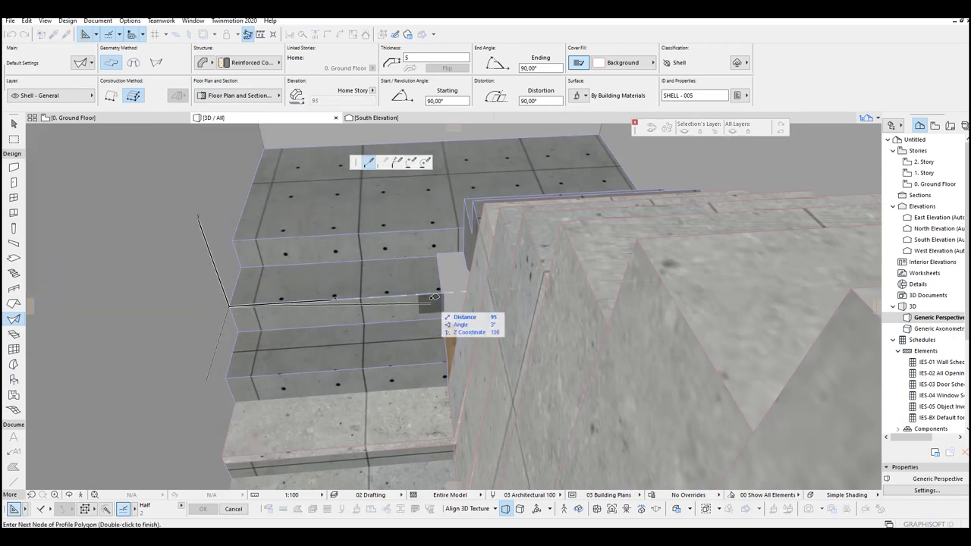
{"action": "middle_click_drag", "start_coordinate": [513, 188], "coordinate": [489, 247], "text": "shift"}
{"action": "left_click", "coordinate": [488, 245]}
{"action": "double_click", "coordinate": [713, 241]}
{"action": "left_click", "coordinate": [765, 242]}
Lower the horizontal leg of the new shell's profile onto the seventh step and adjust its corner and end nodes to the step's edges
{"action": "middle_click_drag", "start_coordinate": [765, 243], "coordinate": [456, 303], "text": "shift"}
{"action": "left_click", "coordinate": [422, 312]}
{"action": "left_click", "coordinate": [423, 312]}
{"action": "left_click", "coordinate": [468, 336]}
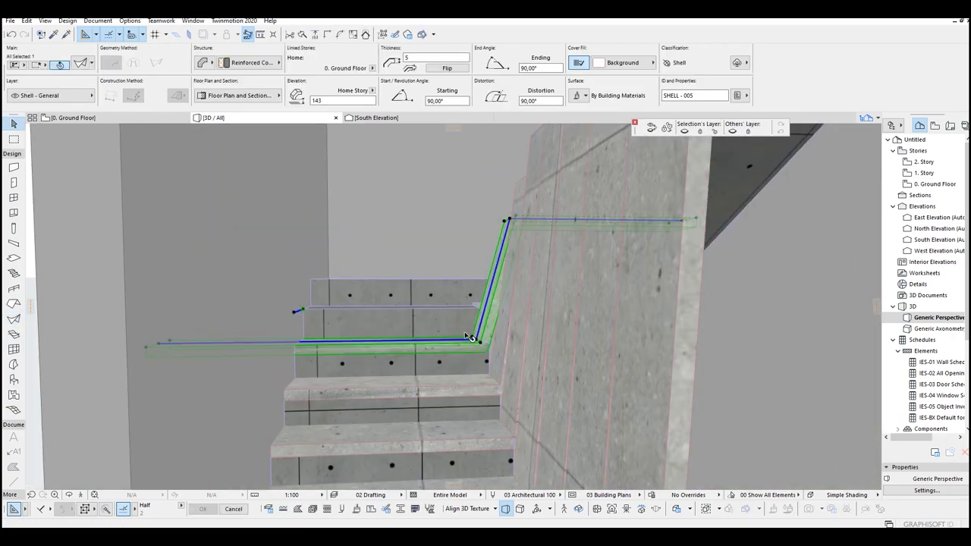
{"action": "left_click", "coordinate": [480, 342]}
{"action": "mouse_move", "coordinate": [480, 342]}
{"action": "middle_mouse_down", "text": "shift"}
{"action": "mouse_move", "coordinate": [494, 360]}
{"action": "mouse_move", "coordinate": [481, 323]}
{"action": "middle_mouse_up", "text": "shift"}
{"action": "left_click", "coordinate": [494, 359]}
{"action": "left_click", "coordinate": [312, 365]}
{"action": "middle_click_drag", "start_coordinate": [311, 366], "coordinate": [455, 402], "text": "shift"}
{"action": "left_click", "coordinate": [305, 365]}
{"action": "middle_click_drag", "start_coordinate": [511, 368], "coordinate": [516, 383], "text": "shift"}
{"action": "key", "text": "Escape"}
Draw a shell across the eighth step, up to the matching step of the second flight and over to the wall, extruded one tread deep
{"action": "left_click", "coordinate": [13, 319]}
{"action": "left_click", "coordinate": [379, 315]}
{"action": "left_click", "coordinate": [332, 288]}
{"action": "middle_click_drag", "start_coordinate": [519, 287], "coordinate": [503, 350], "text": "shift"}
{"action": "left_click", "coordinate": [518, 356]}
{"action": "left_click", "coordinate": [553, 300]}
{"action": "middle_click_drag", "start_coordinate": [553, 300], "coordinate": [391, 343], "text": "shift"}
Place a new upright profile plane on the landing's front riser and start the profile at the landing's outer front corner
{"action": "key", "text": "Escape"}
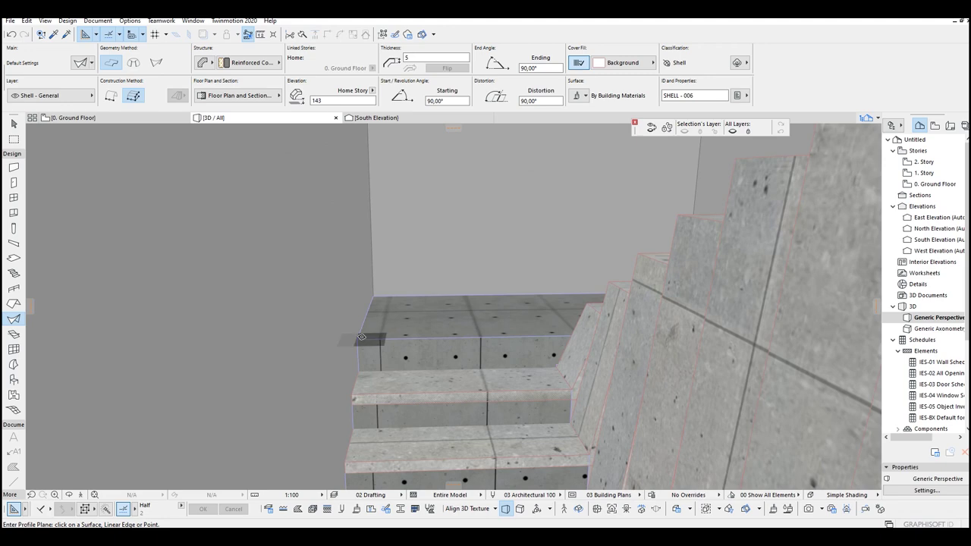
{"action": "left_click", "coordinate": [358, 338]}
{"action": "key", "text": "Escape"}
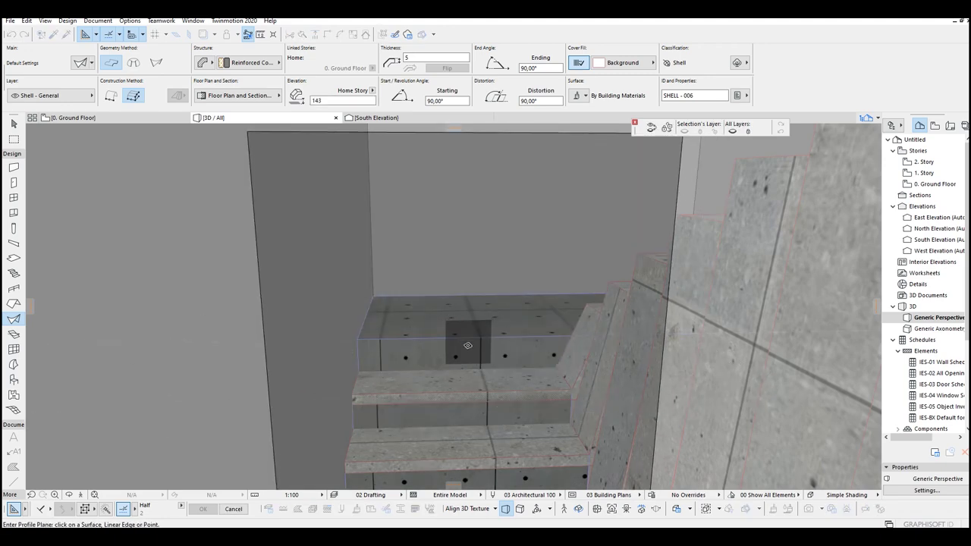
{"action": "left_click", "coordinate": [467, 347]}
{"action": "left_click", "coordinate": [359, 338]}
Trace a straight profile along the landing's front edge to the opposite wall and extrude it to the back wall, covering the landing
{"action": "middle_click_drag", "start_coordinate": [518, 335], "coordinate": [651, 238], "text": "shift"}
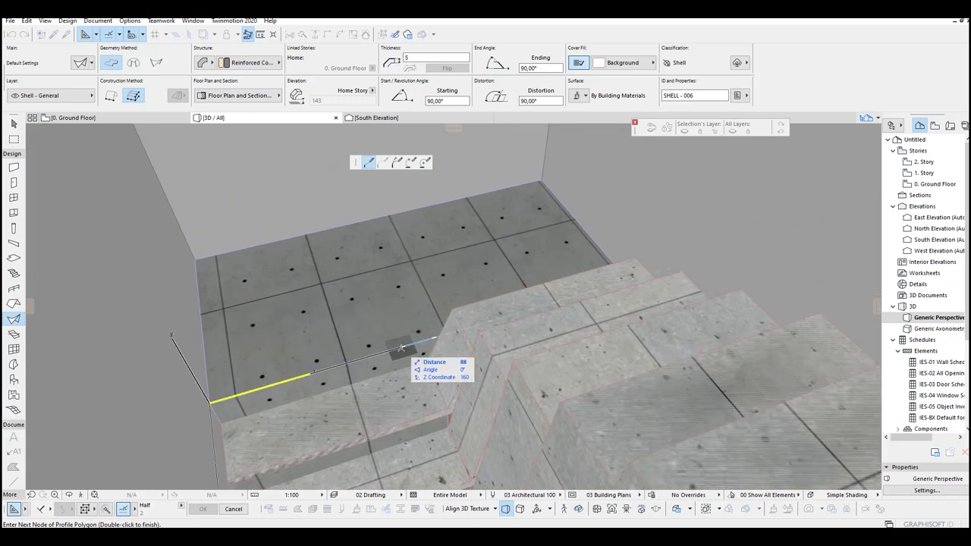
{"action": "middle_click_drag", "start_coordinate": [398, 347], "coordinate": [472, 328], "text": "shift"}
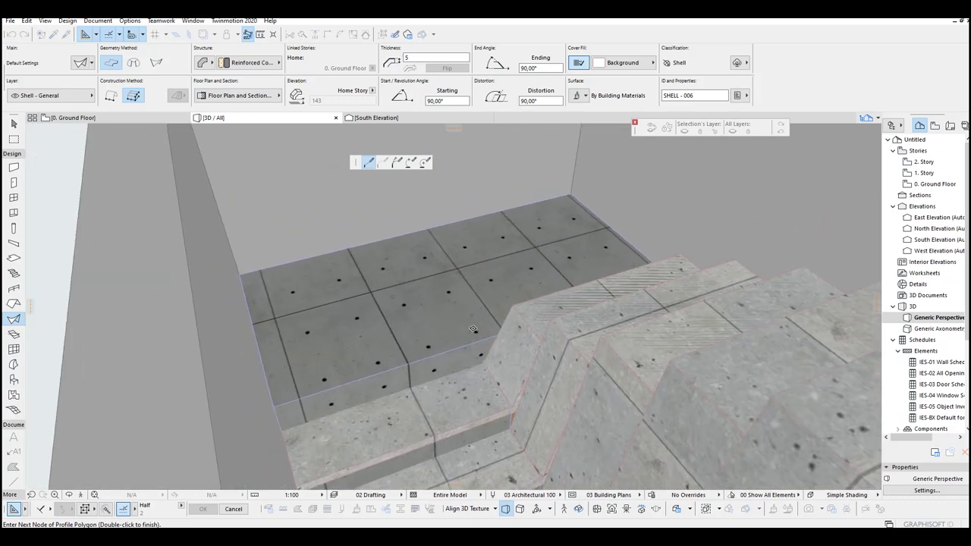
{"action": "left_click", "coordinate": [570, 194]}
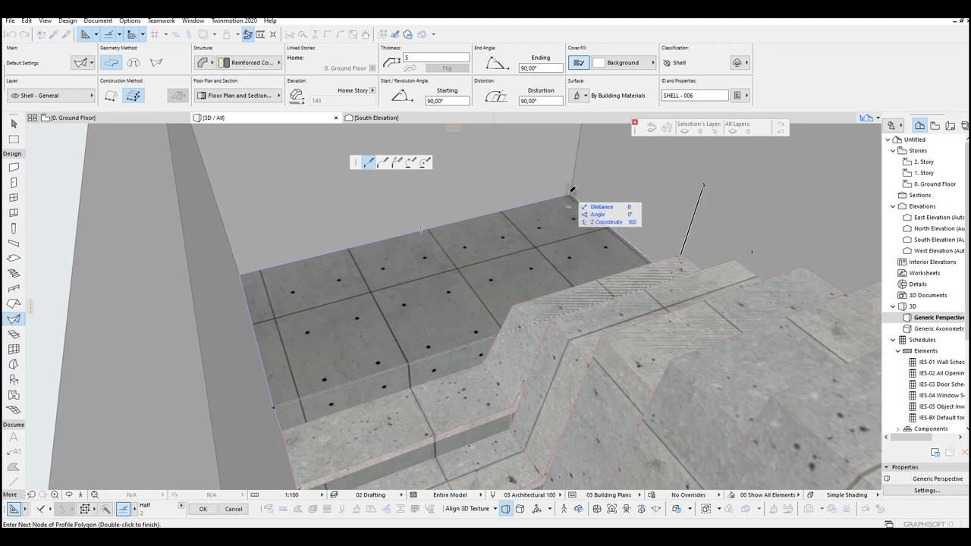
{"action": "double_click", "coordinate": [677, 274]}
{"action": "left_click", "coordinate": [571, 195]}
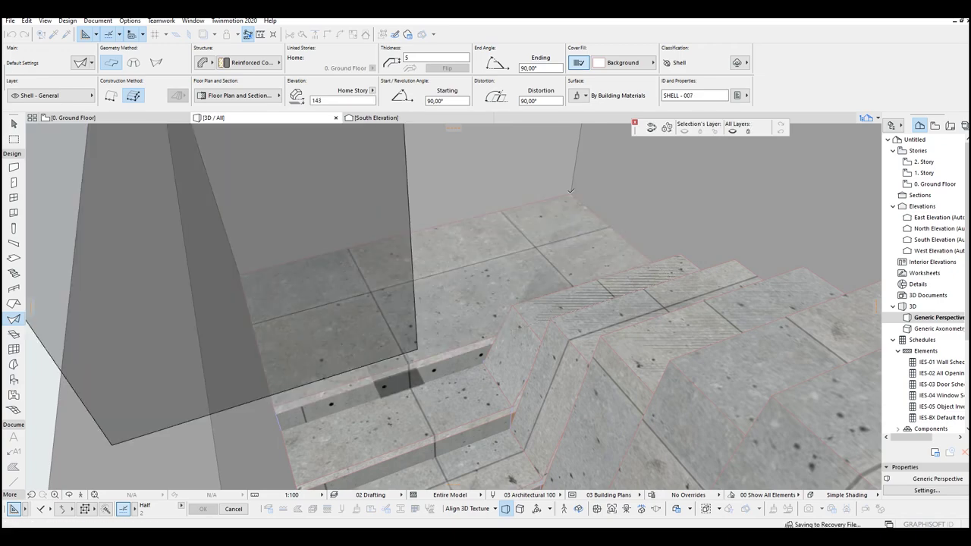
{"action": "key", "text": "Escape"}
Select all the shells over the stair and override all their surfaces with Wood - Oak Light
{"action": "scroll", "coordinate": [569, 198], "scroll_direction": "down", "scroll_amount": 3}
{"action": "scroll", "coordinate": [563, 215], "scroll_direction": "down", "scroll_amount": 5}
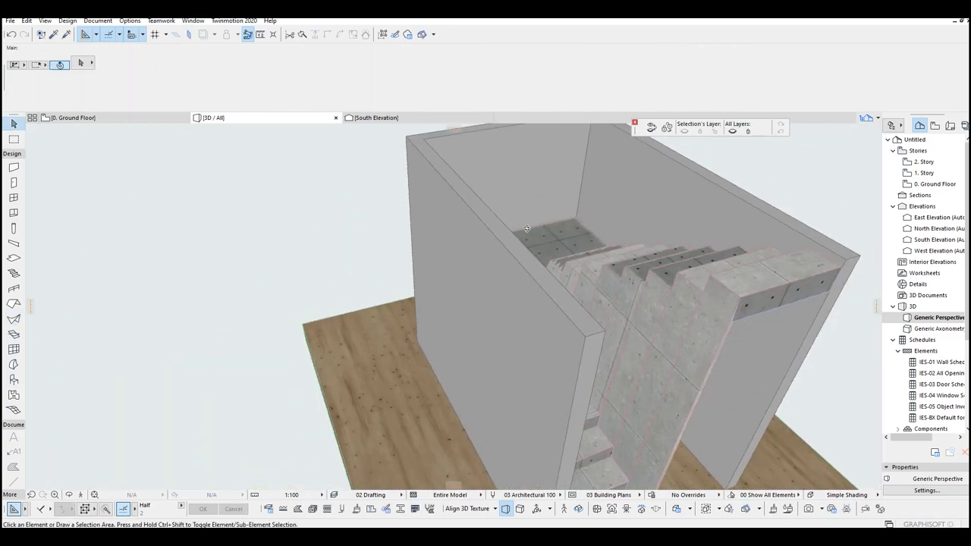
{"action": "middle_click_drag", "start_coordinate": [564, 216], "coordinate": [471, 178], "text": "shift"}
{"action": "middle_click_drag", "start_coordinate": [626, 278], "coordinate": [523, 162]}
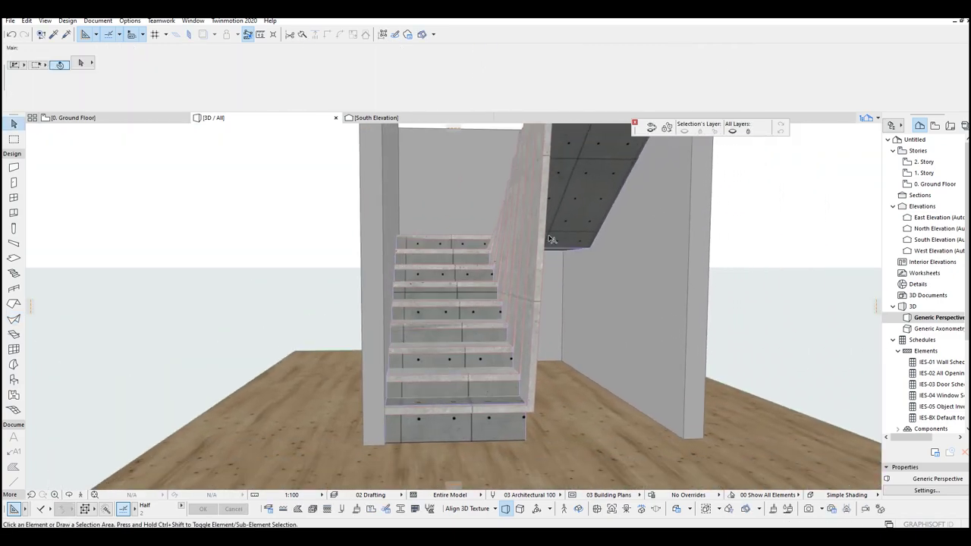
{"action": "middle_click_drag", "start_coordinate": [597, 291], "coordinate": [577, 285], "text": "shift"}
{"action": "left_click", "coordinate": [530, 251], "text": "alt"}
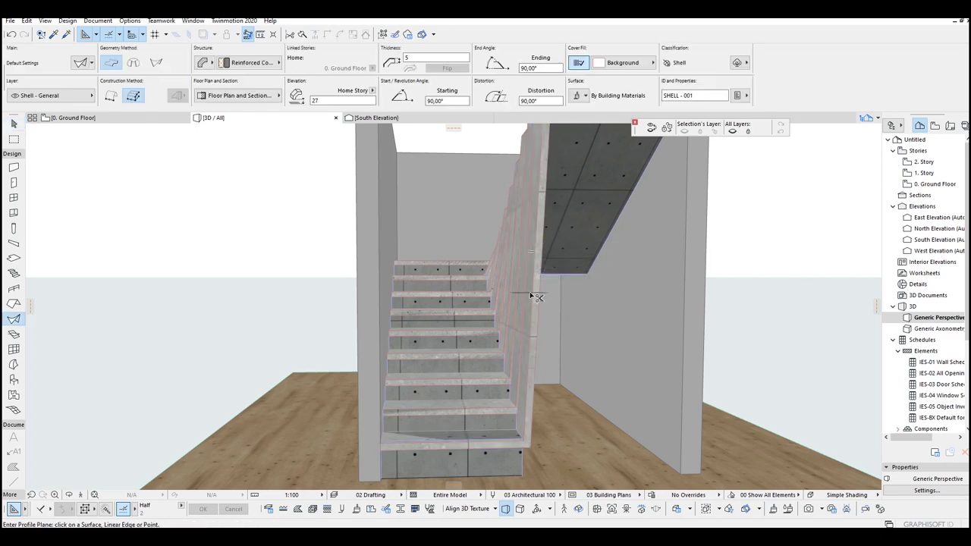
{"action": "key", "text": "ctrl+a"}
{"action": "middle_click_drag", "start_coordinate": [531, 296], "coordinate": [581, 317], "text": "shift"}
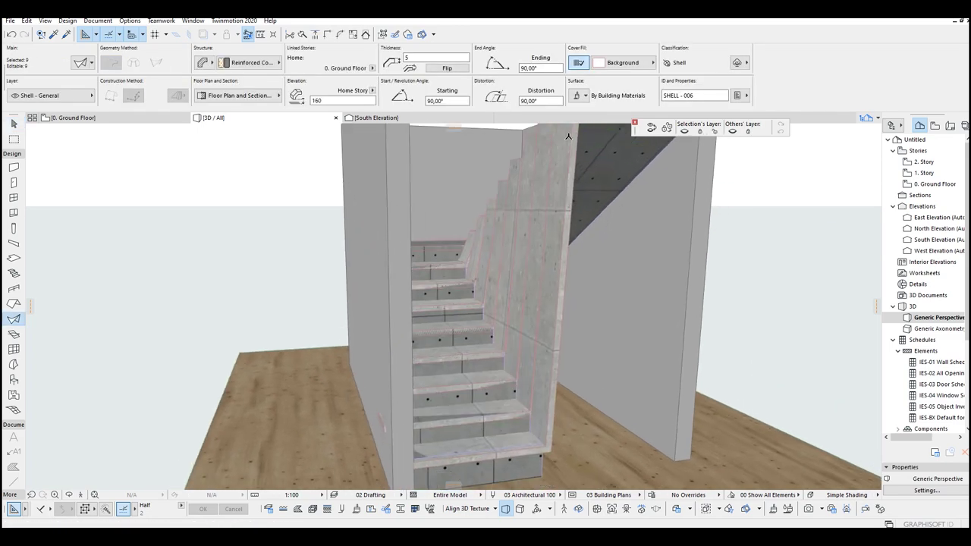
{"action": "left_click", "coordinate": [576, 96]}
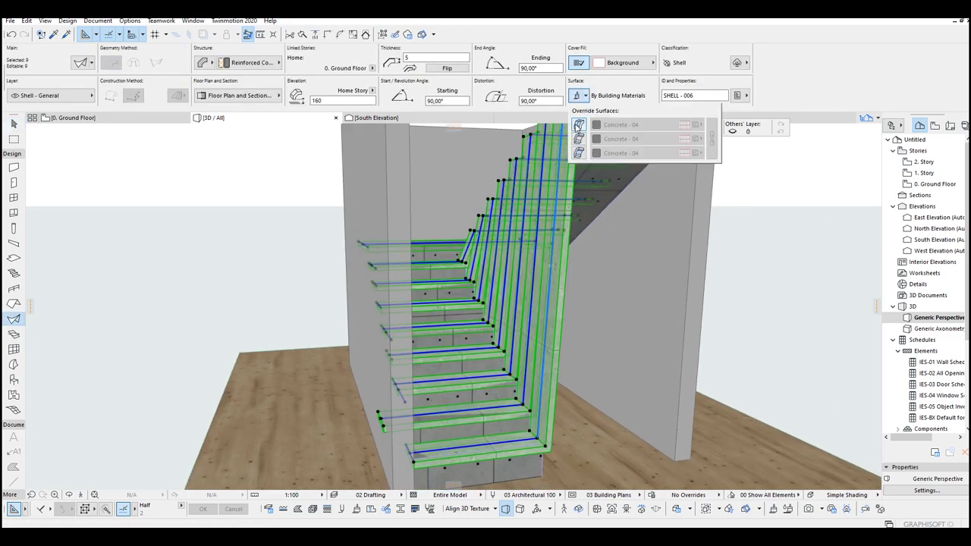
{"action": "left_click", "coordinate": [578, 125]}
{"action": "left_click", "coordinate": [578, 139]}
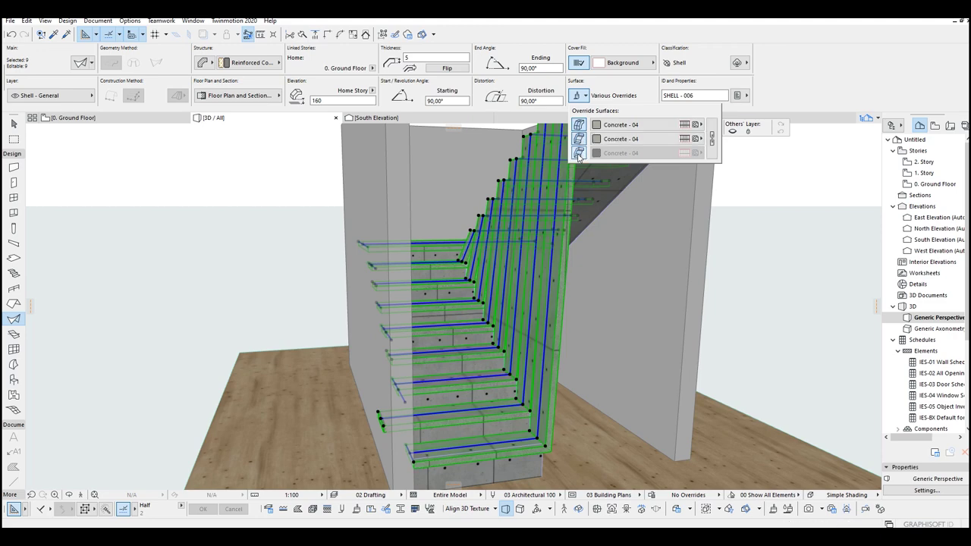
{"action": "left_click", "coordinate": [651, 139]}
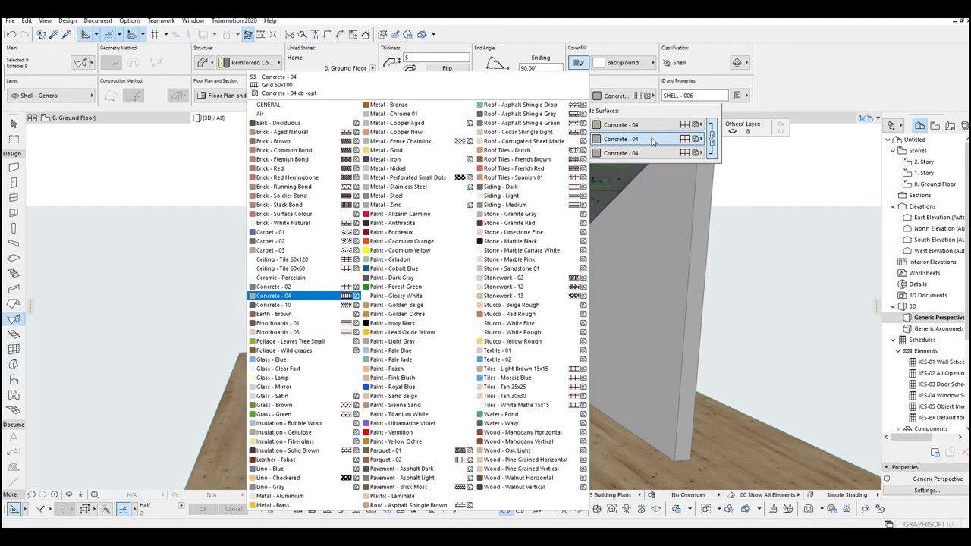
{"action": "left_click", "coordinate": [506, 451]}
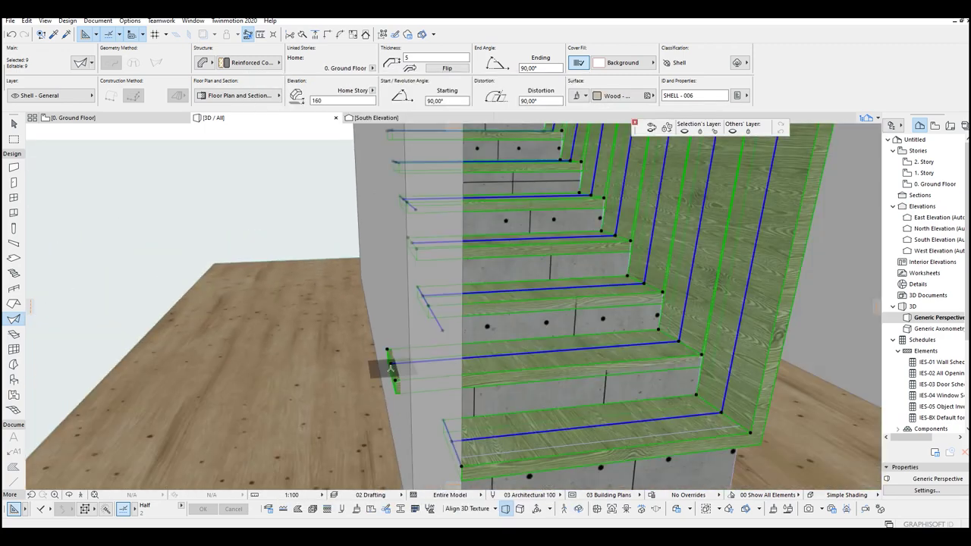
{"action": "left_click", "coordinate": [392, 363]}
{"action": "middle_click_drag", "start_coordinate": [406, 365], "coordinate": [339, 331], "text": "shift"}
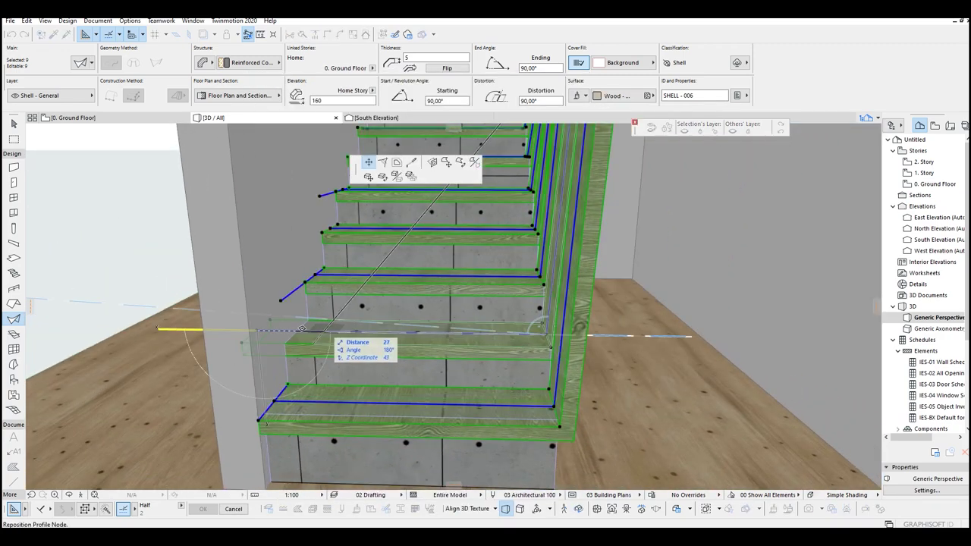
{"action": "key", "text": "Escape"}
Select the shell on the lowest step and fillet its lower profile corner with a radius of 25
{"action": "scroll", "coordinate": [457, 340], "scroll_direction": "down", "scroll_amount": 10}
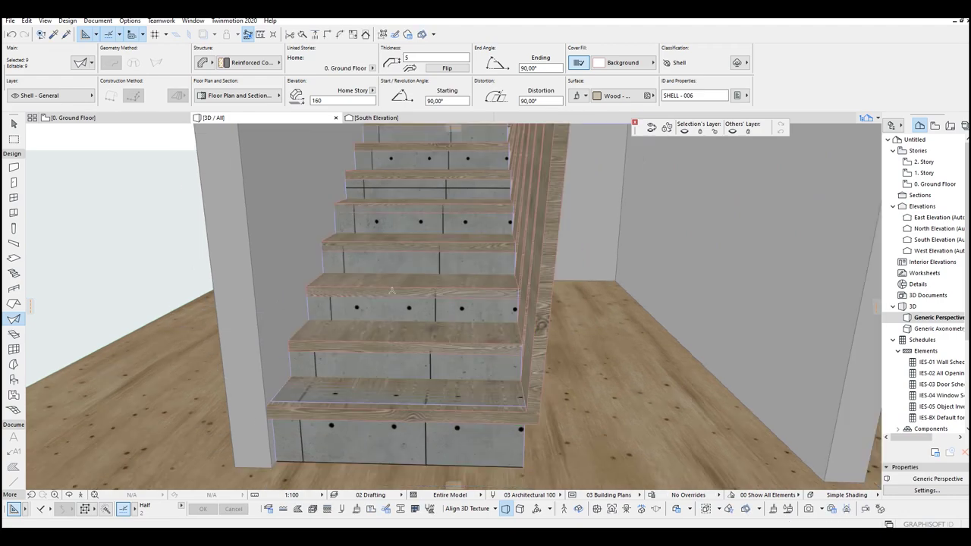
{"action": "middle_click_drag", "start_coordinate": [457, 340], "coordinate": [520, 314], "text": "shift"}
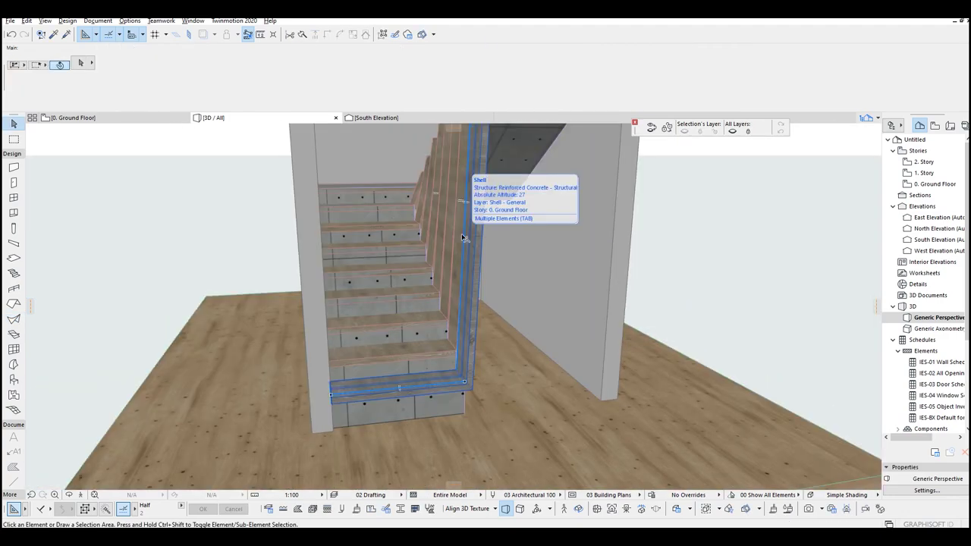
{"action": "middle_click_drag", "start_coordinate": [464, 239], "coordinate": [431, 224], "text": "shift"}
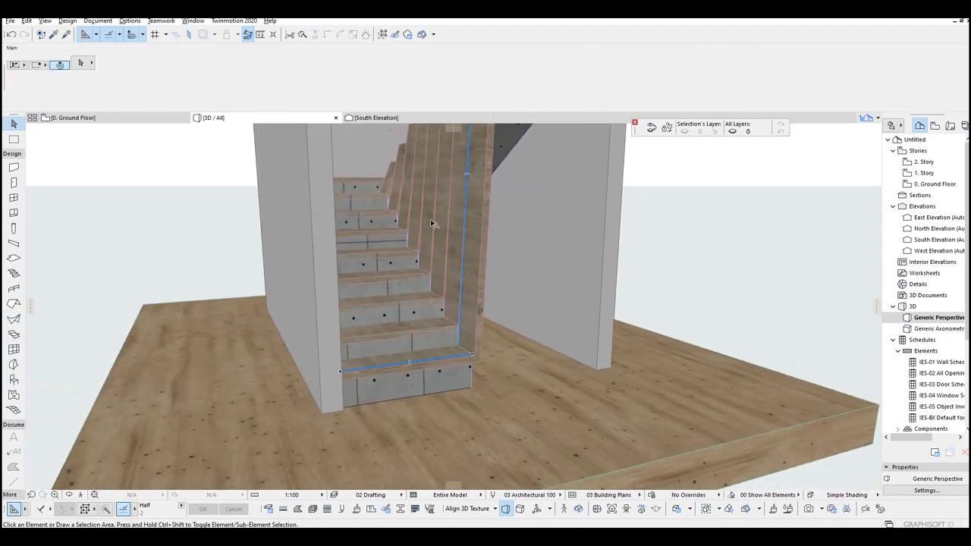
{"action": "scroll", "coordinate": [446, 298], "scroll_direction": "up", "scroll_amount": 2}
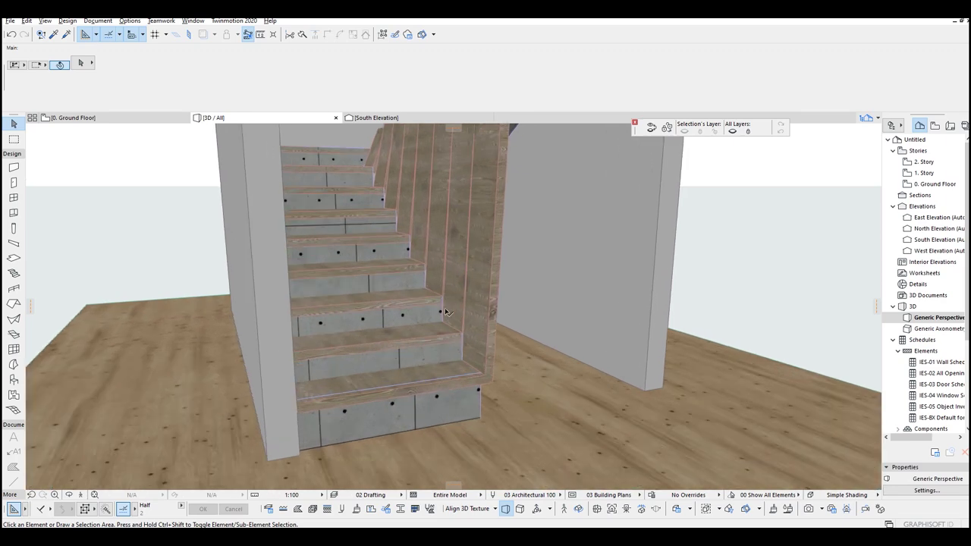
{"action": "scroll", "coordinate": [477, 341], "scroll_direction": "up", "scroll_amount": 1}
{"action": "left_click", "coordinate": [483, 332]}
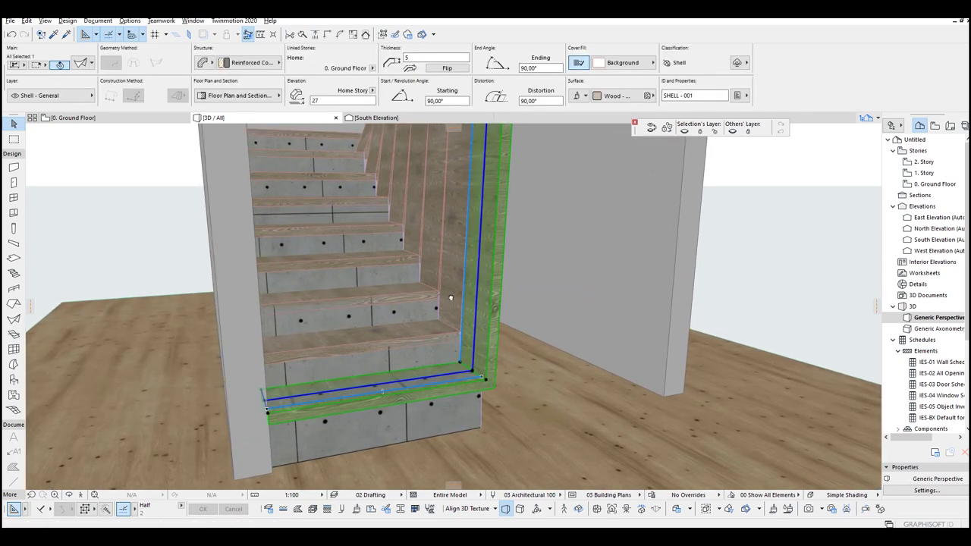
{"action": "middle_click_drag", "start_coordinate": [453, 301], "coordinate": [427, 300]}
{"action": "scroll", "coordinate": [425, 310], "scroll_direction": "up", "scroll_amount": 2}
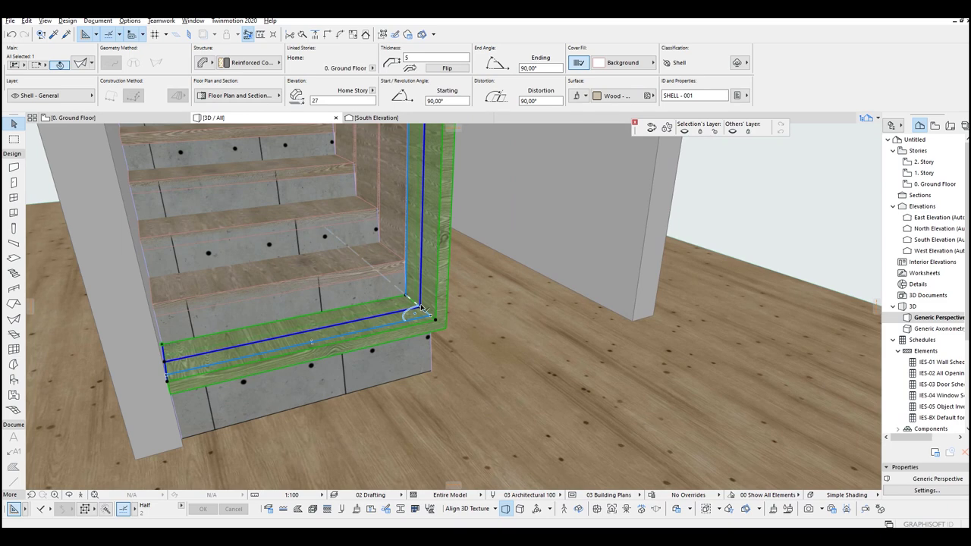
{"action": "left_click", "coordinate": [422, 308]}
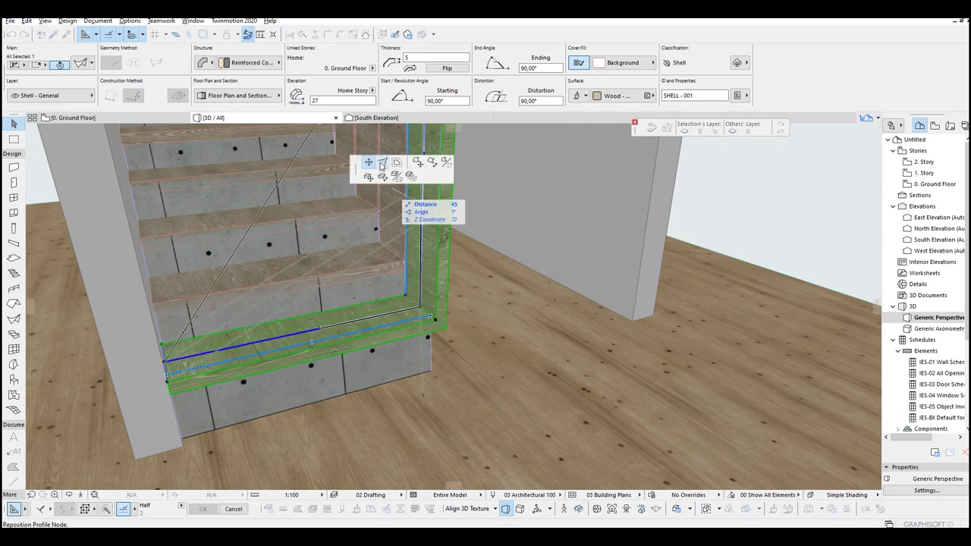
{"action": "left_click", "coordinate": [382, 163]}
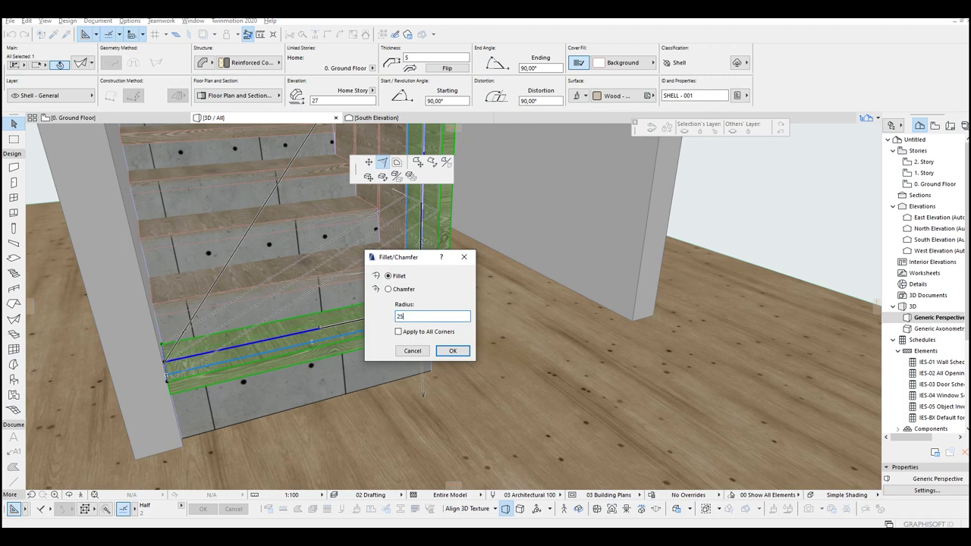
{"action": "key", "text": "Return"}
{"action": "scroll", "coordinate": [402, 313], "scroll_direction": "down", "scroll_amount": 3}
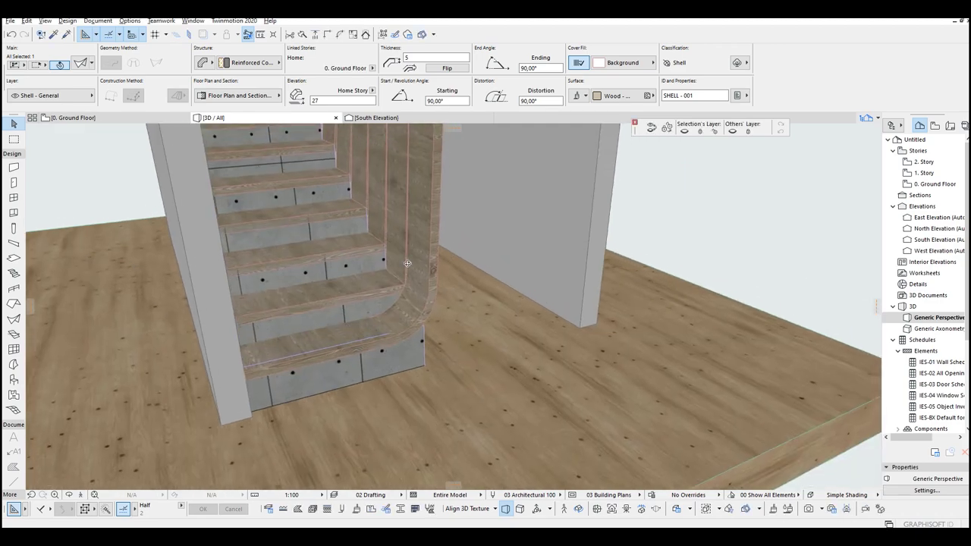
Undo the last fillet and round the same shell's lower and upper profile corners with a radius of 15
{"action": "middle_click_drag", "start_coordinate": [402, 309], "coordinate": [450, 326], "text": "shift"}
{"action": "left_click", "coordinate": [450, 326]}
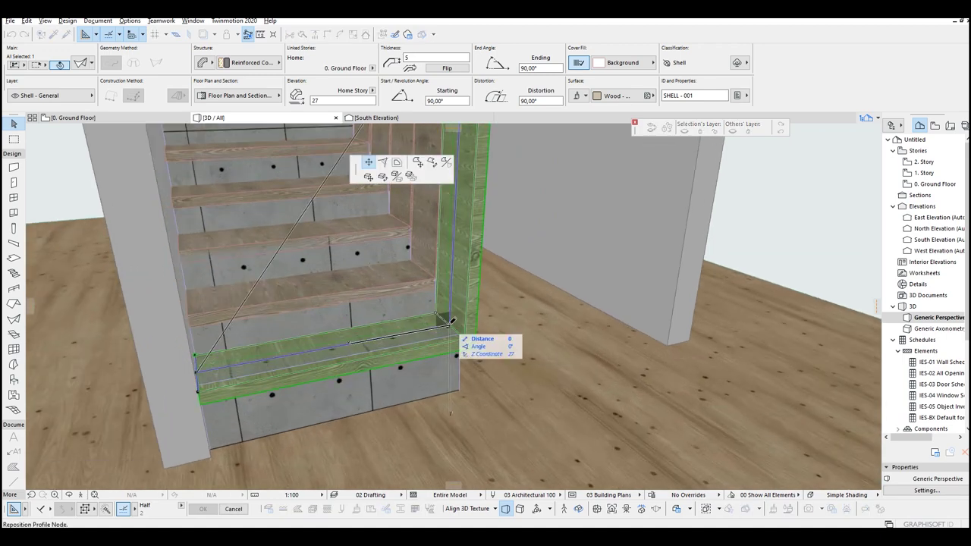
{"action": "left_click", "coordinate": [383, 163]}
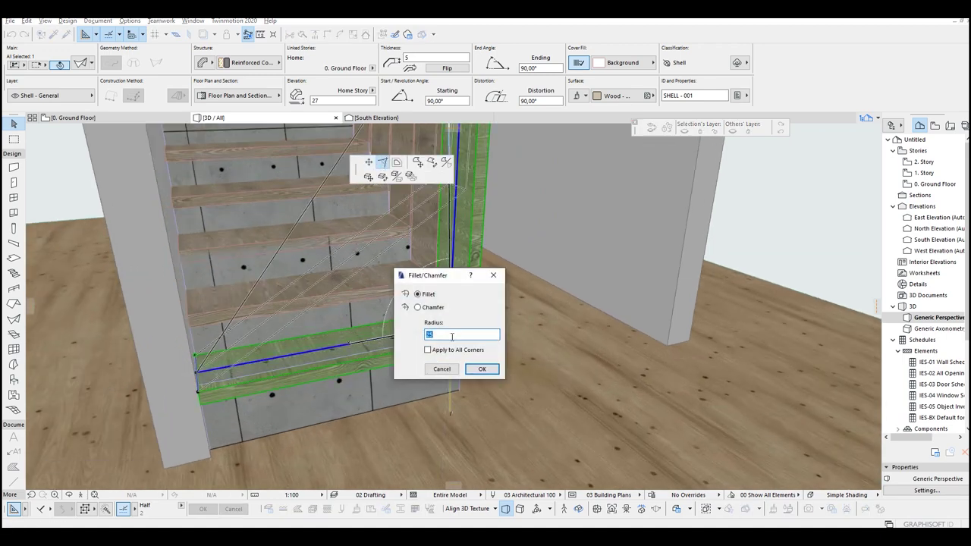
{"action": "key", "text": "Return"}
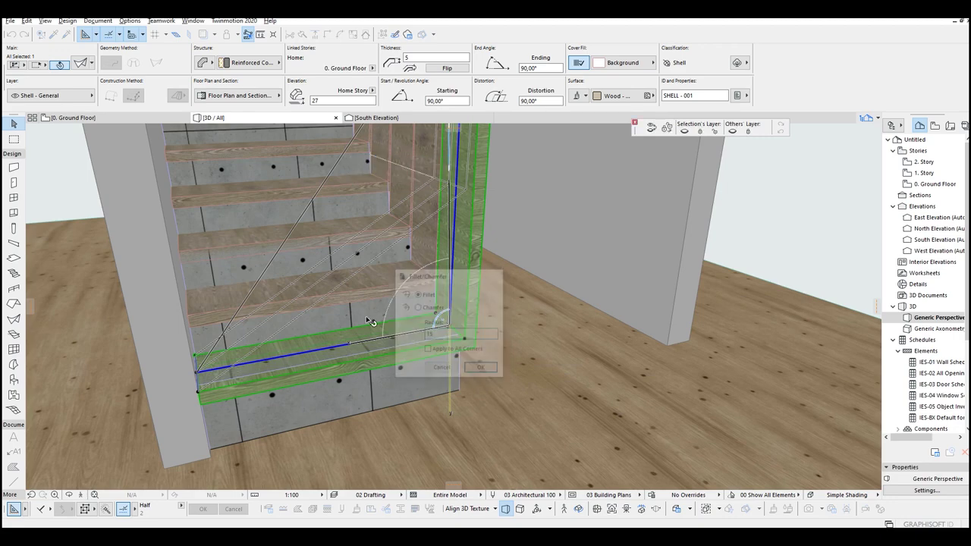
{"action": "middle_click_drag", "start_coordinate": [369, 322], "coordinate": [468, 346], "text": "shift"}
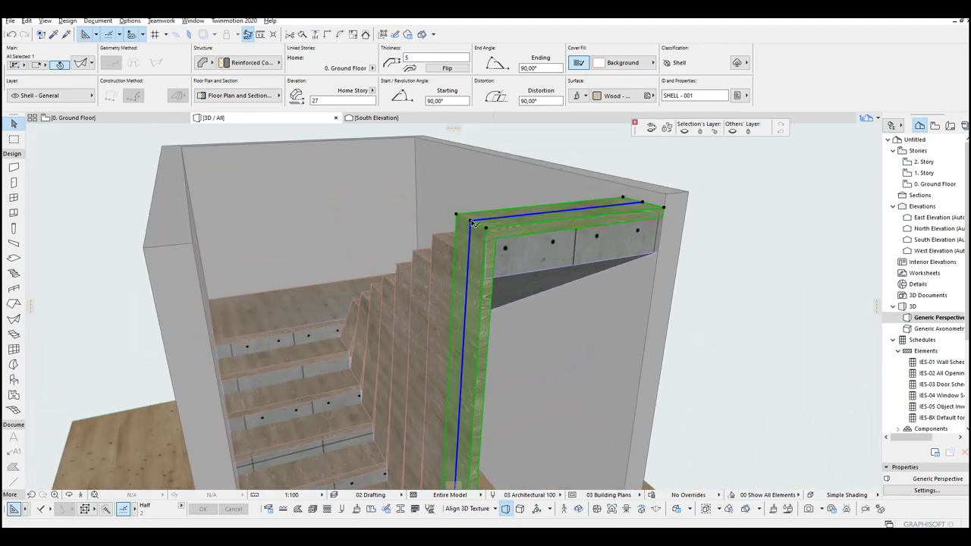
{"action": "left_click", "coordinate": [465, 208]}
{"action": "left_click", "coordinate": [383, 162]}
{"action": "left_click", "coordinate": [503, 266]}
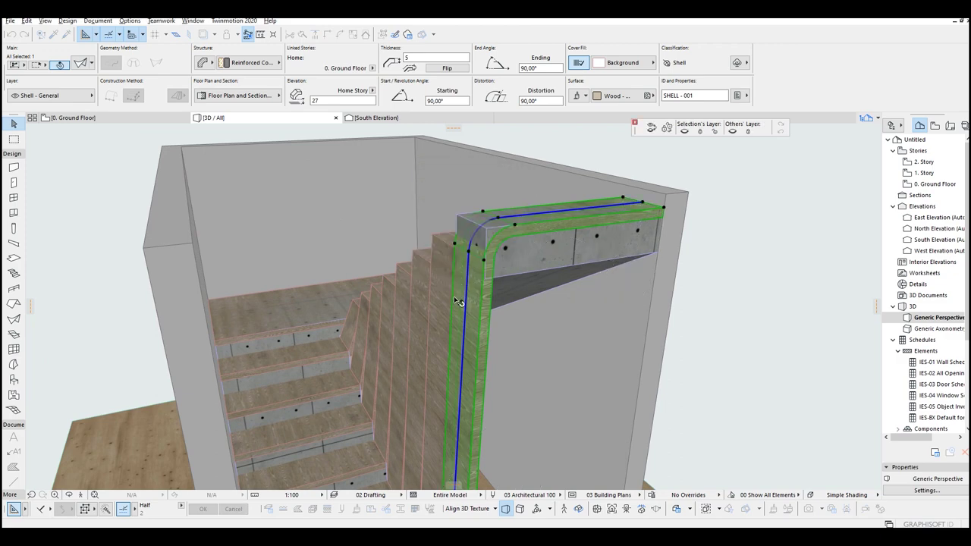
Undo both fillets and round the lower profile corner of the lowest step's shell with a radius larger than 15
{"action": "mouse_move", "coordinate": [459, 302]}
{"action": "middle_mouse_down", "text": "shift"}
{"action": "mouse_move", "coordinate": [455, 321]}
{"action": "mouse_move", "coordinate": [427, 338]}
{"action": "middle_mouse_up", "text": "shift"}
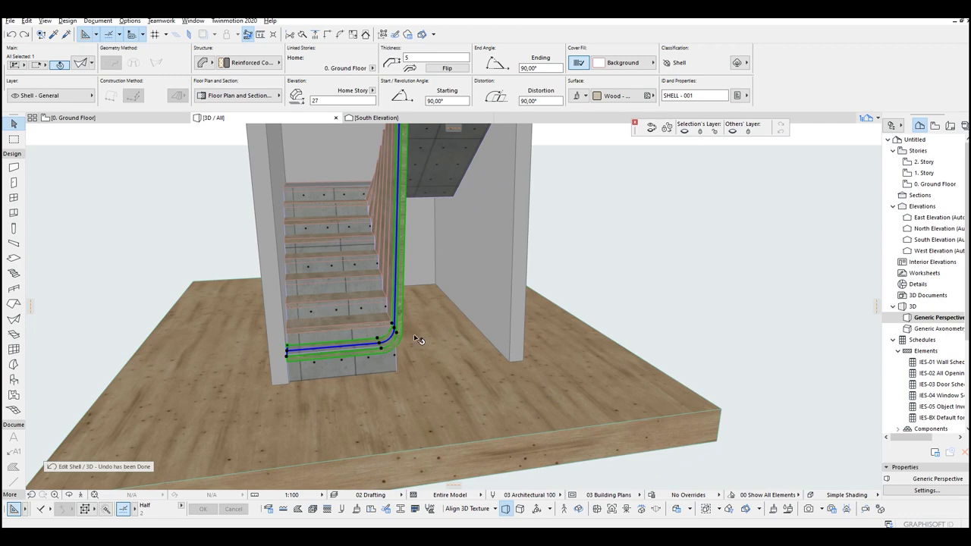
{"action": "scroll", "coordinate": [416, 339], "scroll_direction": "up", "scroll_amount": 5}
{"action": "left_click", "coordinate": [394, 345]}
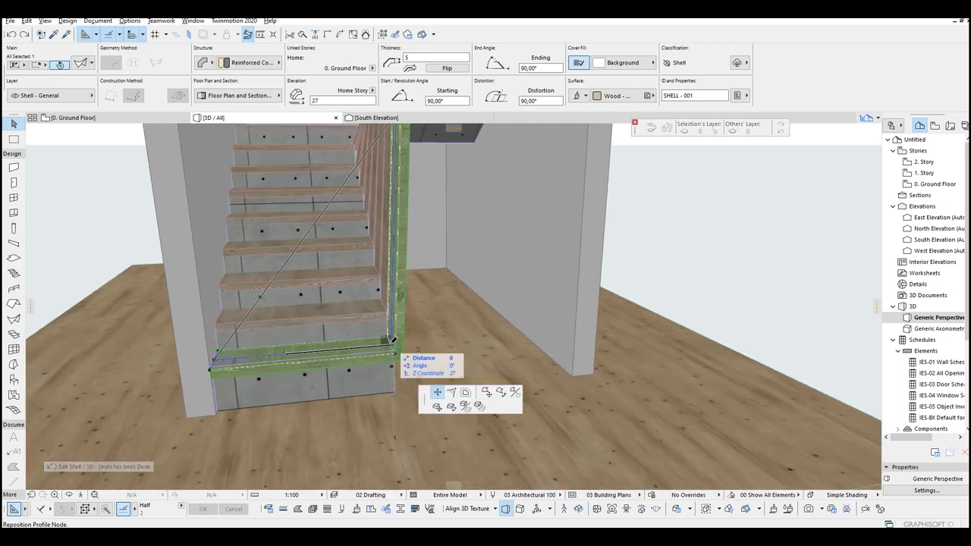
{"action": "left_click", "coordinate": [385, 163]}
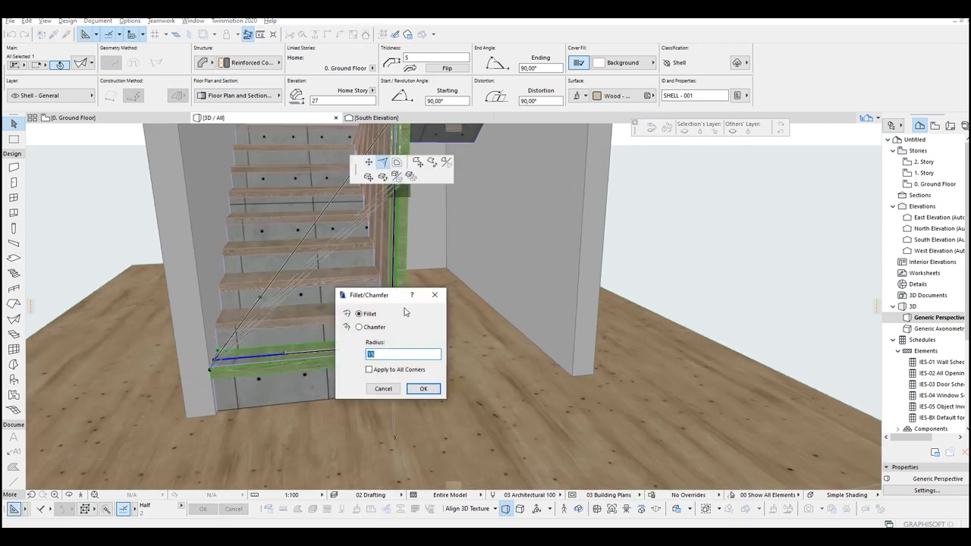
{"action": "left_click", "coordinate": [427, 388]}
Fillet the upper profile corner of the same shell, where it turns onto the second flight's top step, with the same radius
{"action": "middle_click_drag", "start_coordinate": [418, 210], "coordinate": [501, 197]}
{"action": "left_click", "coordinate": [500, 185]}
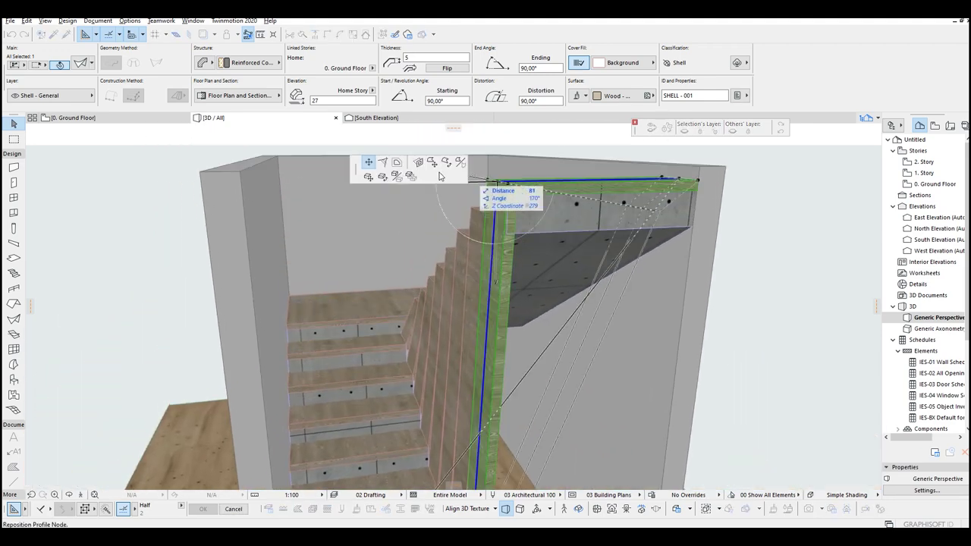
{"action": "left_click", "coordinate": [389, 166]}
{"action": "key", "text": "Return"}
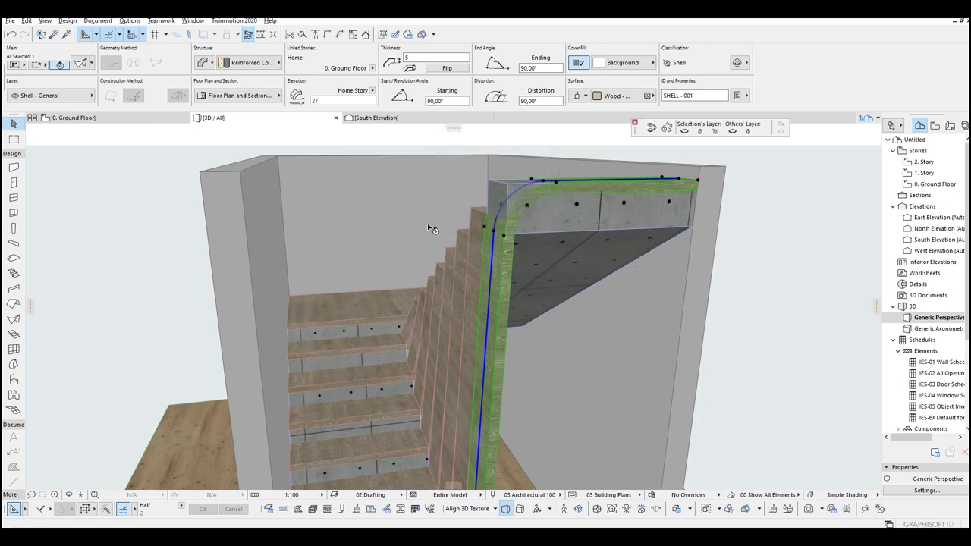
{"action": "scroll", "coordinate": [430, 227], "scroll_direction": "down", "scroll_amount": 5}
{"action": "middle_click_drag", "start_coordinate": [496, 266], "coordinate": [511, 259], "text": "shift"}
{"action": "scroll", "coordinate": [485, 294], "scroll_direction": "up", "scroll_amount": 2}
{"action": "mouse_move", "coordinate": [486, 293]}
{"action": "middle_mouse_down", "text": "shift"}
{"action": "mouse_move", "coordinate": [484, 267]}
{"action": "mouse_move", "coordinate": [484, 283]}
{"action": "middle_mouse_up", "text": "shift"}
Open the ground floor plan, select the stair and offset its boundary along the second flight outward past the adjoining wall
{"action": "key", "text": "F2"}
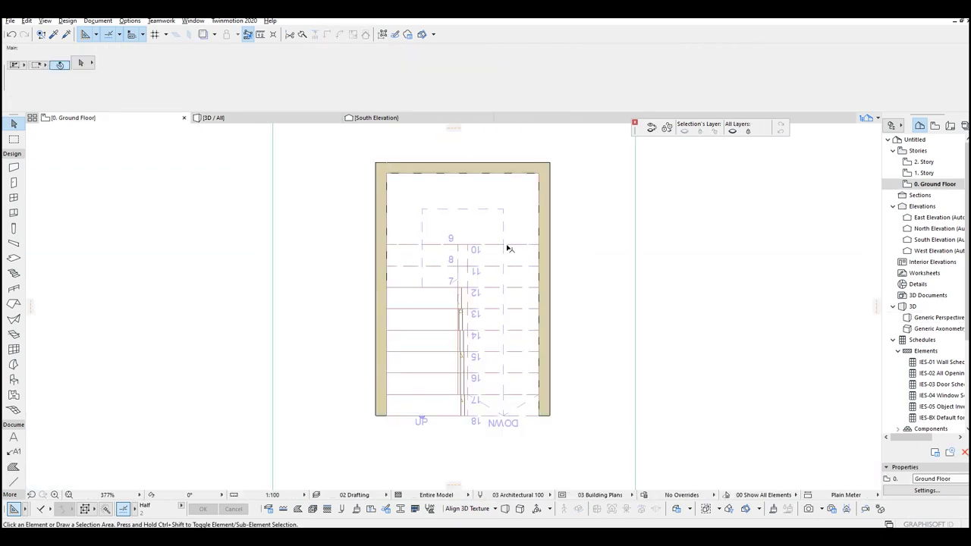
{"action": "left_click", "coordinate": [501, 245]}
{"action": "middle_click_drag", "start_coordinate": [495, 217], "coordinate": [383, 204]}
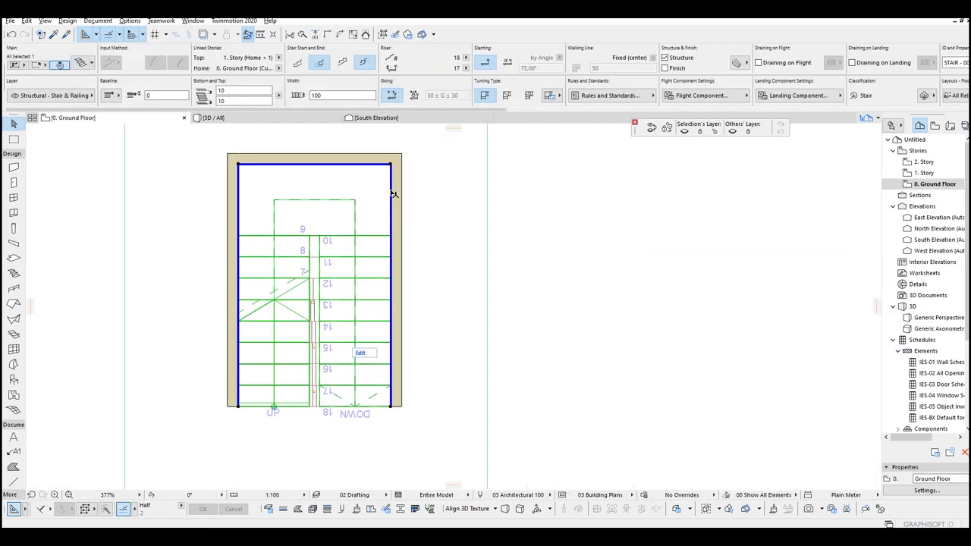
{"action": "left_click", "coordinate": [393, 194]}
{"action": "scroll", "coordinate": [318, 239], "scroll_direction": "up", "scroll_amount": 4}
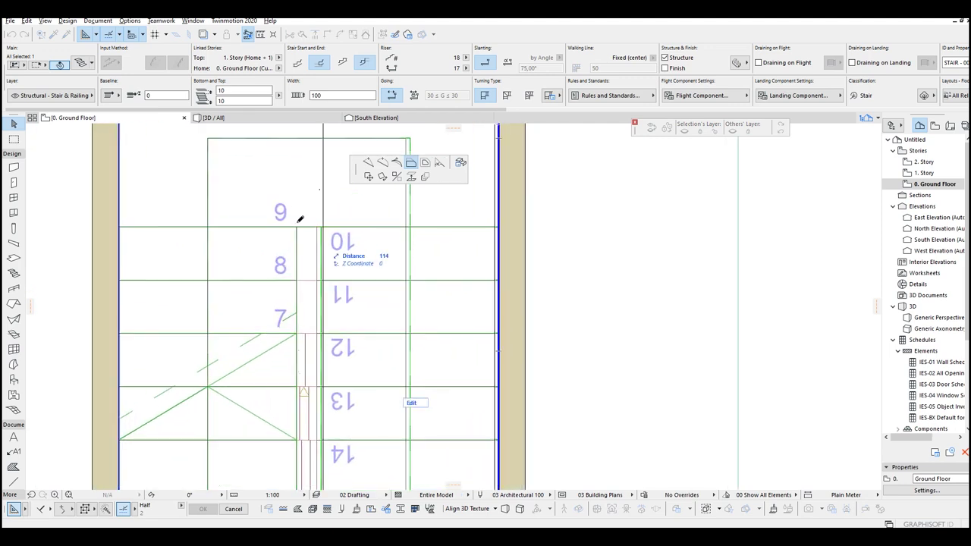
{"action": "scroll", "coordinate": [303, 220], "scroll_direction": "down", "scroll_amount": 4}
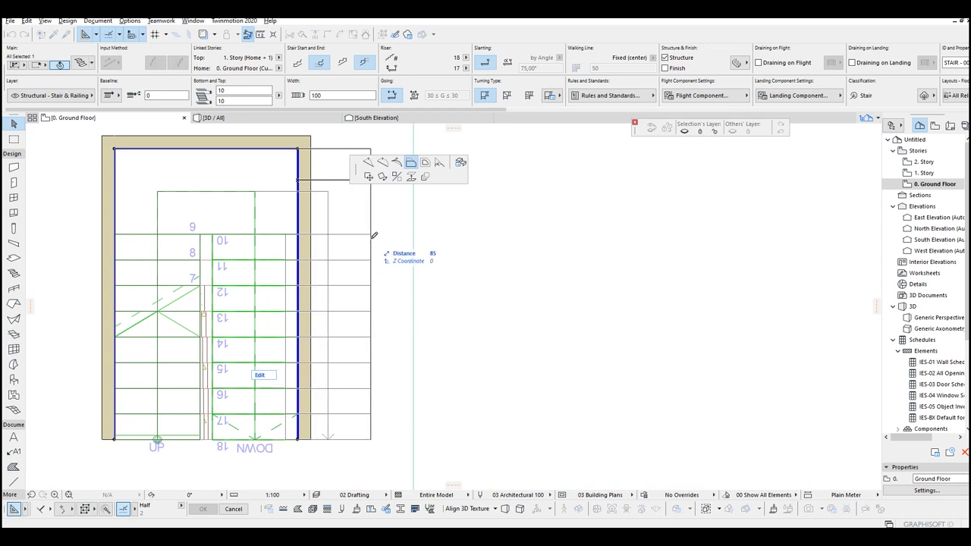
{"action": "key", "text": "Return"}
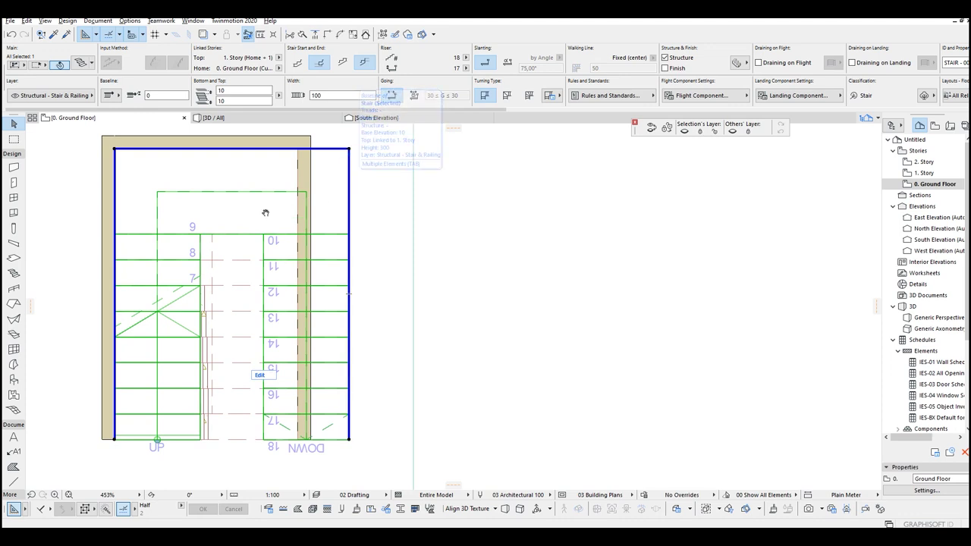
Set the selected stair's flight width to 110
{"action": "middle_click_drag", "start_coordinate": [263, 210], "coordinate": [451, 187]}
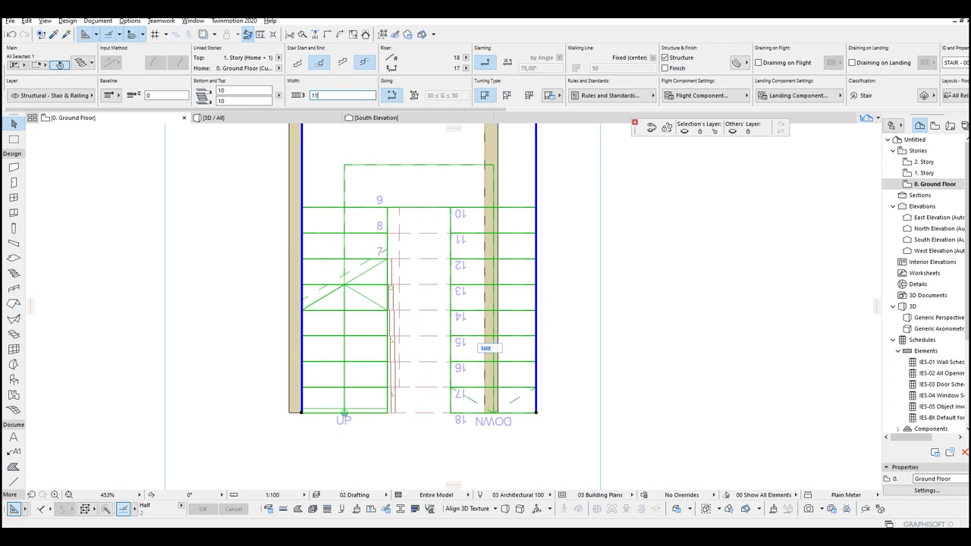
{"action": "key", "text": "Return"}
{"action": "middle_click_drag", "start_coordinate": [544, 305], "coordinate": [517, 278]}
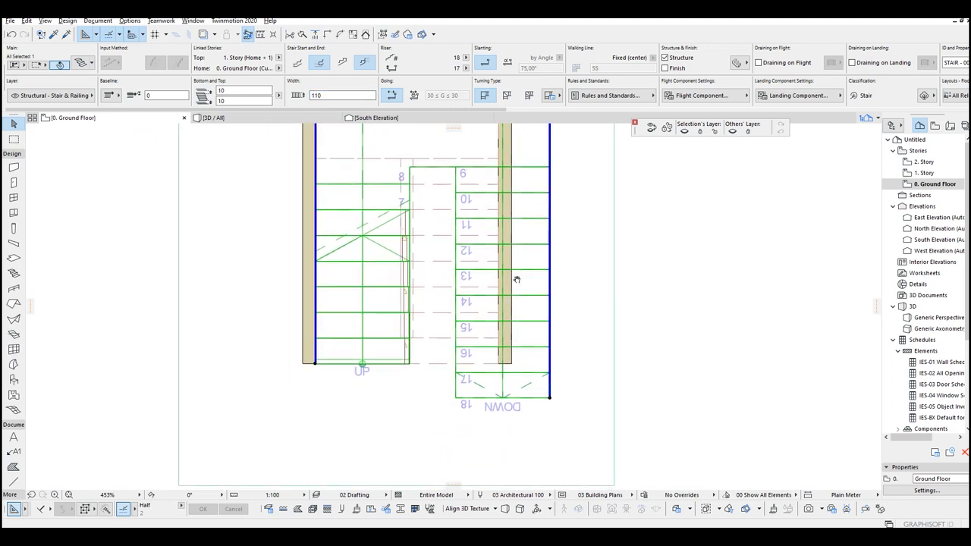
Move the end vertex of the second flight back so its last step lines up with the start of the first flight
{"action": "middle_click_drag", "start_coordinate": [527, 333], "coordinate": [522, 371]}
{"action": "left_click", "coordinate": [542, 448]}
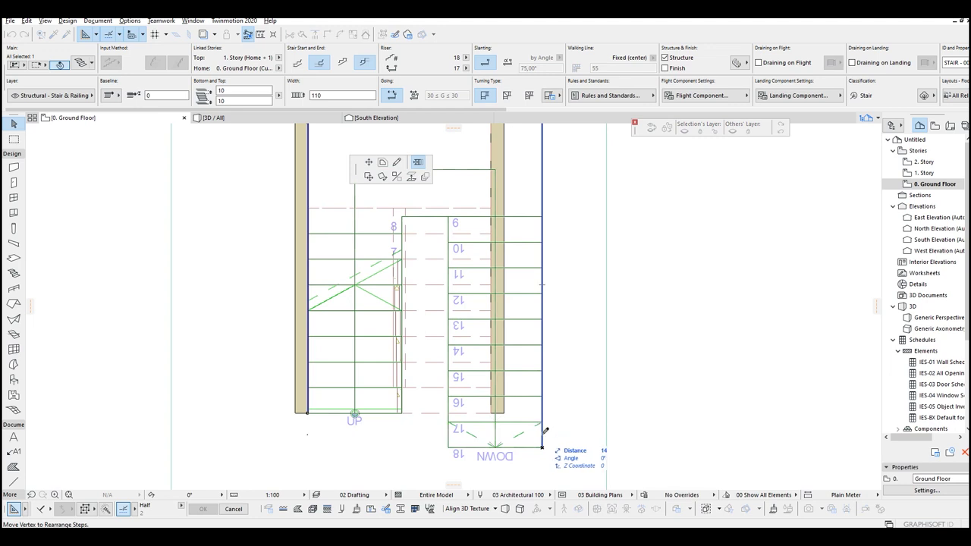
{"action": "left_click", "coordinate": [311, 423]}
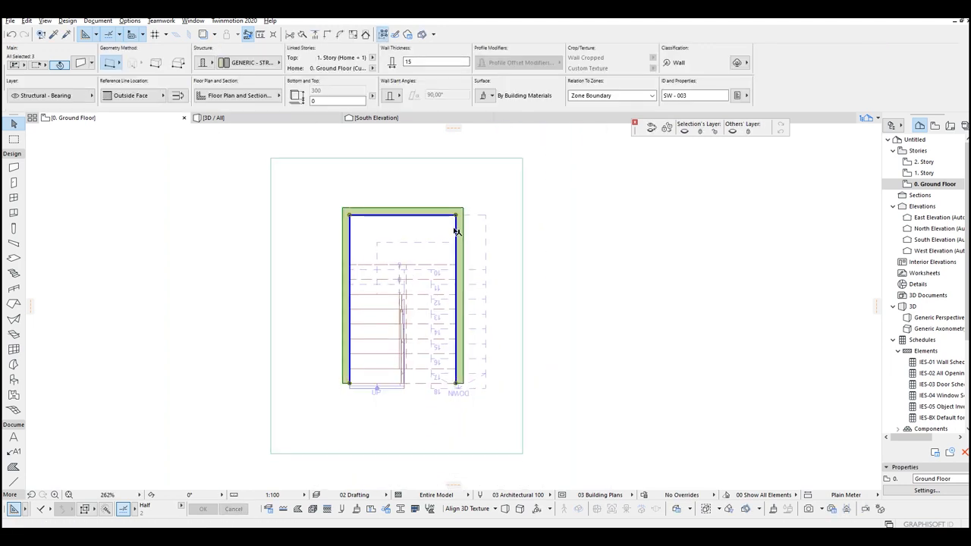
Offset the side wall along the second flight outward until its inner face meets the stair's outer edge
{"action": "left_click", "coordinate": [456, 217]}
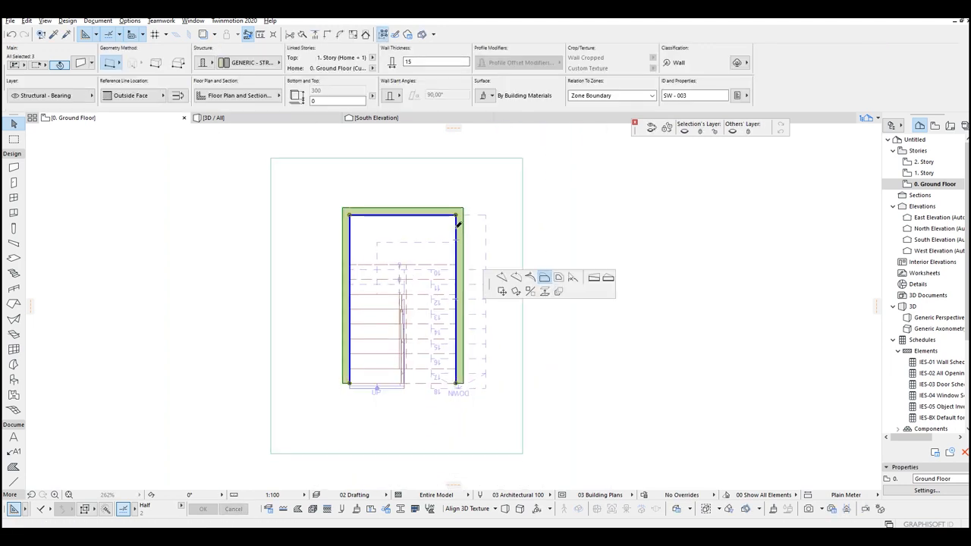
{"action": "scroll", "coordinate": [459, 220], "scroll_direction": "up", "scroll_amount": 4}
{"action": "scroll", "coordinate": [519, 203], "scroll_direction": "down", "scroll_amount": 3}
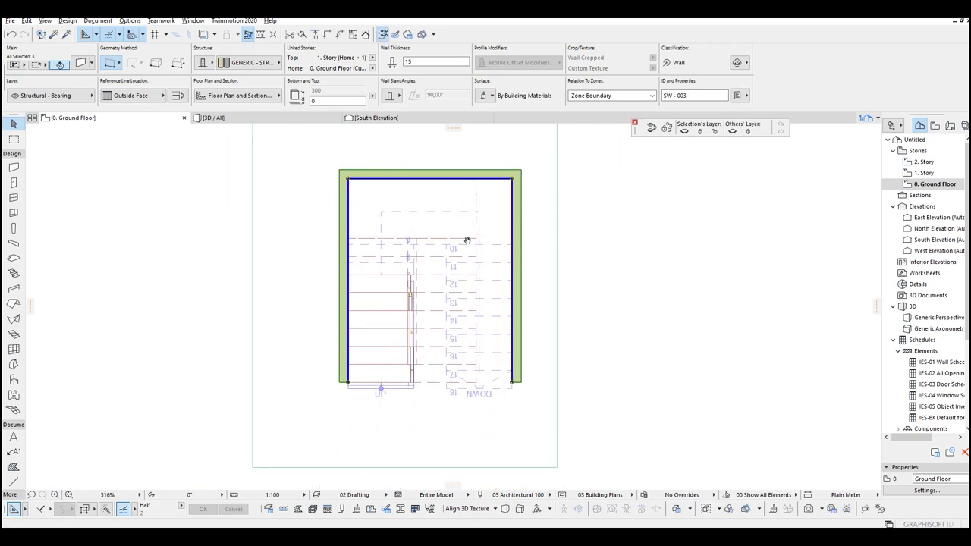
Show the model in 3D and delete the old rounded shell on the lowest step
{"action": "key", "text": "Escape"}
{"action": "left_click", "coordinate": [478, 201]}
{"action": "scroll", "coordinate": [478, 201], "scroll_direction": "up", "scroll_amount": 3}
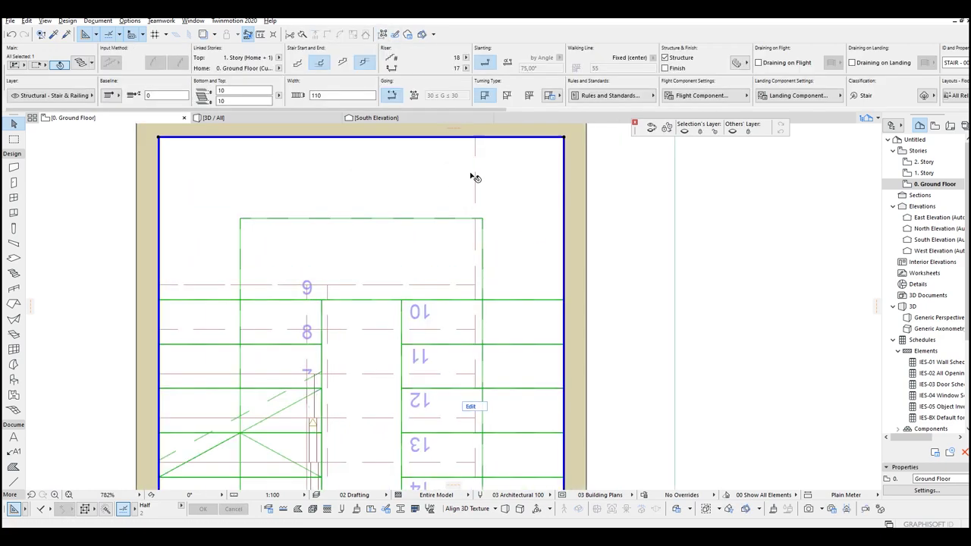
{"action": "key", "text": "F3"}
{"action": "middle_click_drag", "start_coordinate": [476, 215], "coordinate": [546, 158], "text": "shift"}
{"action": "left_click", "coordinate": [531, 217]}
{"action": "middle_click_drag", "start_coordinate": [535, 220], "coordinate": [456, 266], "text": "shift"}
{"action": "left_click", "coordinate": [492, 251]}
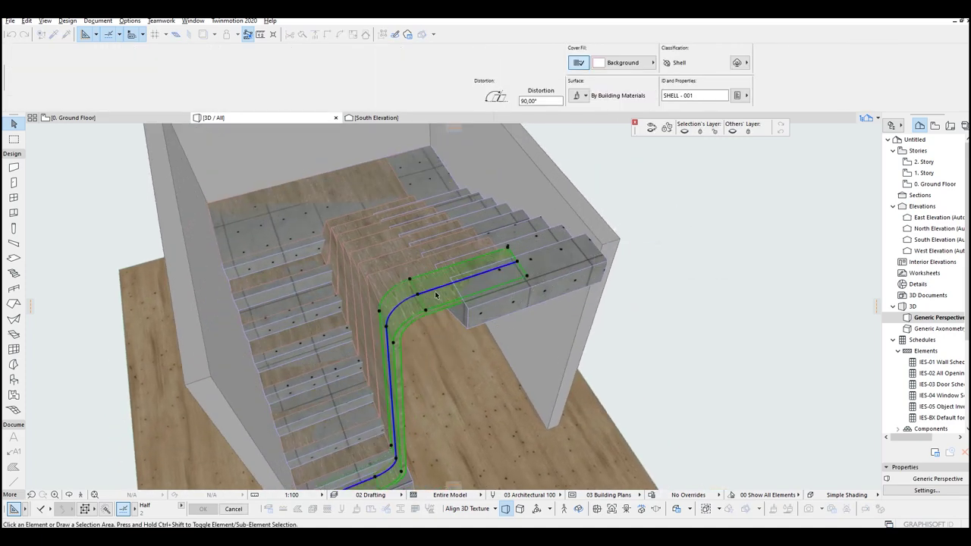
Draw a new shell profile along the lowest step's edge, up to the second flight's top step and across it to the wall
{"action": "left_click", "coordinate": [14, 319]}
{"action": "middle_click_drag", "start_coordinate": [395, 394], "coordinate": [380, 228]}
{"action": "scroll", "coordinate": [379, 266], "scroll_direction": "up", "scroll_amount": 2}
{"action": "left_click", "coordinate": [230, 306]}
{"action": "left_click", "coordinate": [372, 280]}
{"action": "middle_click_drag", "start_coordinate": [372, 280], "coordinate": [394, 425], "text": "shift"}
{"action": "left_click", "coordinate": [468, 185]}
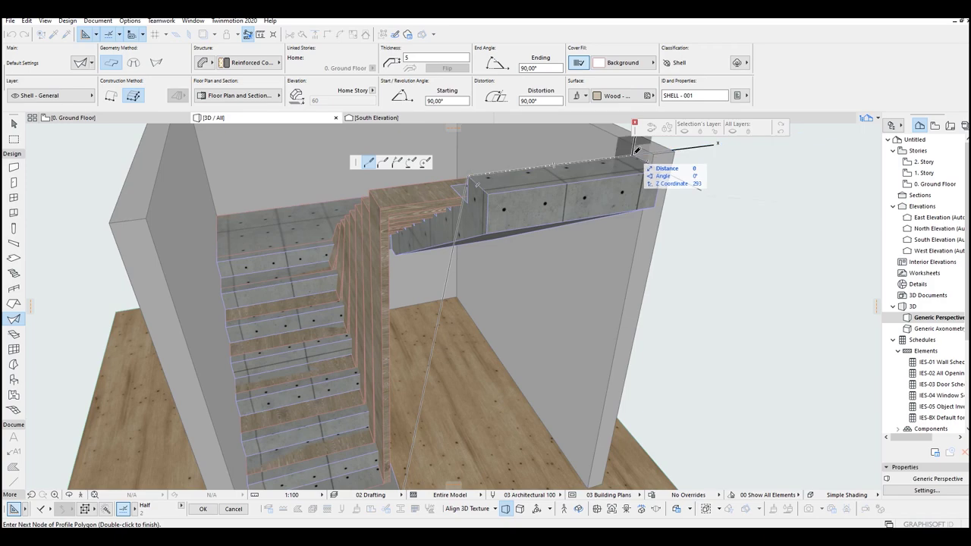
{"action": "double_click", "coordinate": [644, 162]}
{"action": "left_click", "coordinate": [13, 123]}
Reposition the second shell's upper end and bend profile nodes onto its matching step in the widened second flight
{"action": "middle_click_drag", "start_coordinate": [501, 226], "coordinate": [531, 319], "text": "shift"}
{"action": "left_click", "coordinate": [531, 334]}
{"action": "left_click", "coordinate": [570, 329]}
{"action": "left_click", "coordinate": [648, 300]}
{"action": "left_click", "coordinate": [425, 375]}
{"action": "left_click", "coordinate": [498, 350]}
Reposition the upper end and bend profile nodes of the shell at elevation 60 onto its matching second-flight step
{"action": "left_click", "coordinate": [493, 323]}
{"action": "left_click", "coordinate": [534, 301]}
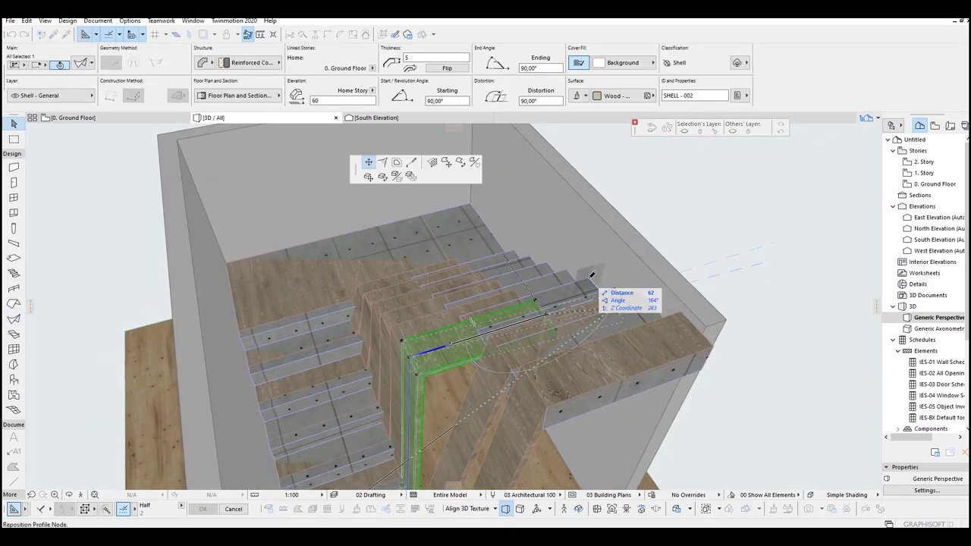
{"action": "middle_click_drag", "start_coordinate": [588, 276], "coordinate": [537, 296], "text": "shift"}
{"action": "left_click", "coordinate": [599, 272]}
{"action": "left_click", "coordinate": [410, 355]}
{"action": "left_click", "coordinate": [471, 329]}
Move the upper profile nodes of the shell at elevation 93 to the edge of its matching second-flight step
{"action": "mouse_move", "coordinate": [471, 329]}
{"action": "middle_mouse_down", "text": "shift"}
{"action": "mouse_move", "coordinate": [448, 265]}
{"action": "mouse_move", "coordinate": [455, 326]}
{"action": "middle_mouse_up", "text": "shift"}
{"action": "left_click", "coordinate": [486, 302]}
{"action": "left_click", "coordinate": [567, 256]}
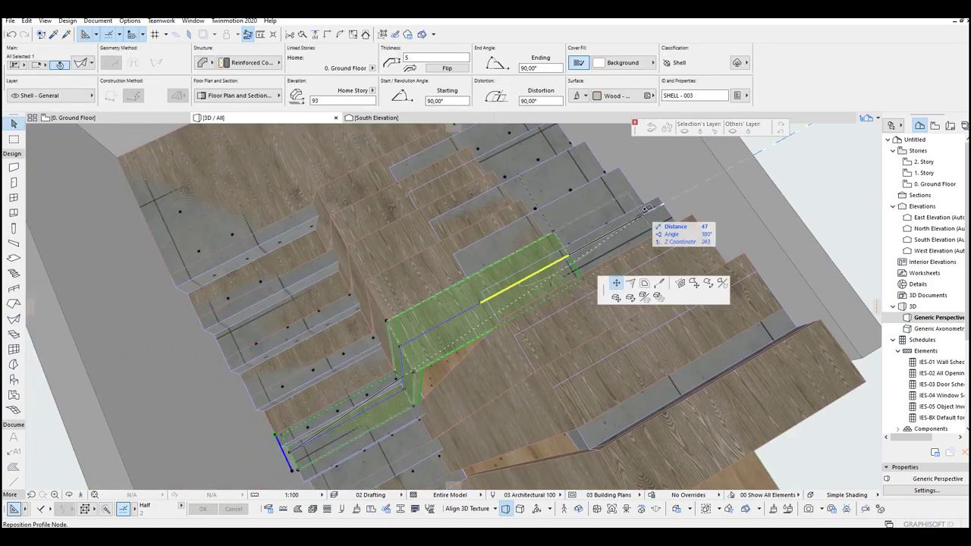
{"action": "left_click", "coordinate": [663, 203]}
{"action": "left_click", "coordinate": [400, 347]}
Move the upper end and bend profile nodes of the shell at elevation 110 onto its second-flight step
{"action": "middle_click_drag", "start_coordinate": [623, 162], "coordinate": [555, 211], "text": "shift"}
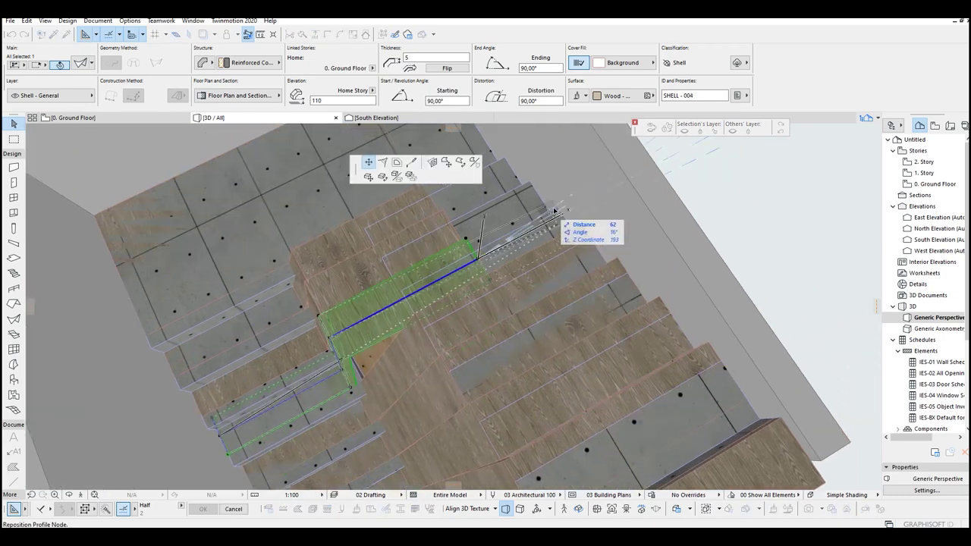
{"action": "left_click", "coordinate": [368, 275]}
{"action": "middle_click_drag", "start_coordinate": [368, 275], "coordinate": [380, 291], "text": "shift"}
{"action": "left_click", "coordinate": [308, 311]}
{"action": "left_click", "coordinate": [364, 281]}
Fit the remaining shells below the landing to the widened second flight by moving their upper profile nodes
{"action": "left_click", "coordinate": [372, 342]}
{"action": "left_click", "coordinate": [390, 365]}
{"action": "left_click", "coordinate": [418, 286]}
{"action": "left_click", "coordinate": [386, 247]}
Extend the landing's shell so it covers the full widened landing between the side walls
{"action": "middle_click_drag", "start_coordinate": [386, 247], "coordinate": [378, 278], "text": "shift"}
{"action": "middle_click_drag", "start_coordinate": [371, 226], "coordinate": [302, 259], "text": "shift"}
{"action": "middle_click_drag", "start_coordinate": [286, 204], "coordinate": [182, 327], "text": "shift"}
{"action": "left_click", "coordinate": [137, 336]}
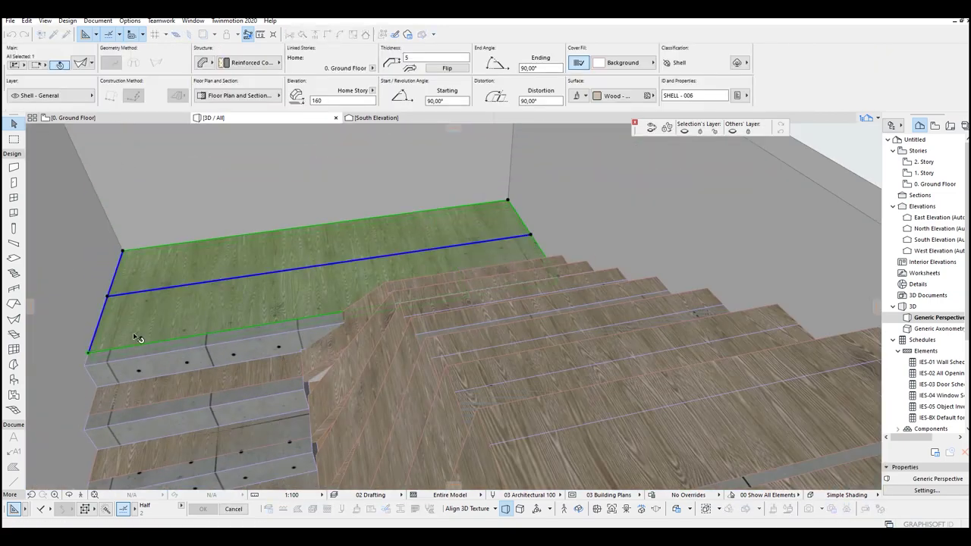
{"action": "left_click", "coordinate": [88, 353]}
{"action": "left_click", "coordinate": [282, 340]}
{"action": "middle_click_drag", "start_coordinate": [284, 343], "coordinate": [303, 303], "text": "shift"}
Select all the oak shells to check their fit on the landing and steps, and clear the selection
{"action": "key", "text": "ctrl+a"}
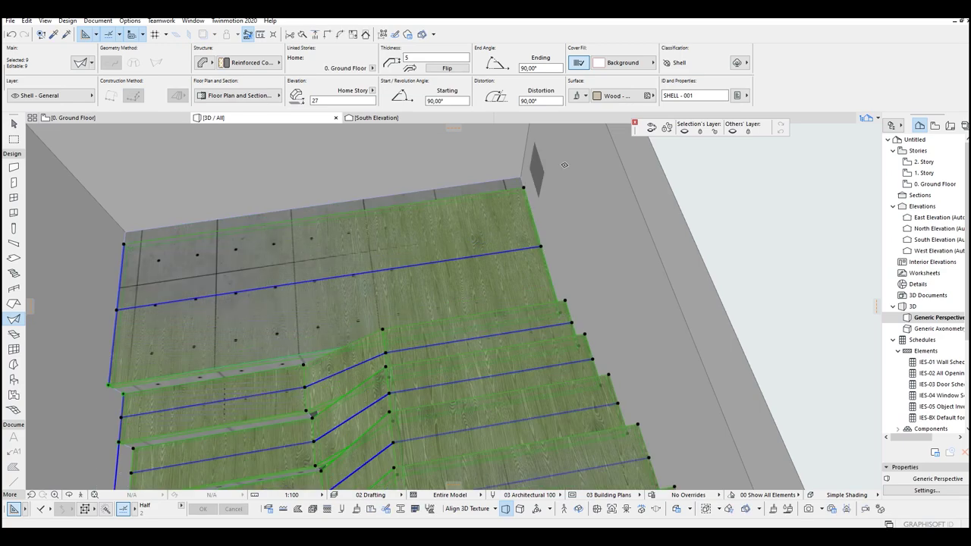
{"action": "key", "text": "Escape"}
{"action": "left_click", "coordinate": [498, 210], "text": "shift"}
{"action": "key", "text": "Escape"}
{"action": "middle_click_drag", "start_coordinate": [498, 210], "coordinate": [495, 238], "text": "shift"}
{"action": "left_click", "coordinate": [599, 315]}
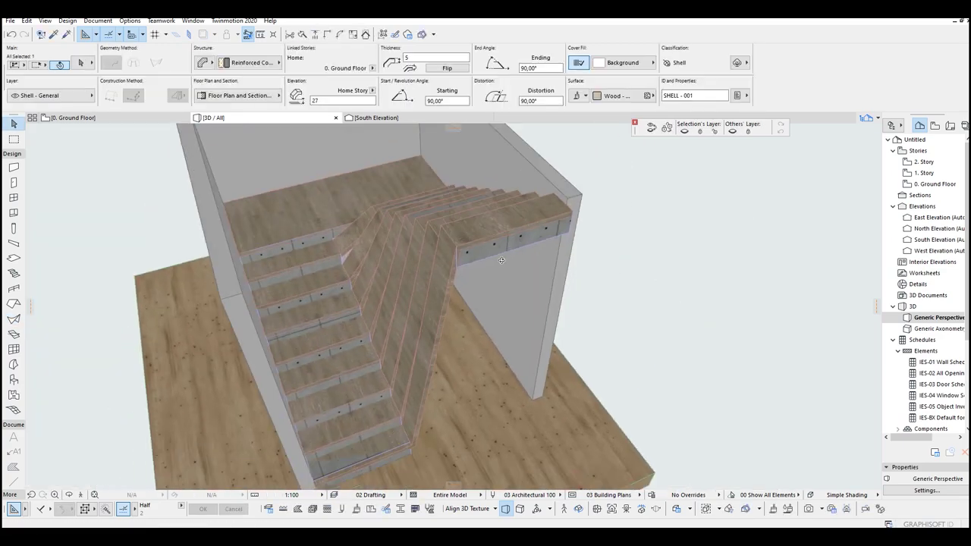
{"action": "key", "text": "Escape"}
{"action": "middle_click_drag", "start_coordinate": [501, 261], "coordinate": [477, 276], "text": "shift"}
Fillet the lower profile corner of the lowest step's new shell and its upper corner at the second flight's top step
{"action": "left_click", "coordinate": [458, 346]}
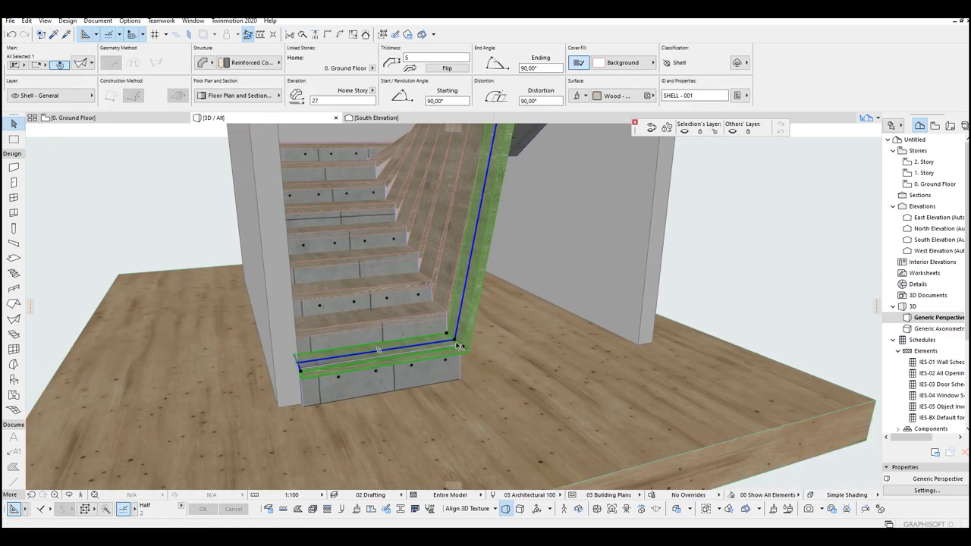
{"action": "left_click", "coordinate": [458, 346]}
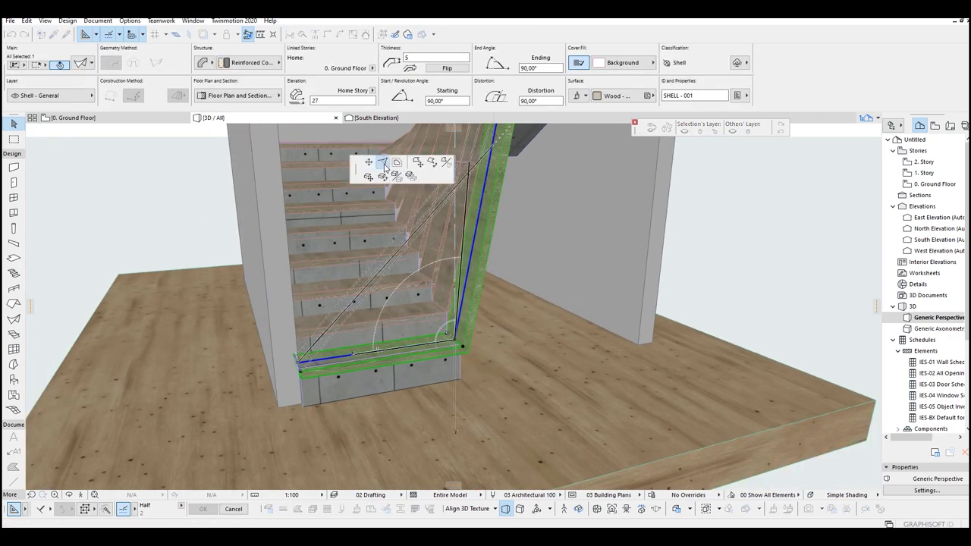
{"action": "left_click", "coordinate": [383, 163]}
{"action": "key", "text": "Return"}
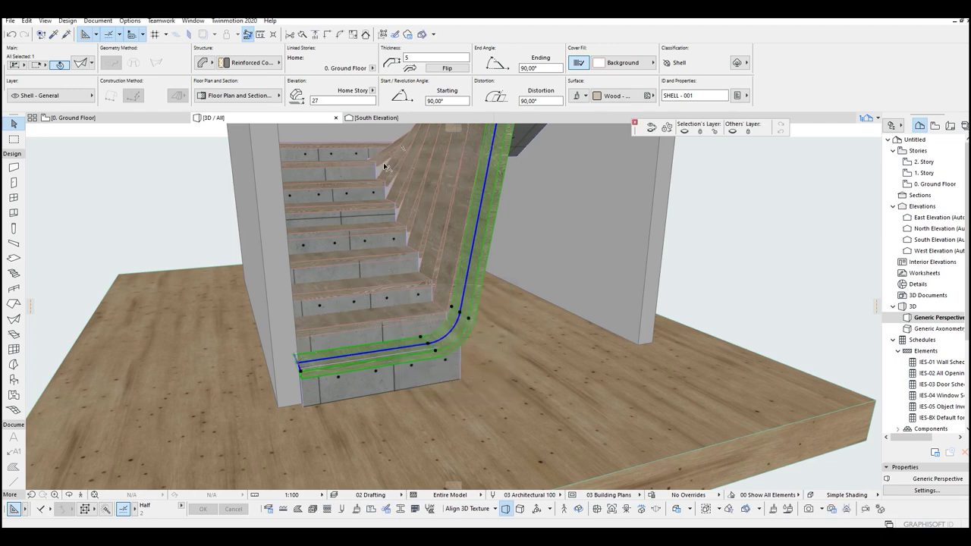
{"action": "middle_click_drag", "start_coordinate": [543, 180], "coordinate": [514, 296], "text": "shift"}
{"action": "left_click", "coordinate": [505, 265]}
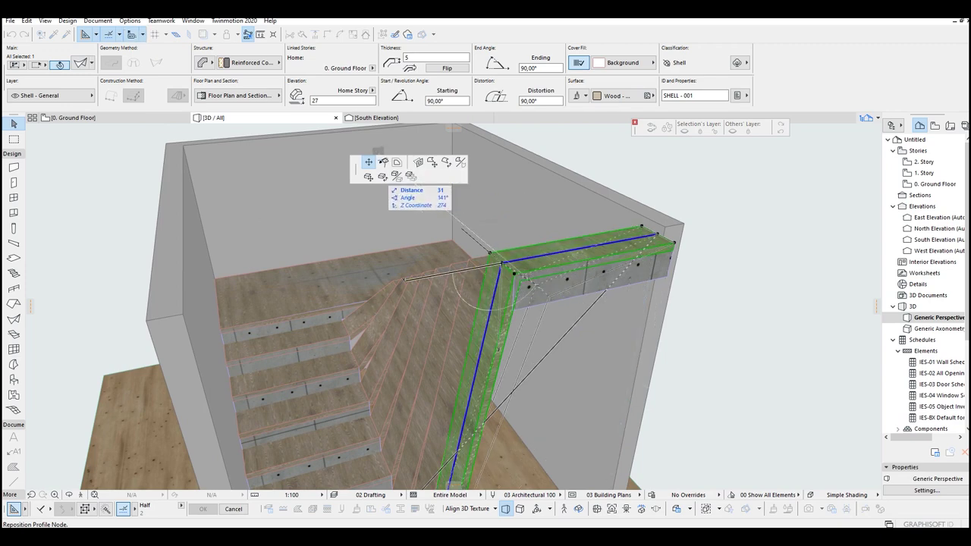
{"action": "left_click", "coordinate": [382, 162]}
{"action": "key", "text": "Return"}
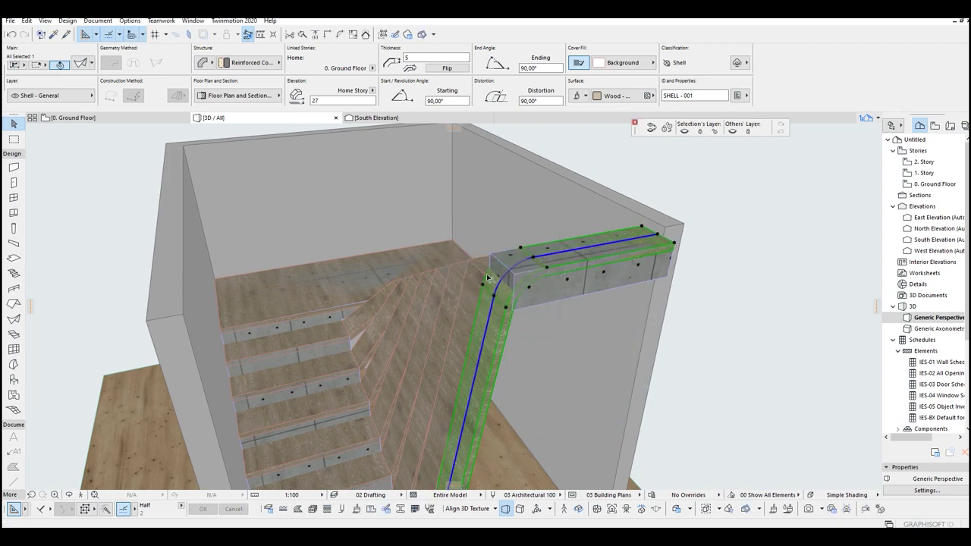
Fillet the upper and lower profile corners of the next shell up with the same radius
{"action": "left_click", "coordinate": [475, 264]}
{"action": "left_click", "coordinate": [475, 282]}
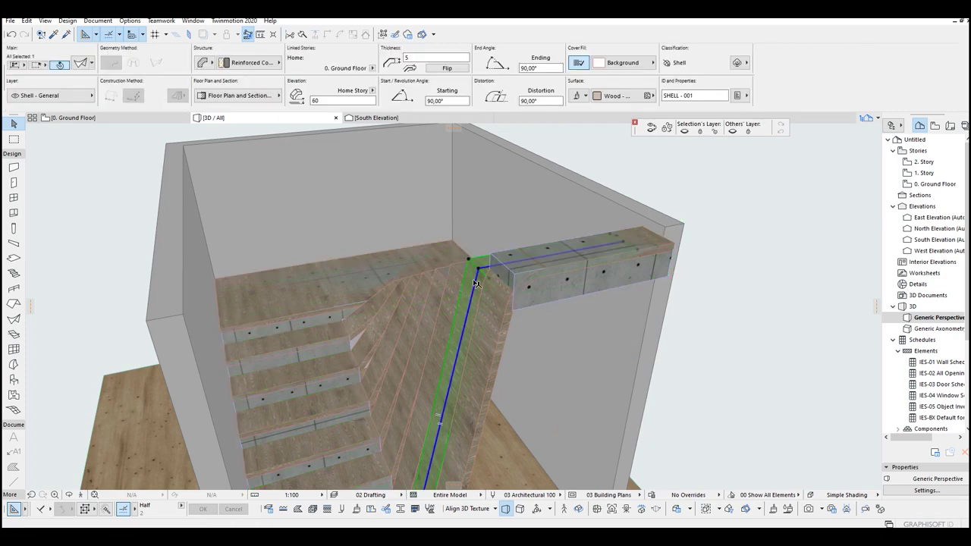
{"action": "left_click", "coordinate": [481, 271]}
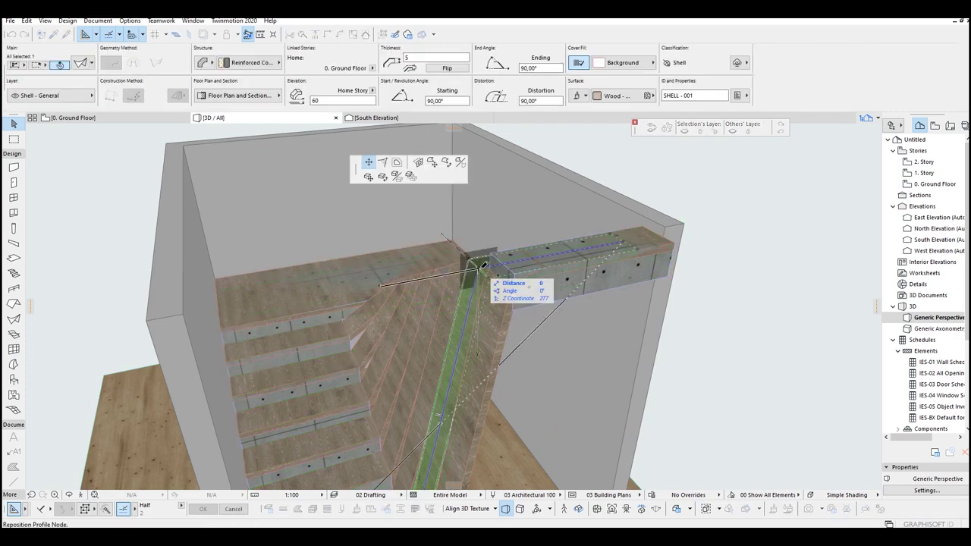
{"action": "left_click", "coordinate": [382, 162]}
{"action": "left_click", "coordinate": [513, 313]}
{"action": "middle_click_drag", "start_coordinate": [405, 460], "coordinate": [424, 352]}
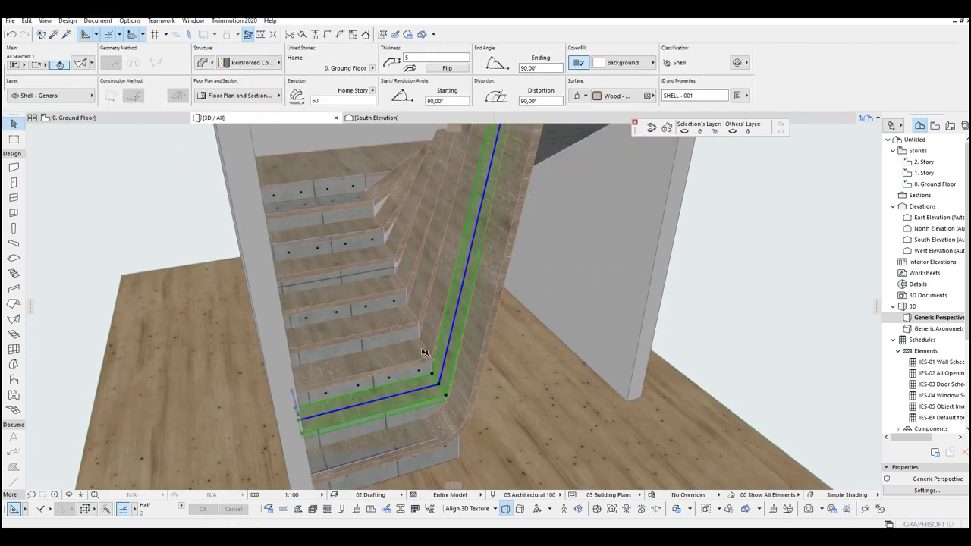
{"action": "left_click", "coordinate": [441, 388]}
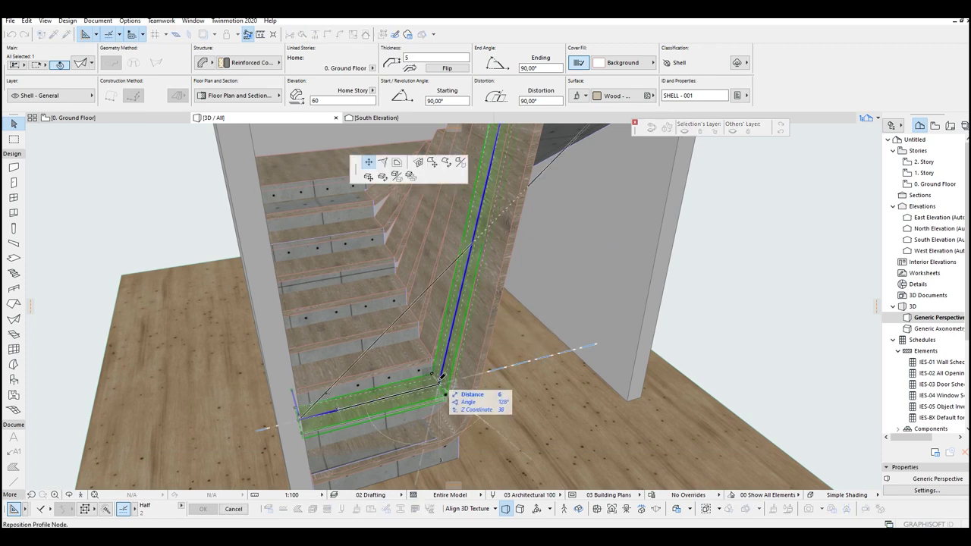
{"action": "left_click", "coordinate": [384, 163]}
{"action": "left_click", "coordinate": [464, 427]}
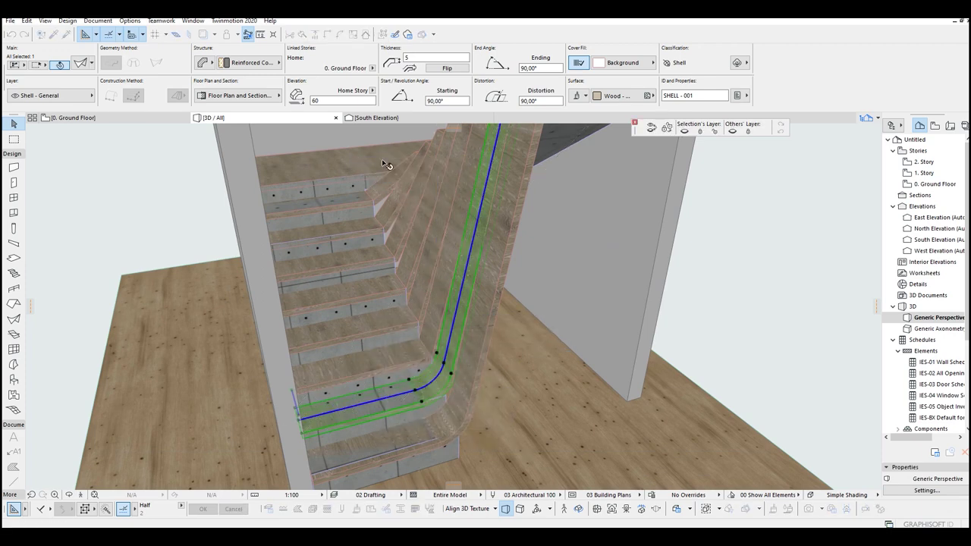
Round the lower profile corners of the following shells up the first flight with a fillet radius of 25
{"action": "left_click", "coordinate": [415, 347]}
{"action": "left_click", "coordinate": [383, 162]}
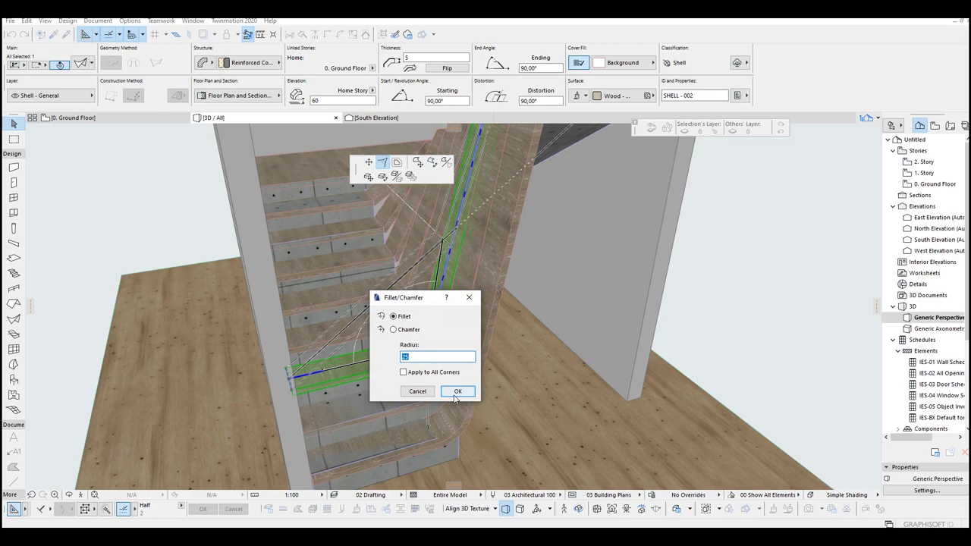
{"action": "left_click", "coordinate": [456, 390]}
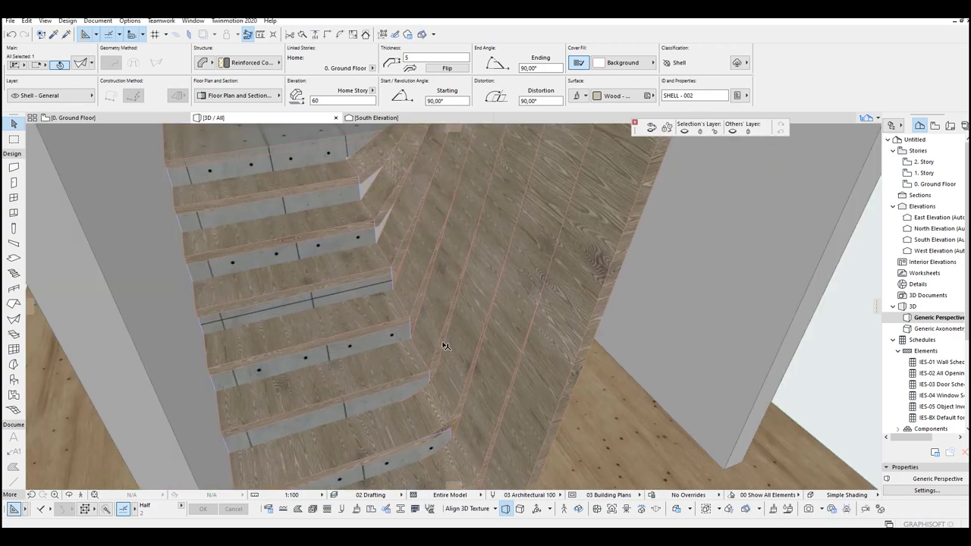
{"action": "left_click", "coordinate": [420, 355]}
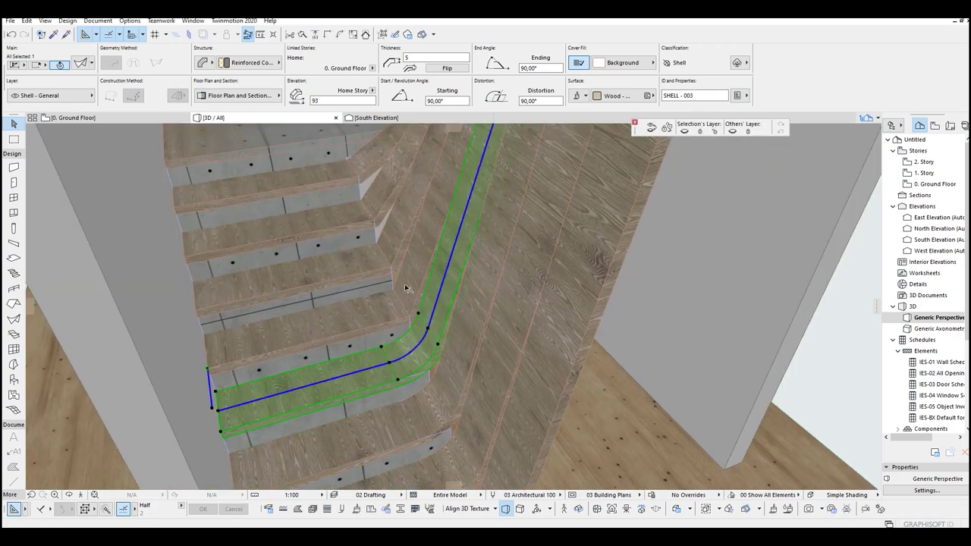
{"action": "left_click", "coordinate": [368, 163]}
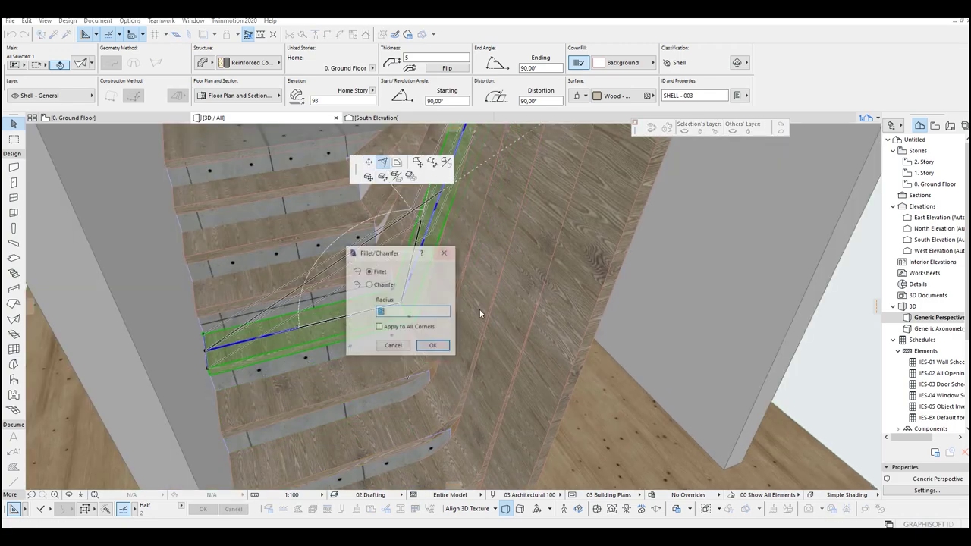
{"action": "left_click", "coordinate": [434, 334]}
Fillet the lower and upper profile corners of the shell directly below the landing
{"action": "left_click", "coordinate": [392, 202]}
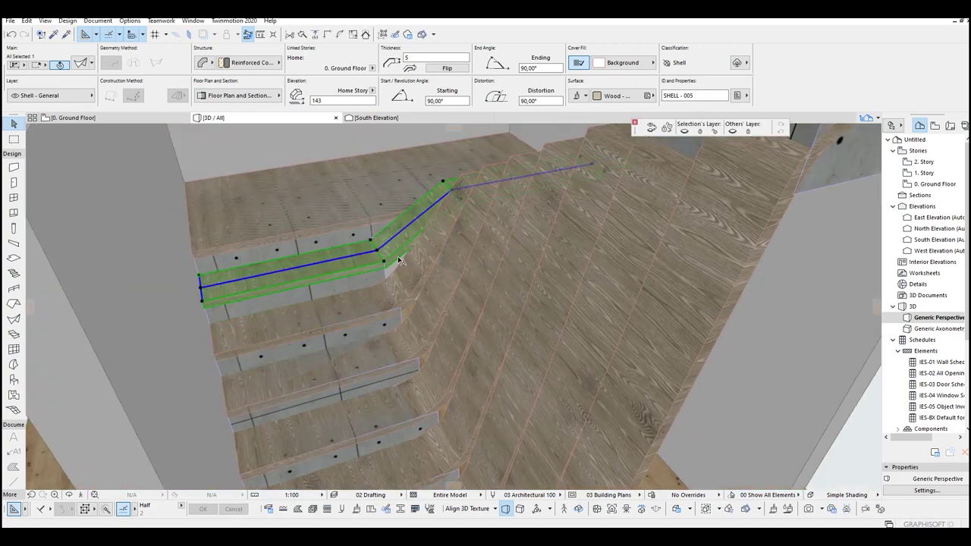
{"action": "left_click", "coordinate": [395, 198]}
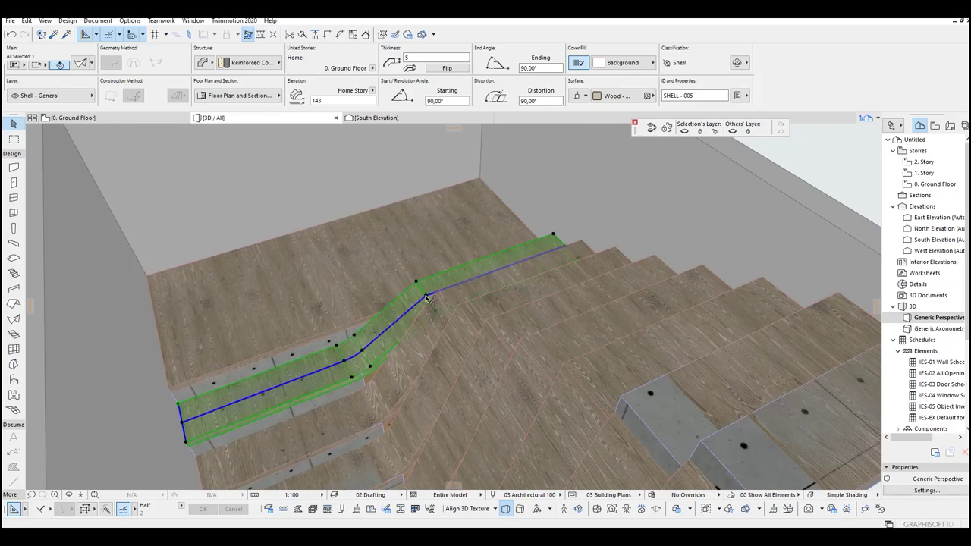
{"action": "left_click", "coordinate": [383, 162]}
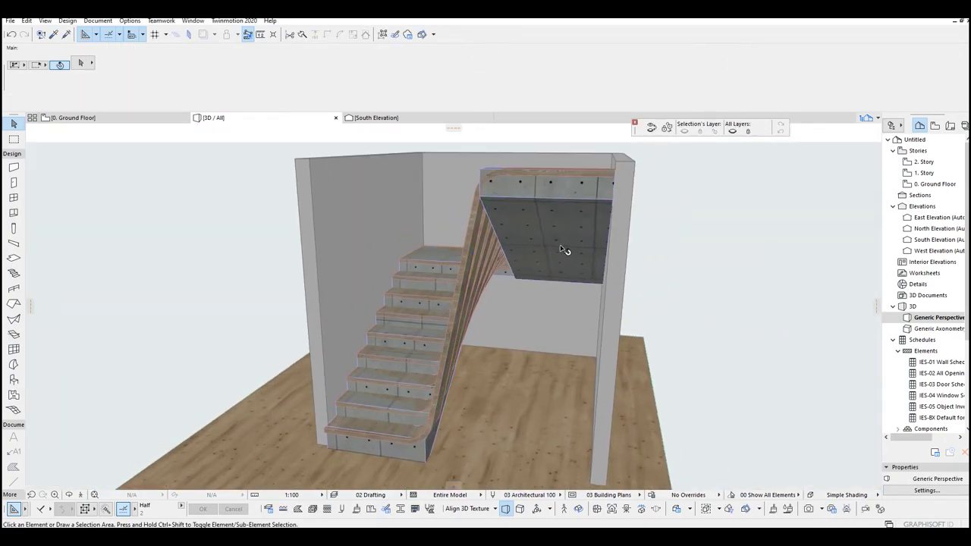
Remove the concrete stair from the 3D view, frame the remaining oak shells between the walls and start a PhotoRender of the view
{"action": "left_click", "coordinate": [563, 250]}
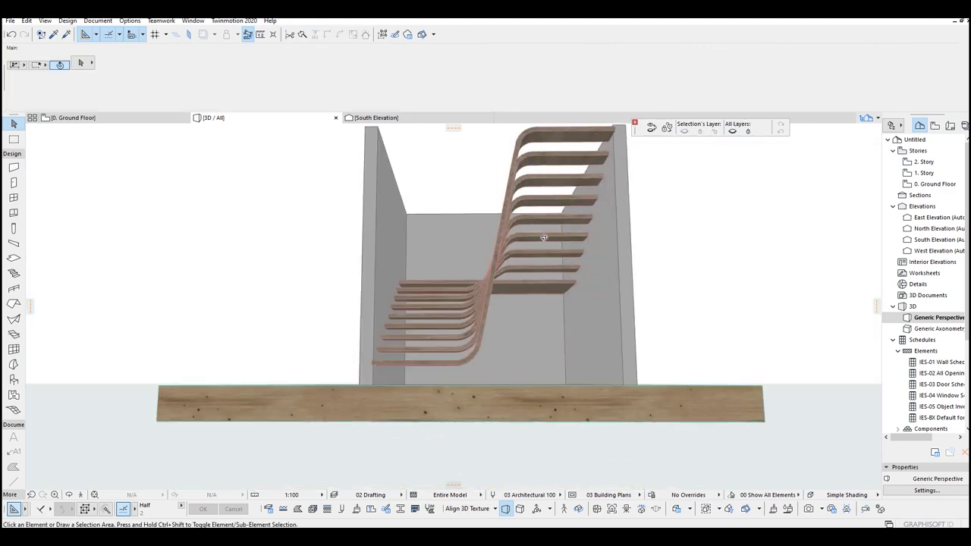
{"action": "middle_click_drag", "start_coordinate": [544, 237], "coordinate": [331, 290], "text": "shift"}
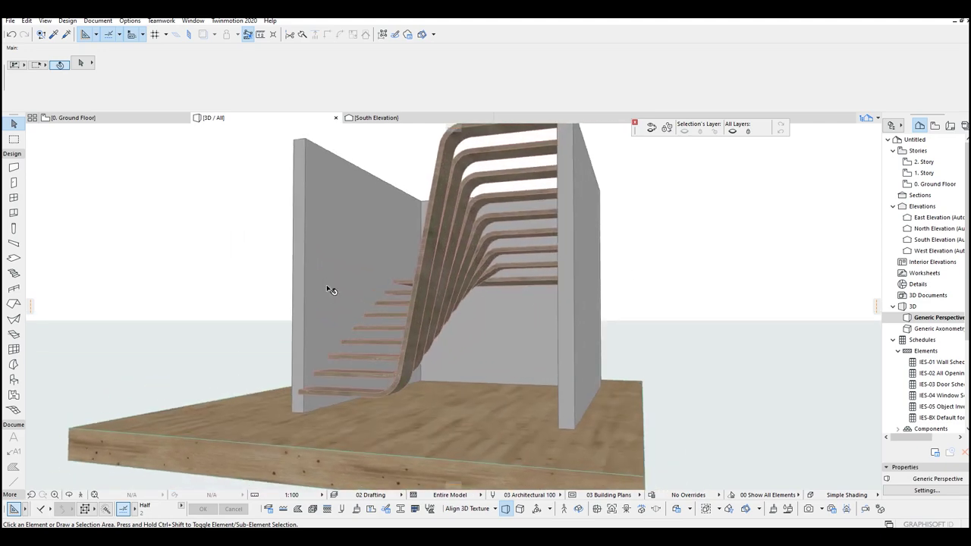
{"action": "left_click", "coordinate": [810, 510]}
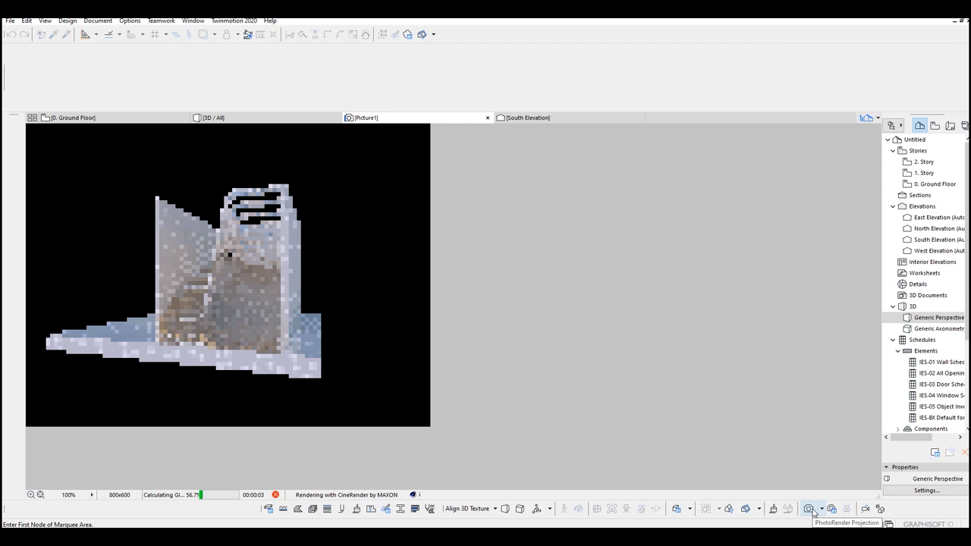